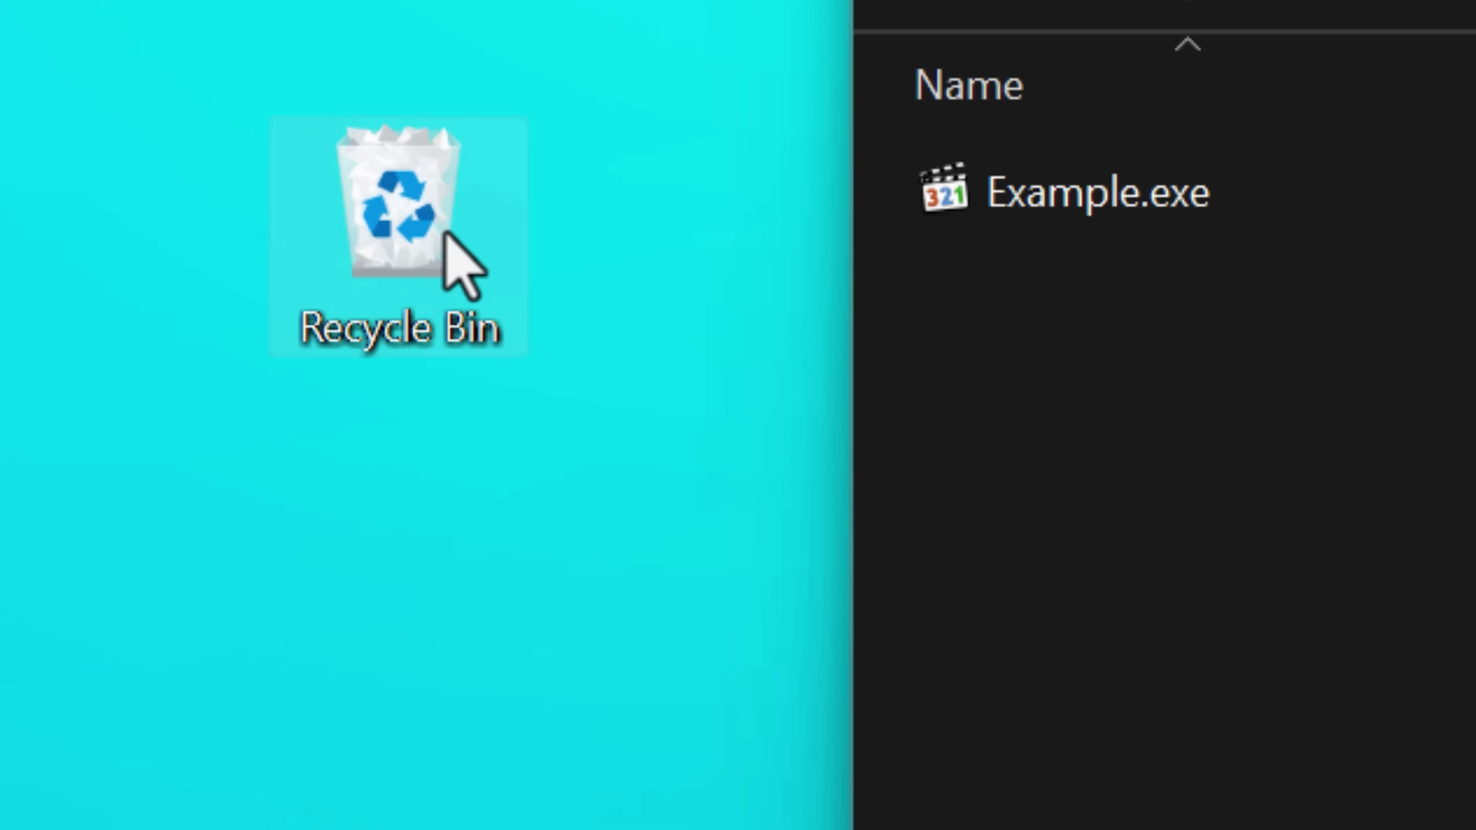
# Bring up the context menu of the desktop Recycle Bin icon
pyautogui.rightClick(427, 247)
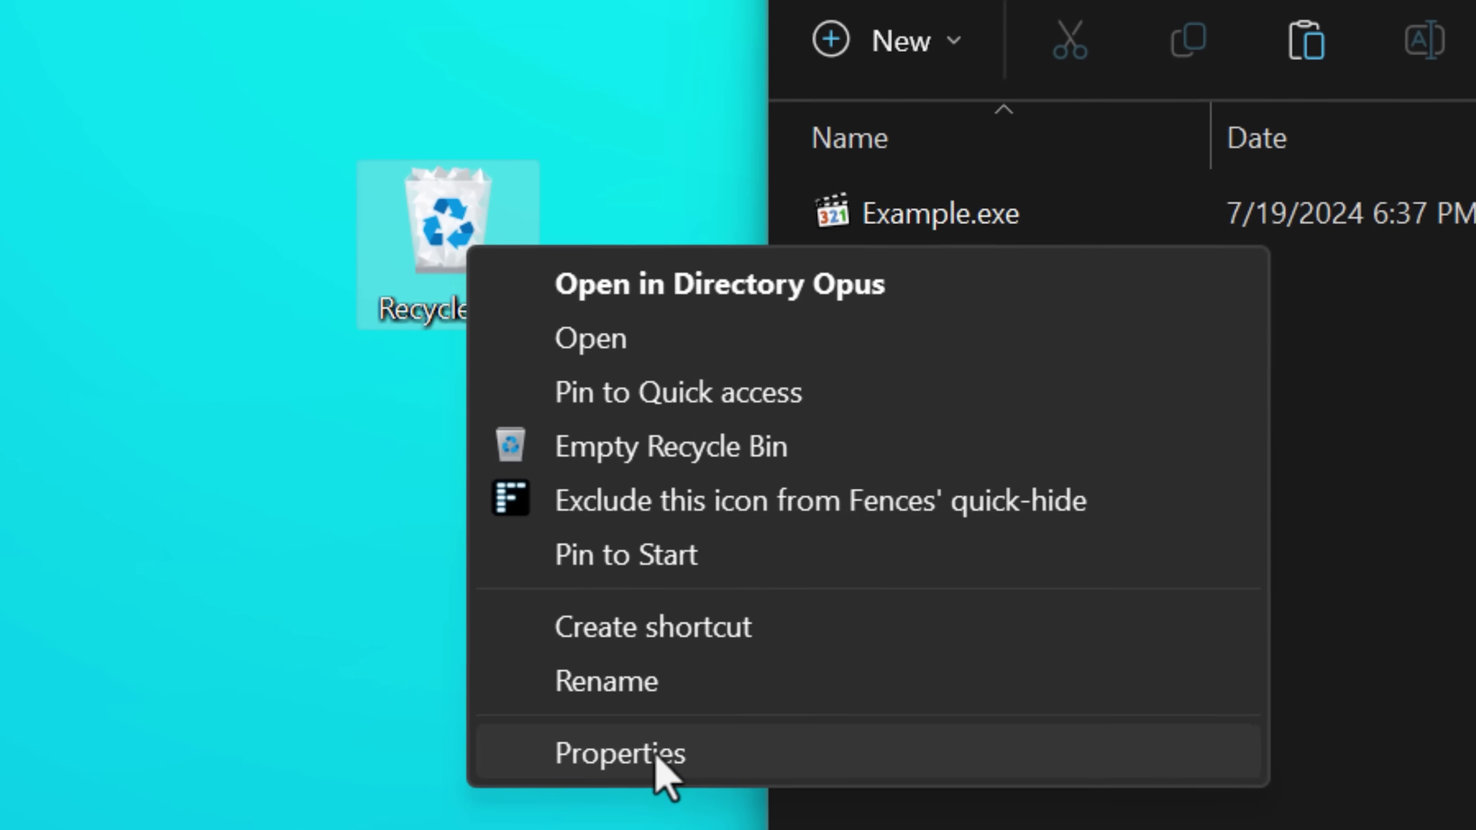
# In Recycle Bin Properties, select Primary (C:) and inspect its 50000 MB maximum size
pyautogui.click(698, 750)
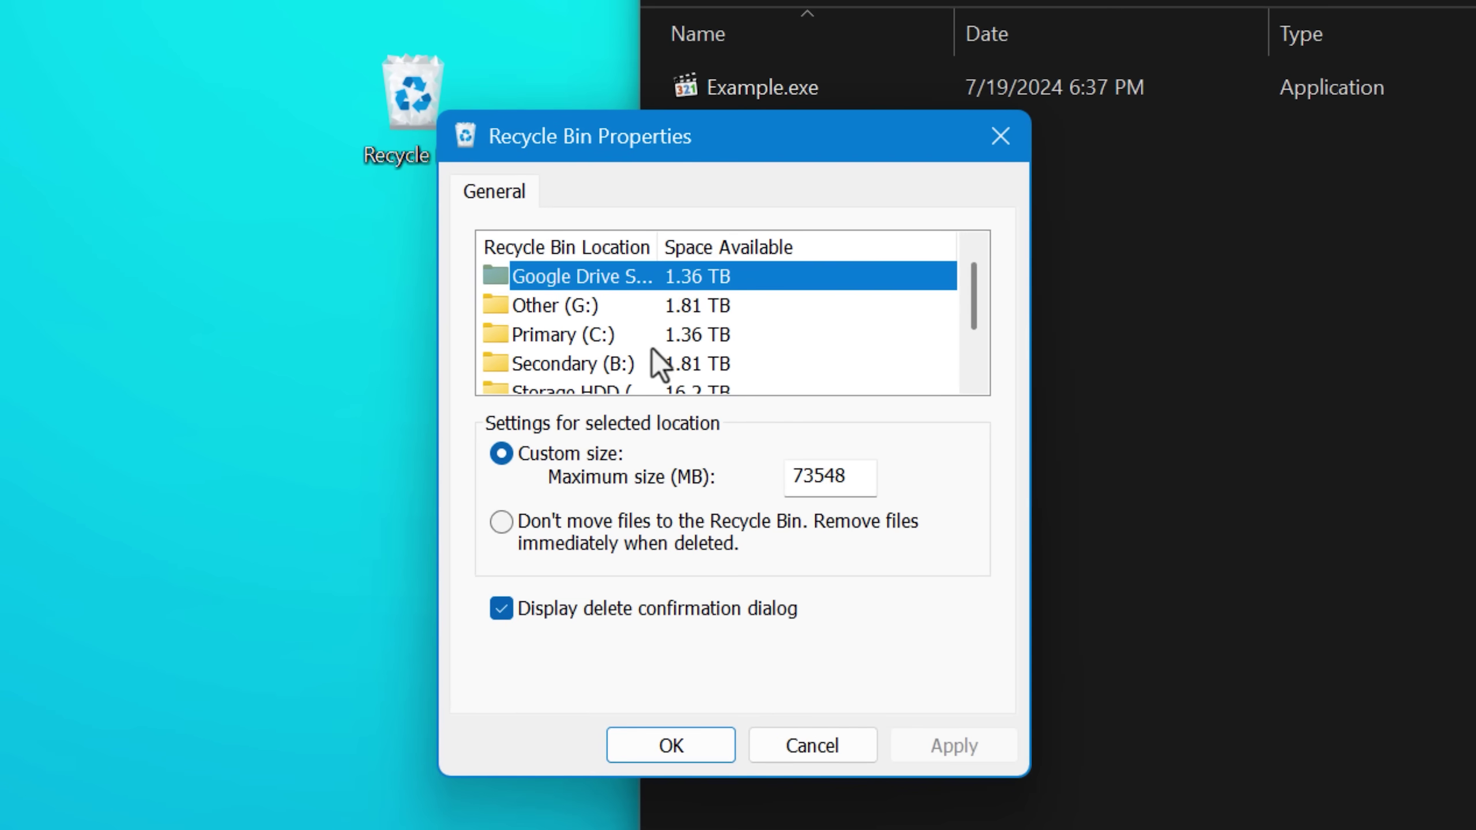
pyautogui.click(641, 336)
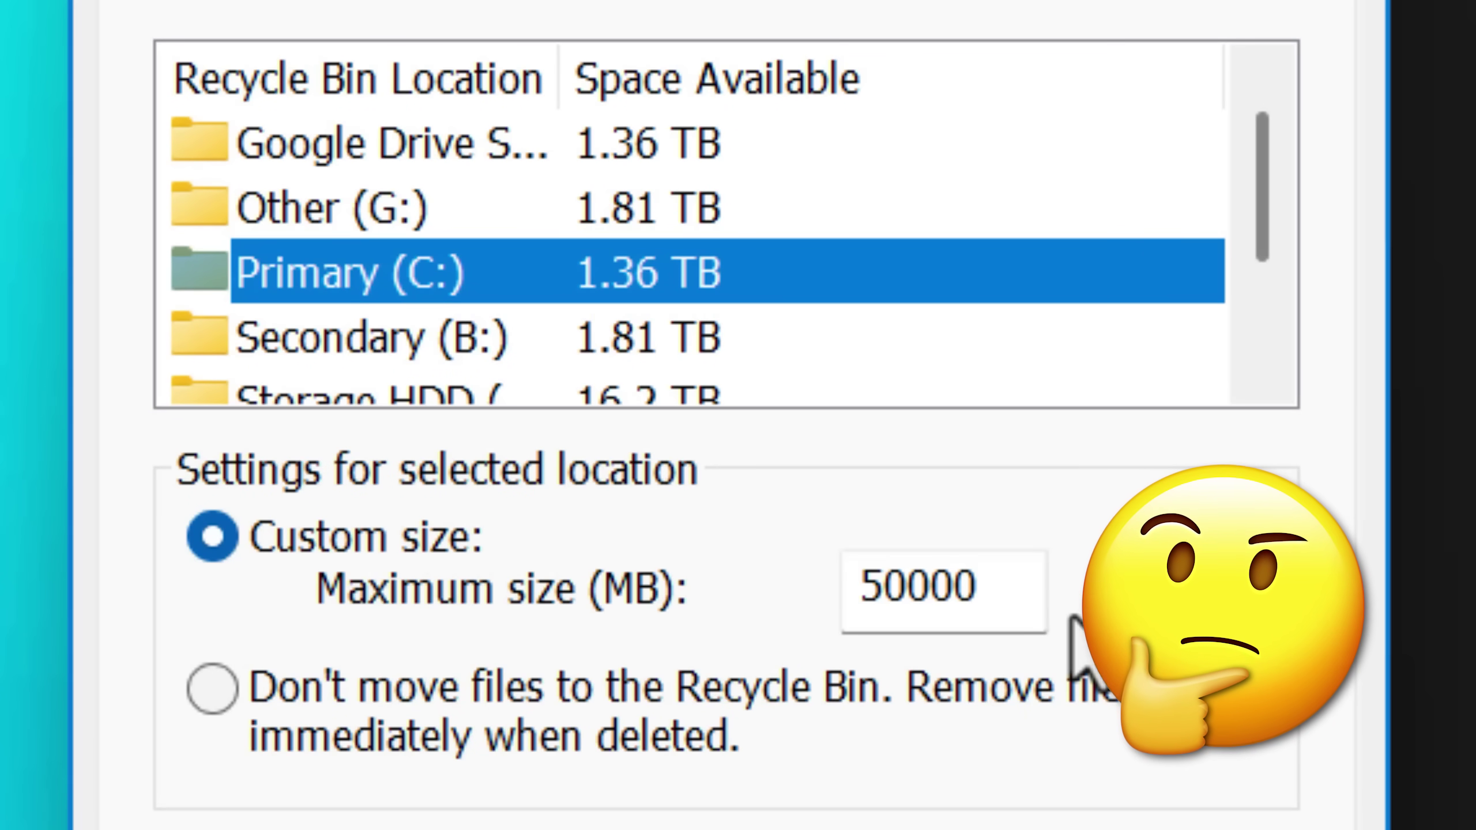
pyautogui.doubleClick(1009, 605)
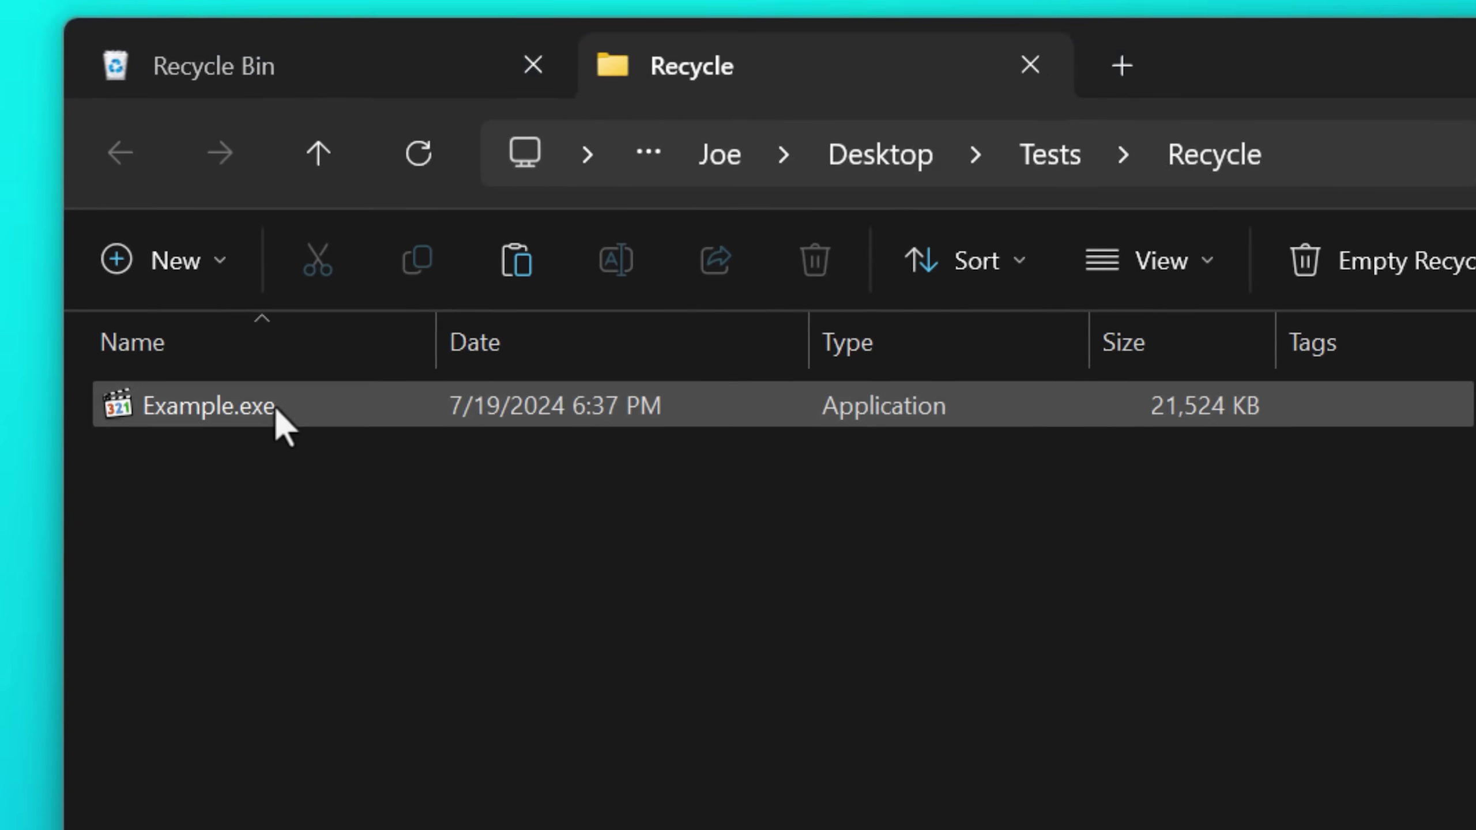
# Keep Example.exe after the delete warning, then browse deleted Pic1, Pic2 and Pic4 in Recycle Bin
pyautogui.press('Delete')
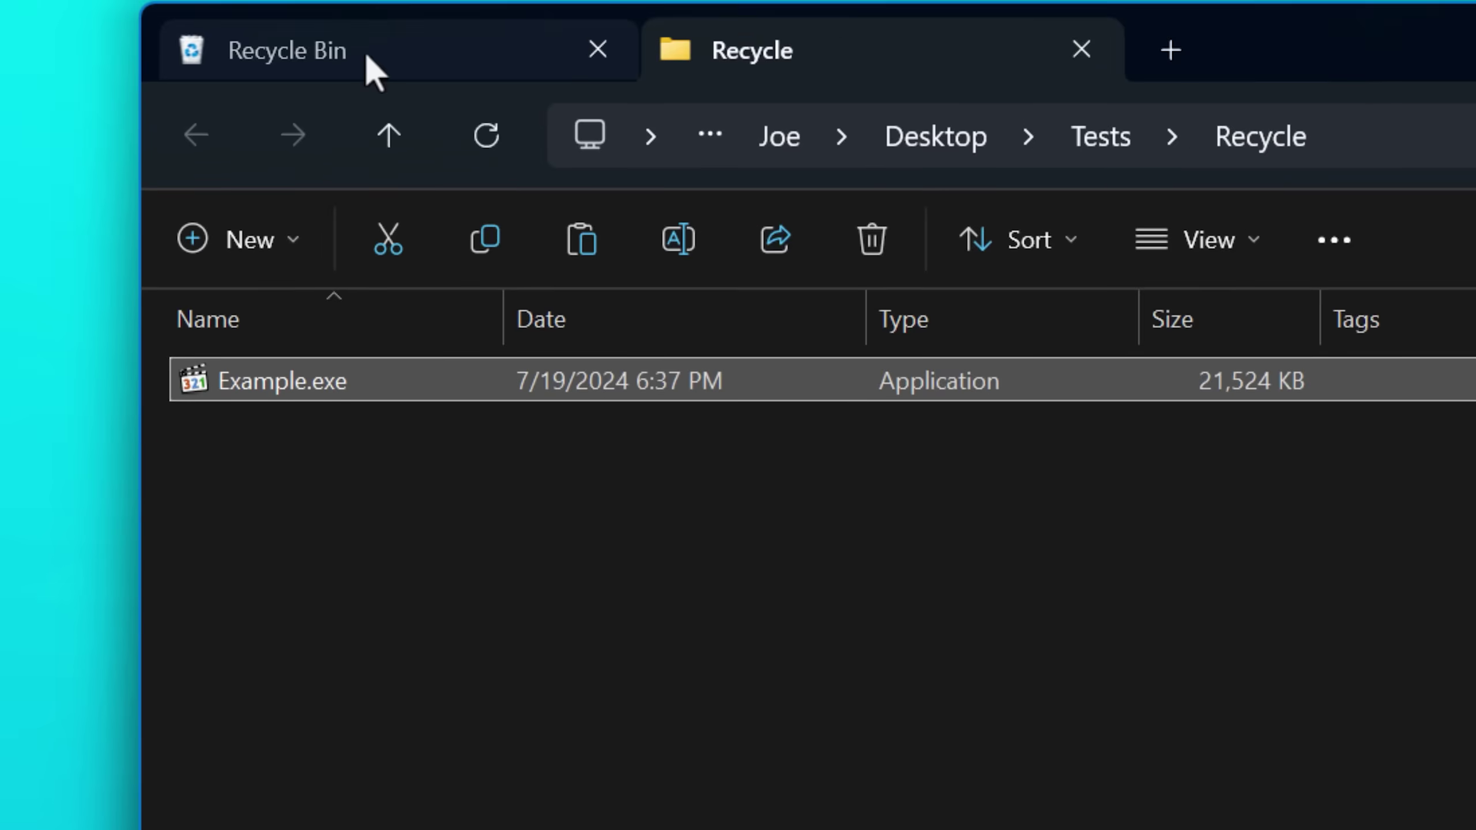
pyautogui.click(363, 56)
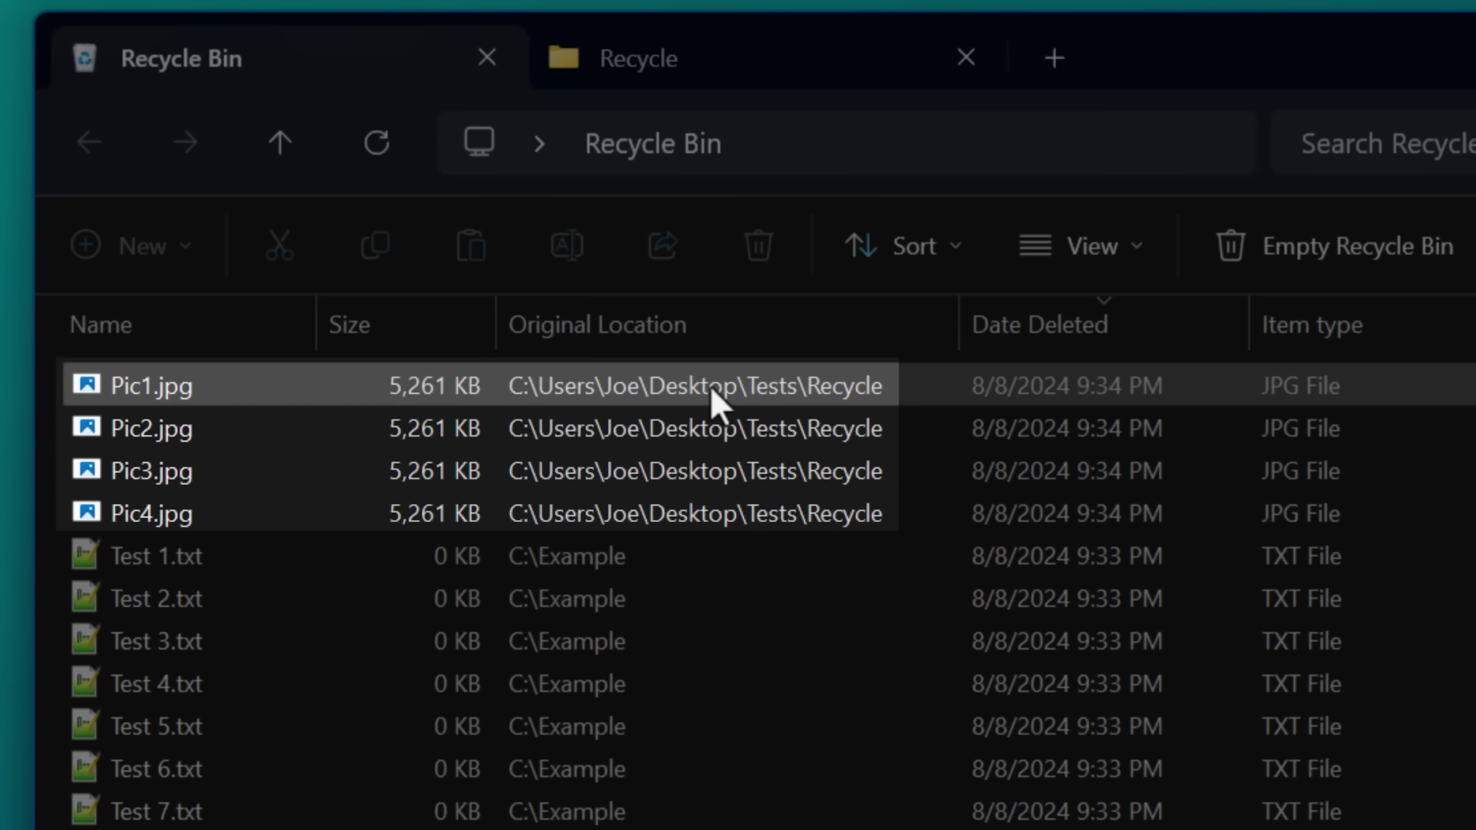
pyautogui.click(715, 401)
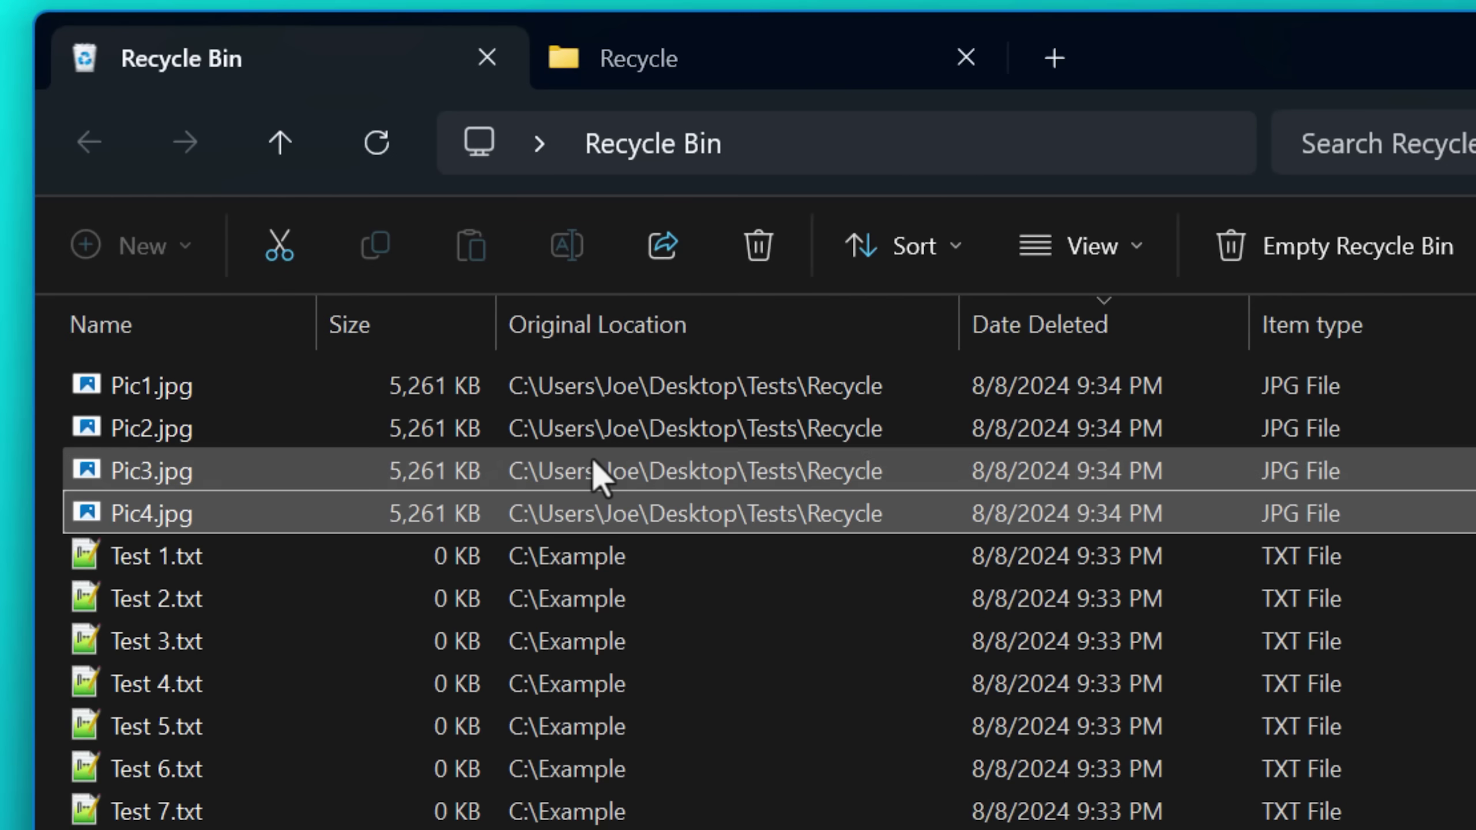
pyautogui.click(581, 389)
pyautogui.click(590, 431)
pyautogui.click(598, 511)
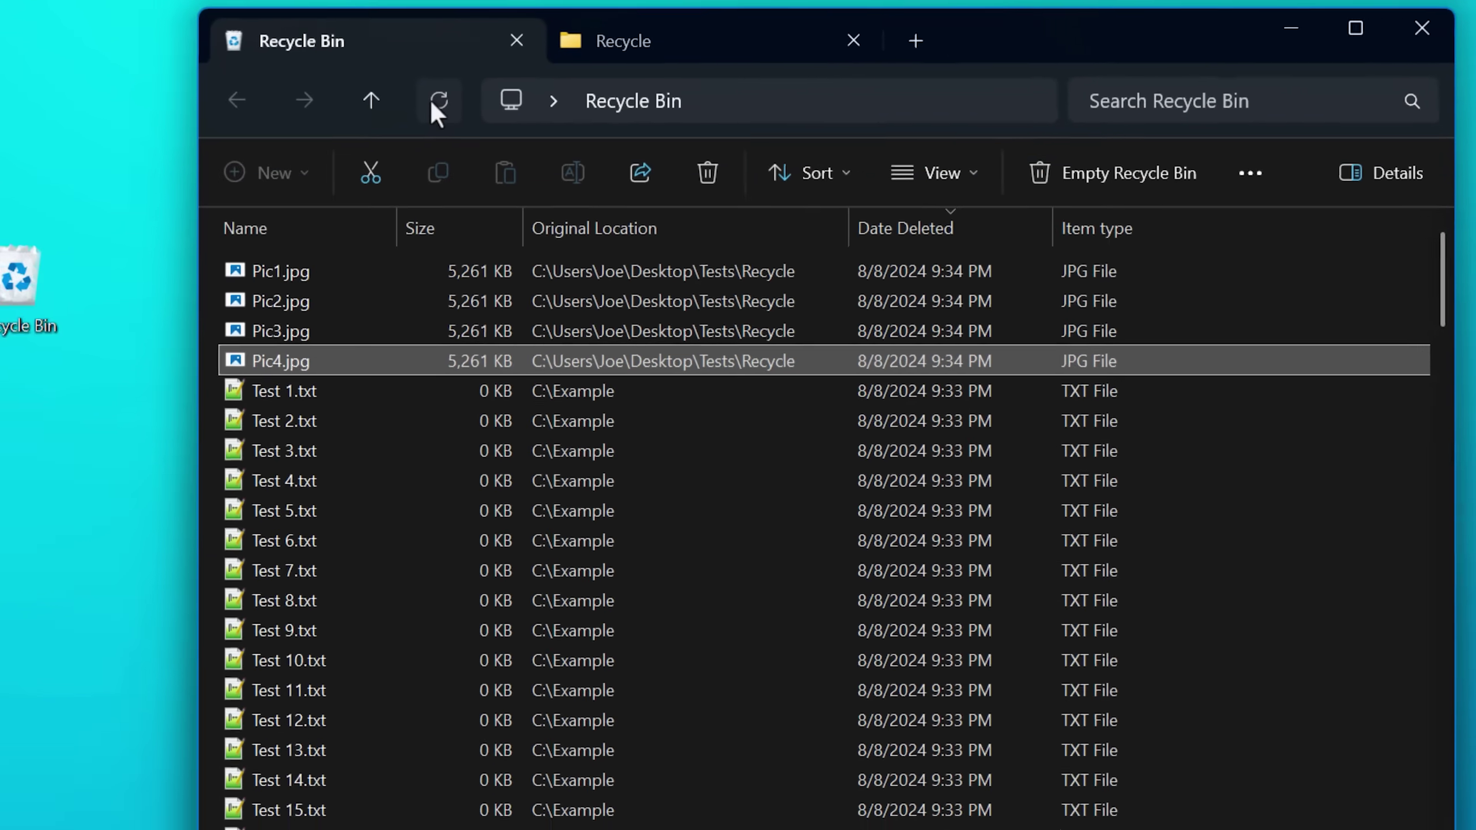
pyautogui.scroll(-14, 802, 533)
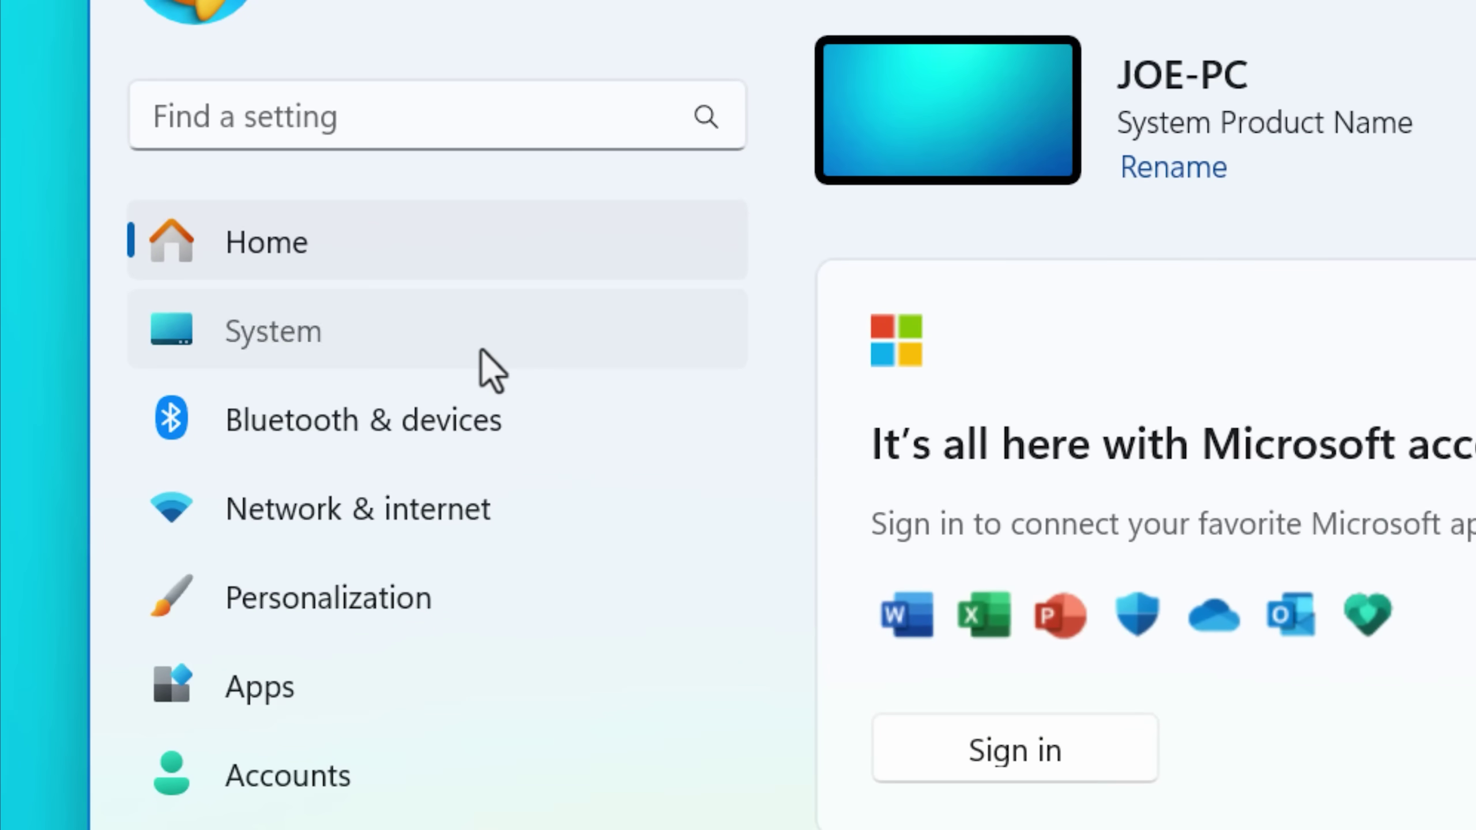
# Go to System > Storage and review the recycle bin age choices, leaving 60 days
pyautogui.click(482, 350)
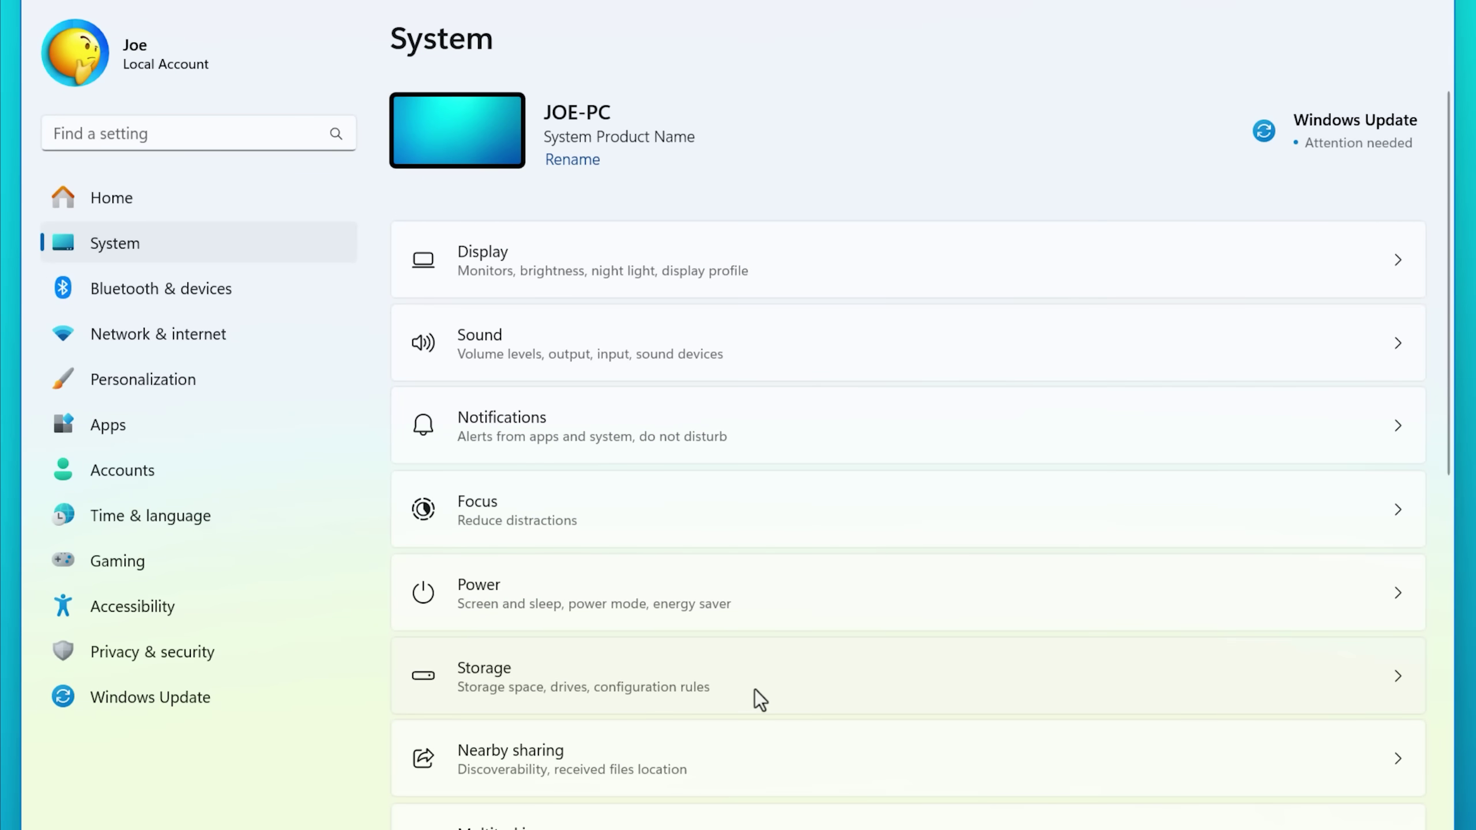
pyautogui.click(755, 691)
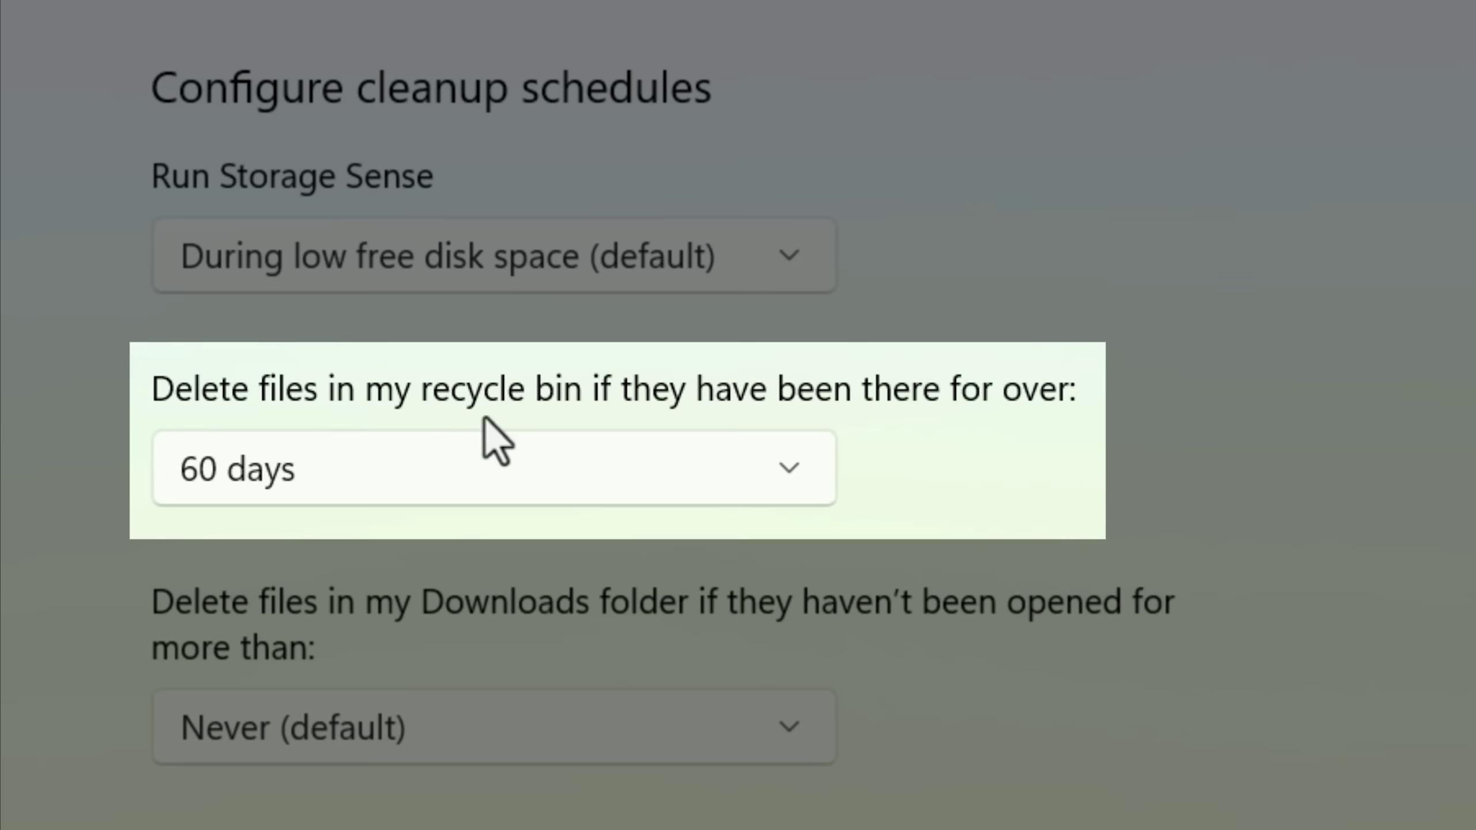
pyautogui.click(603, 434)
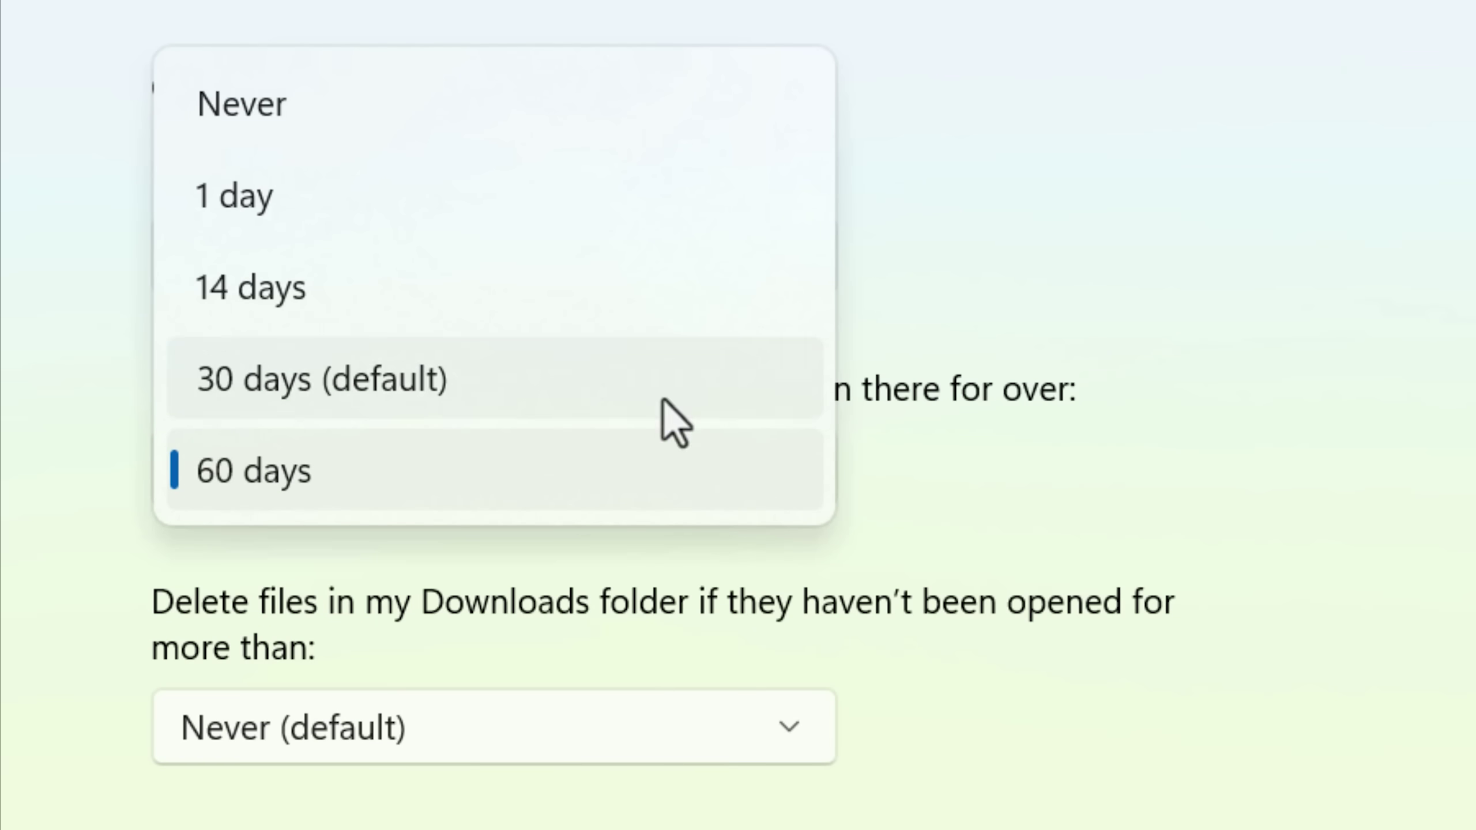
pyautogui.click(995, 514)
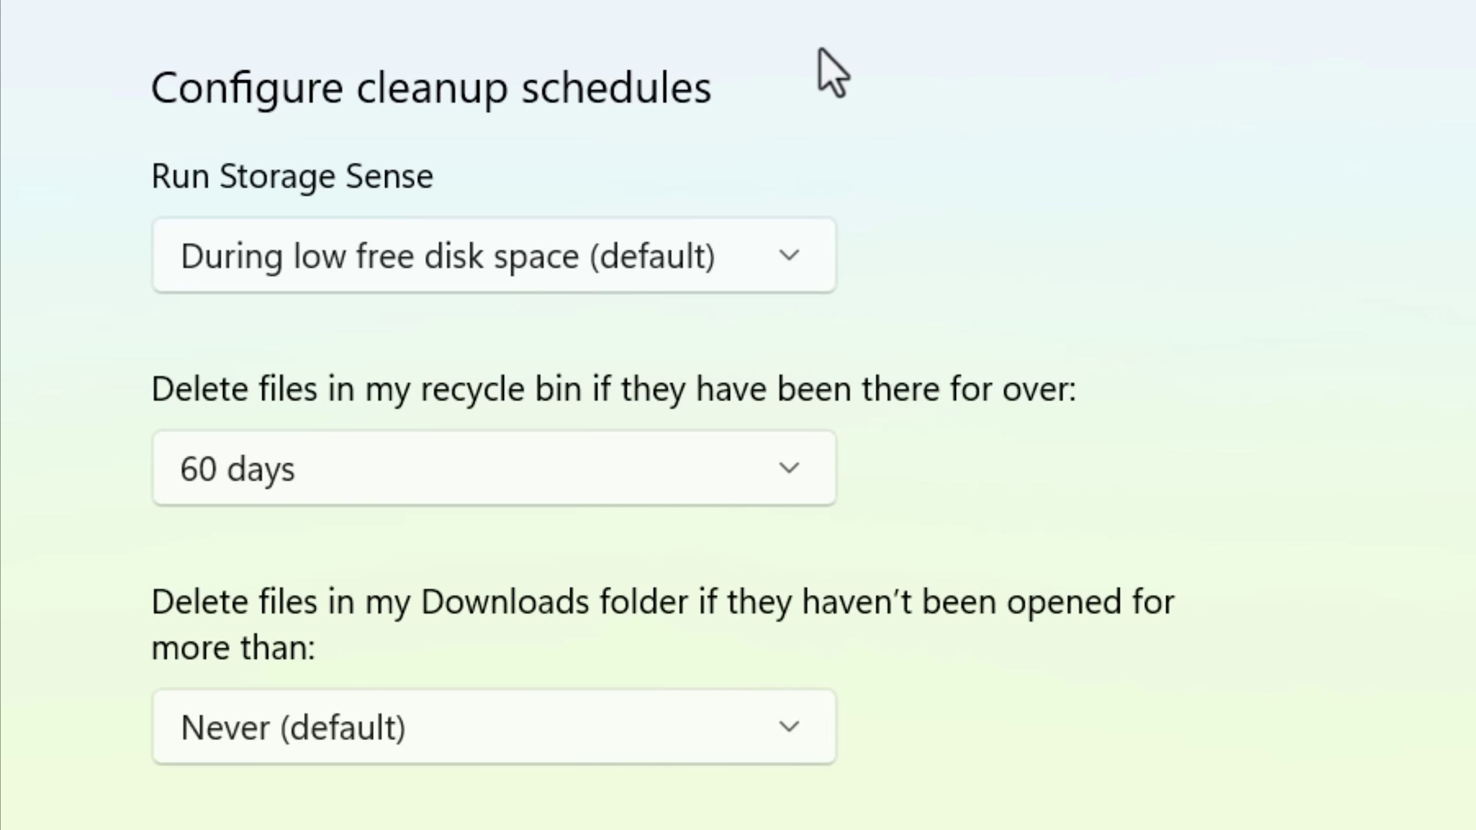
# Set Storage Sense to run every month and delete recycle bin files after 30 days
pyautogui.click(785, 265)
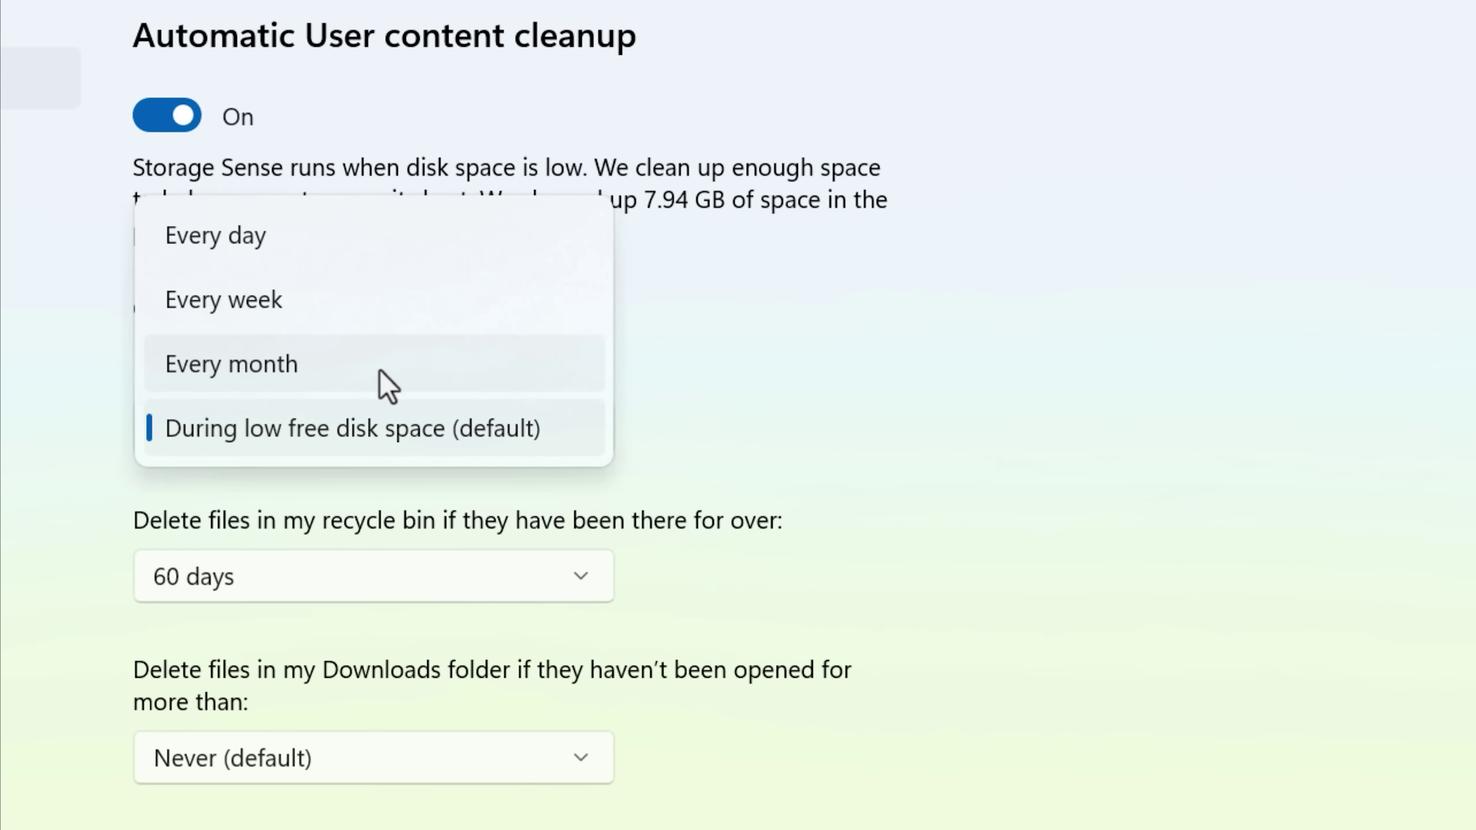
pyautogui.click(379, 372)
pyautogui.click(548, 575)
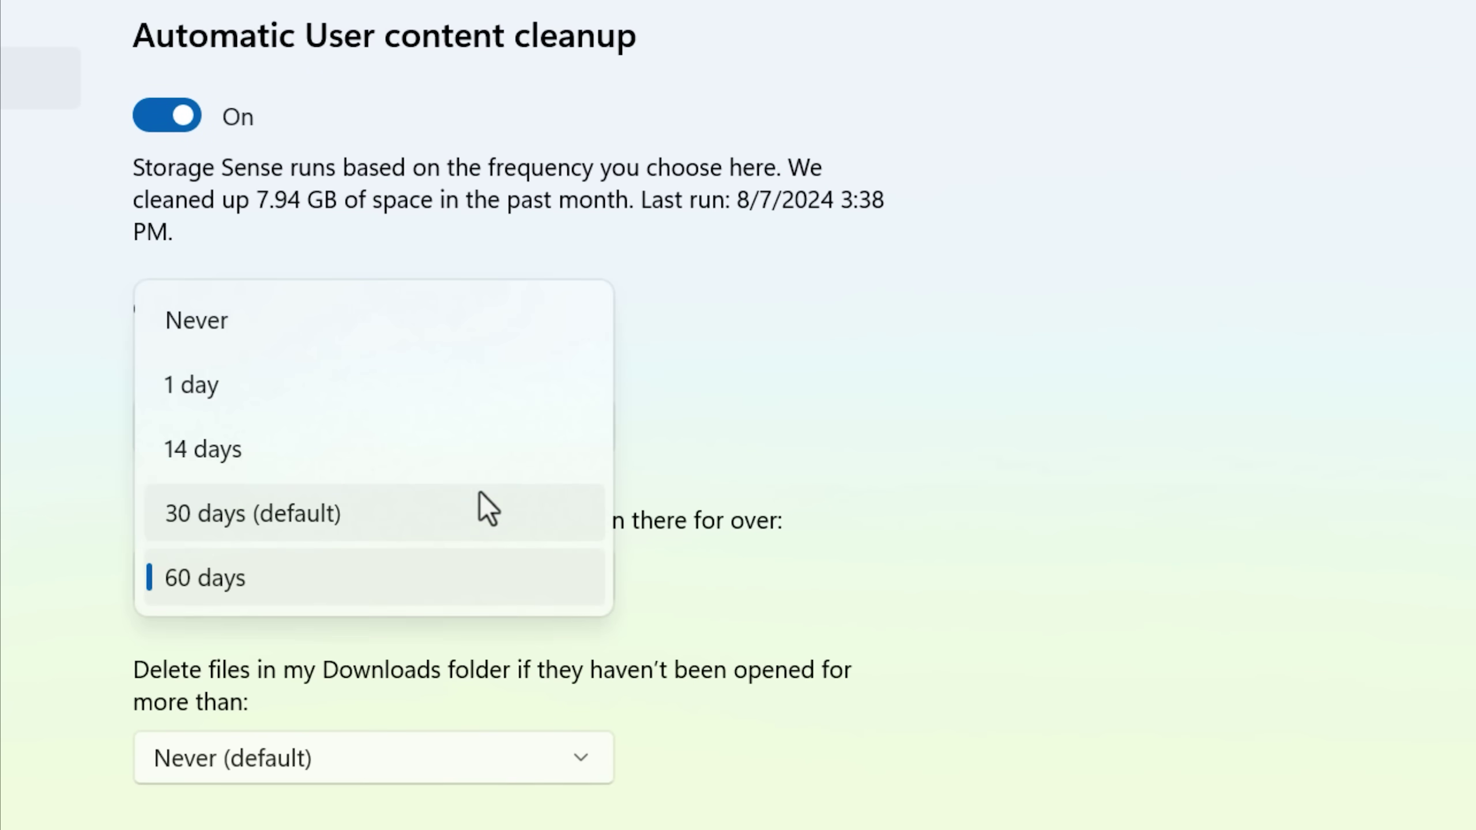
pyautogui.click(481, 499)
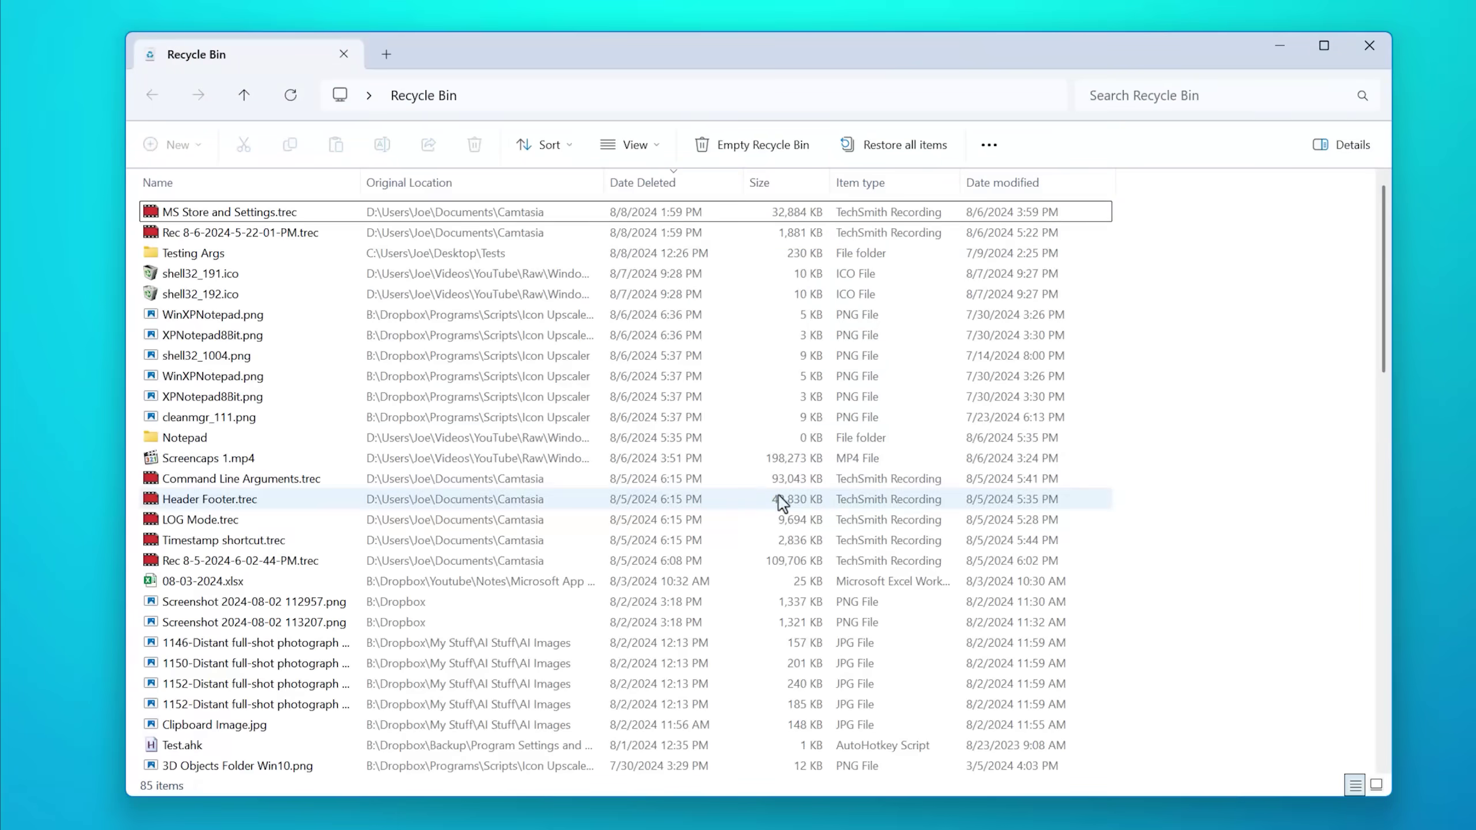
# View the Recycle Bin's available detail columns, then dismiss the list without changes
pyautogui.rightClick(718, 185)
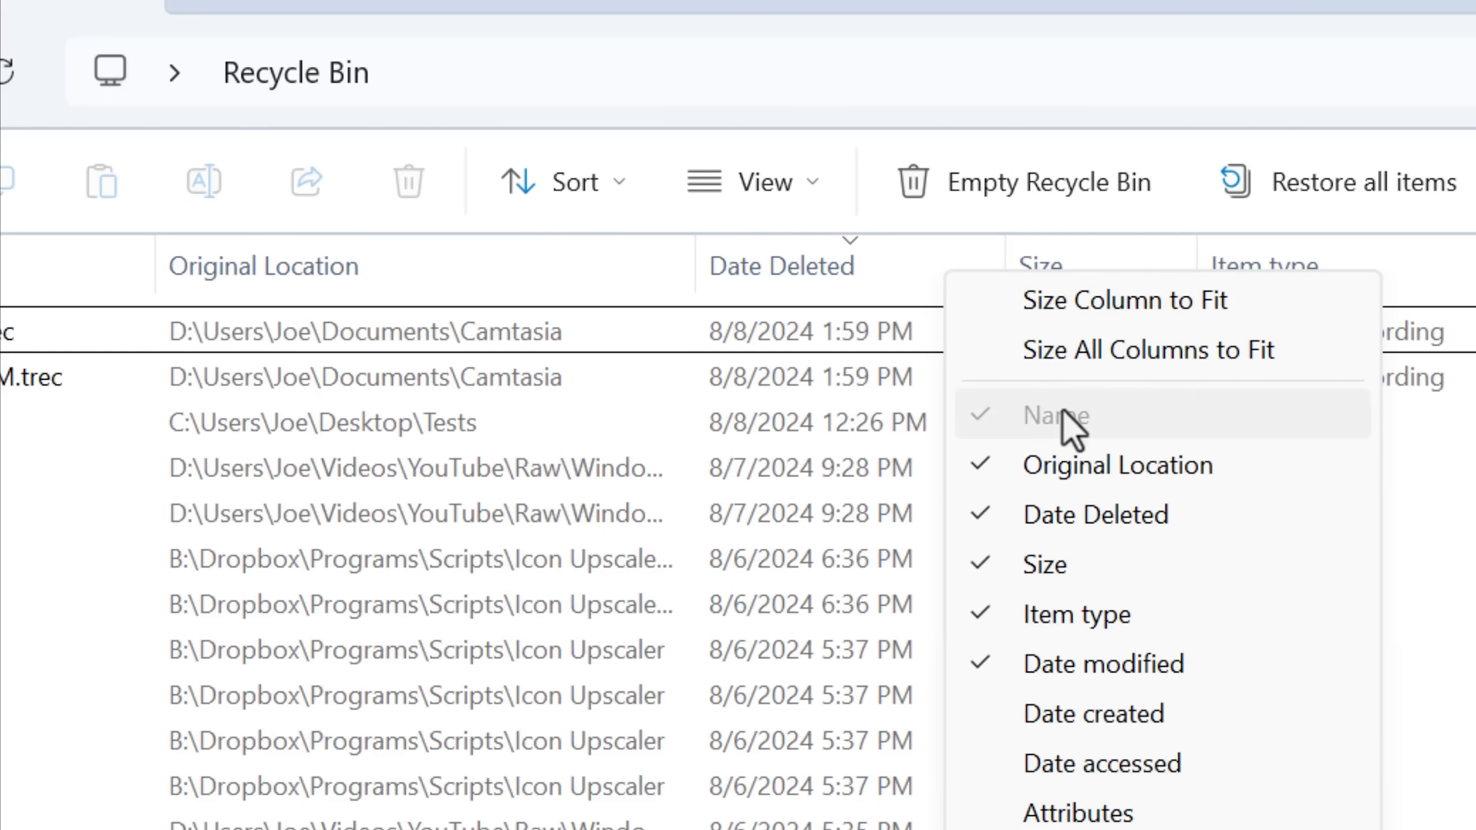
pyautogui.press('Escape')
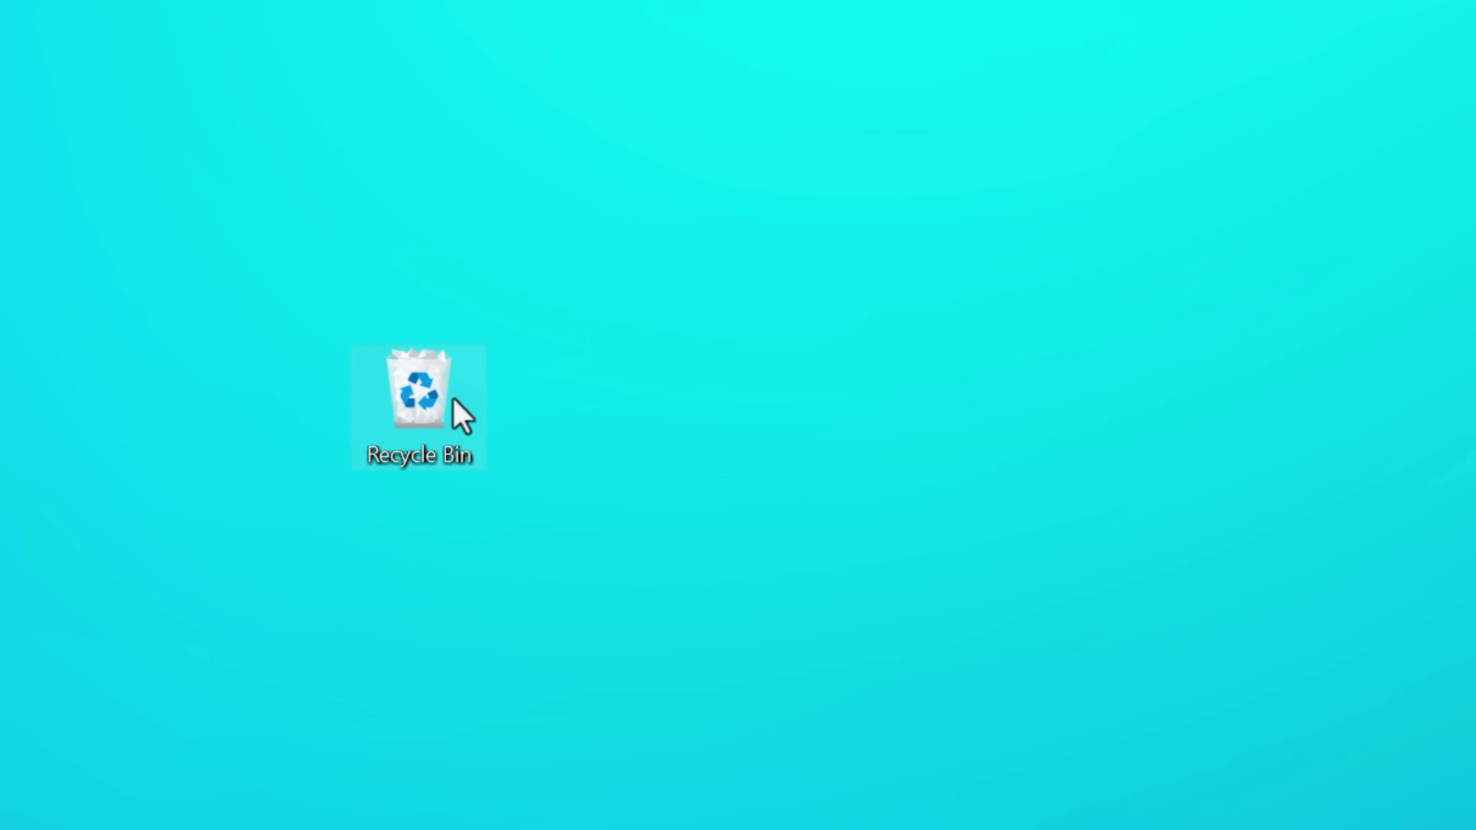
# Open the Recycle Bin, then Primary (C:) in a new tab and select $Recycle.Bin
pyautogui.doubleClick(420, 389)
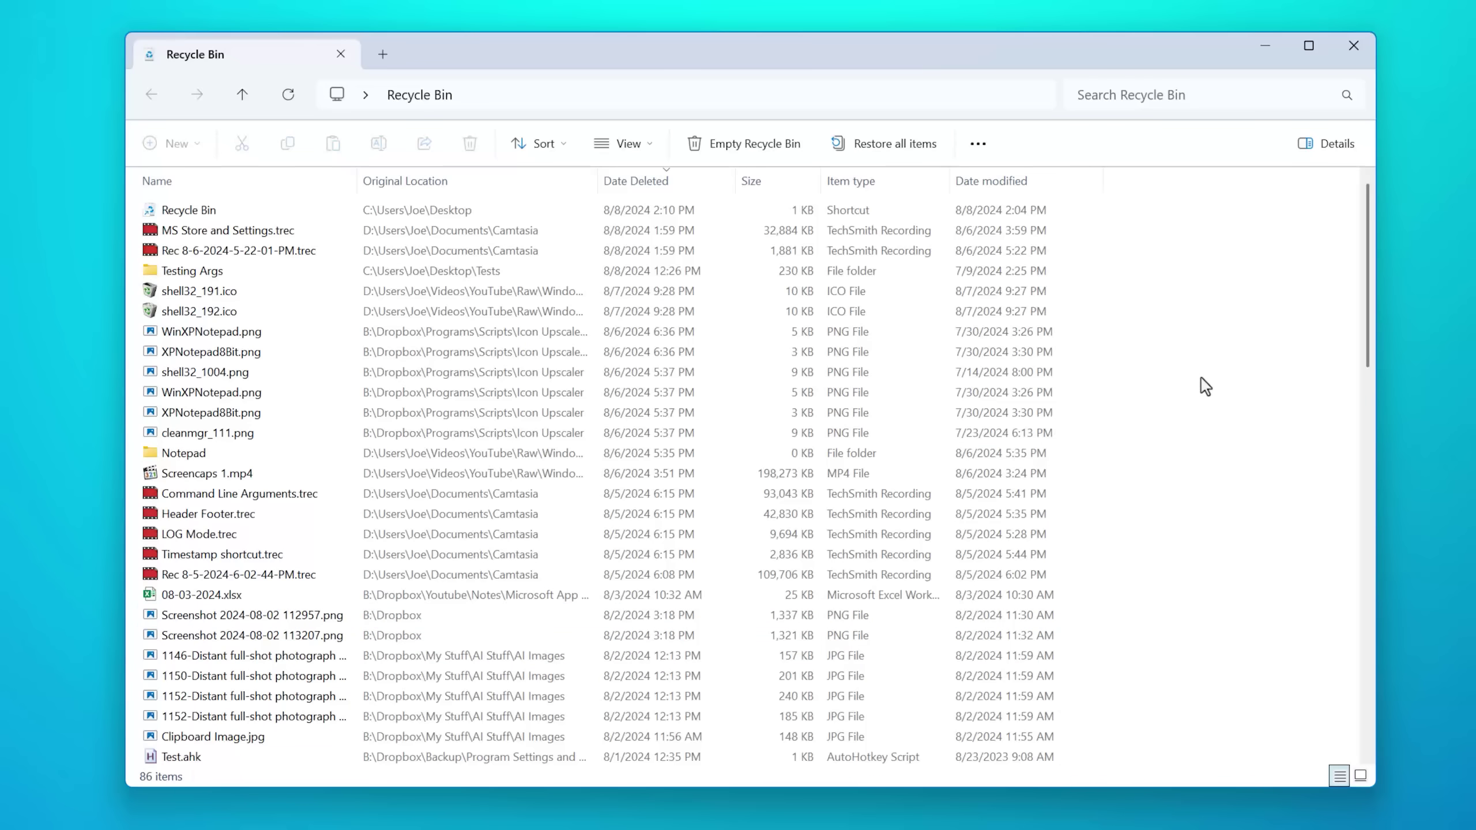
pyautogui.click(388, 58)
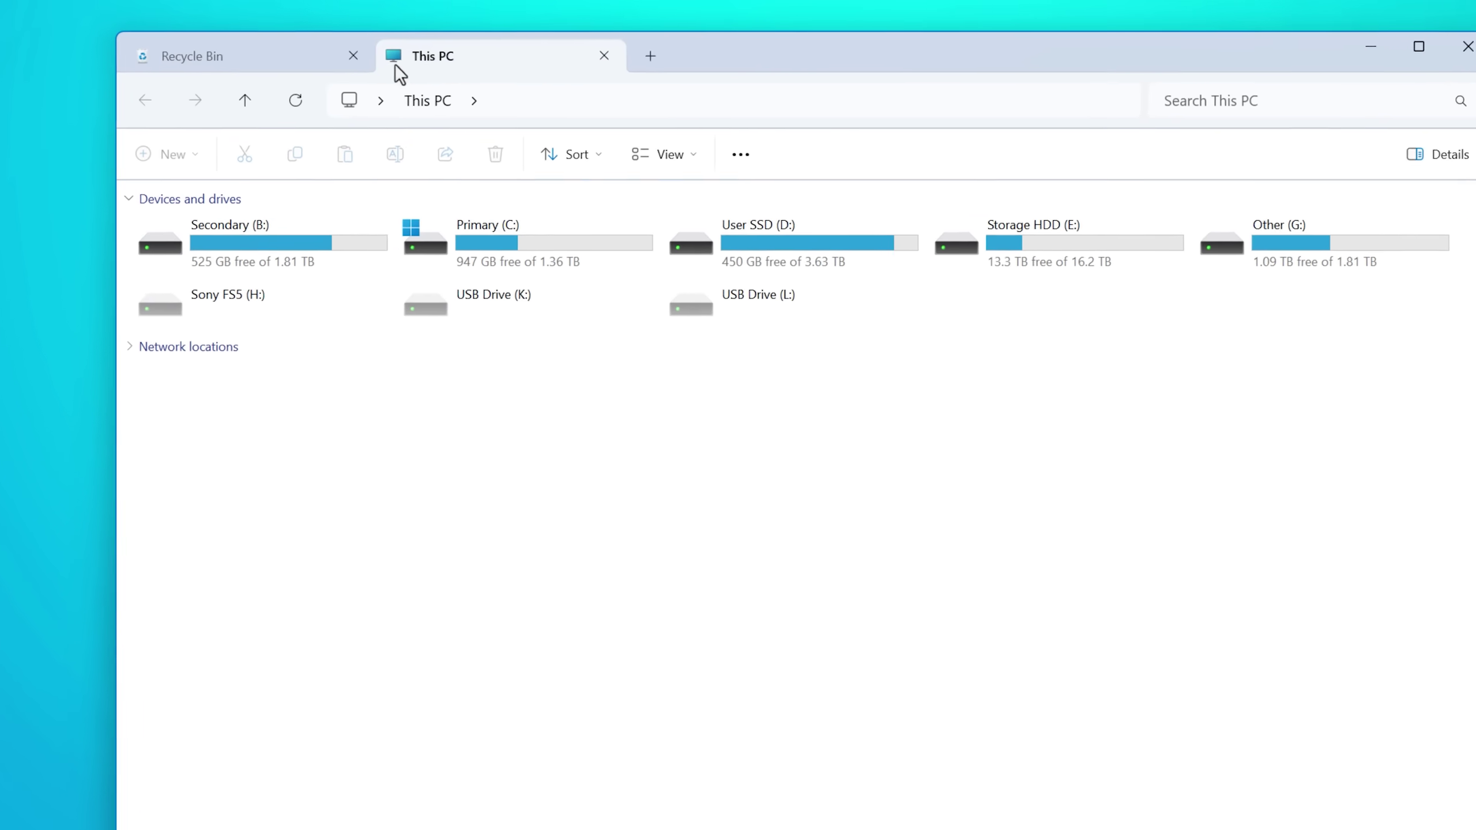
pyautogui.doubleClick(766, 397)
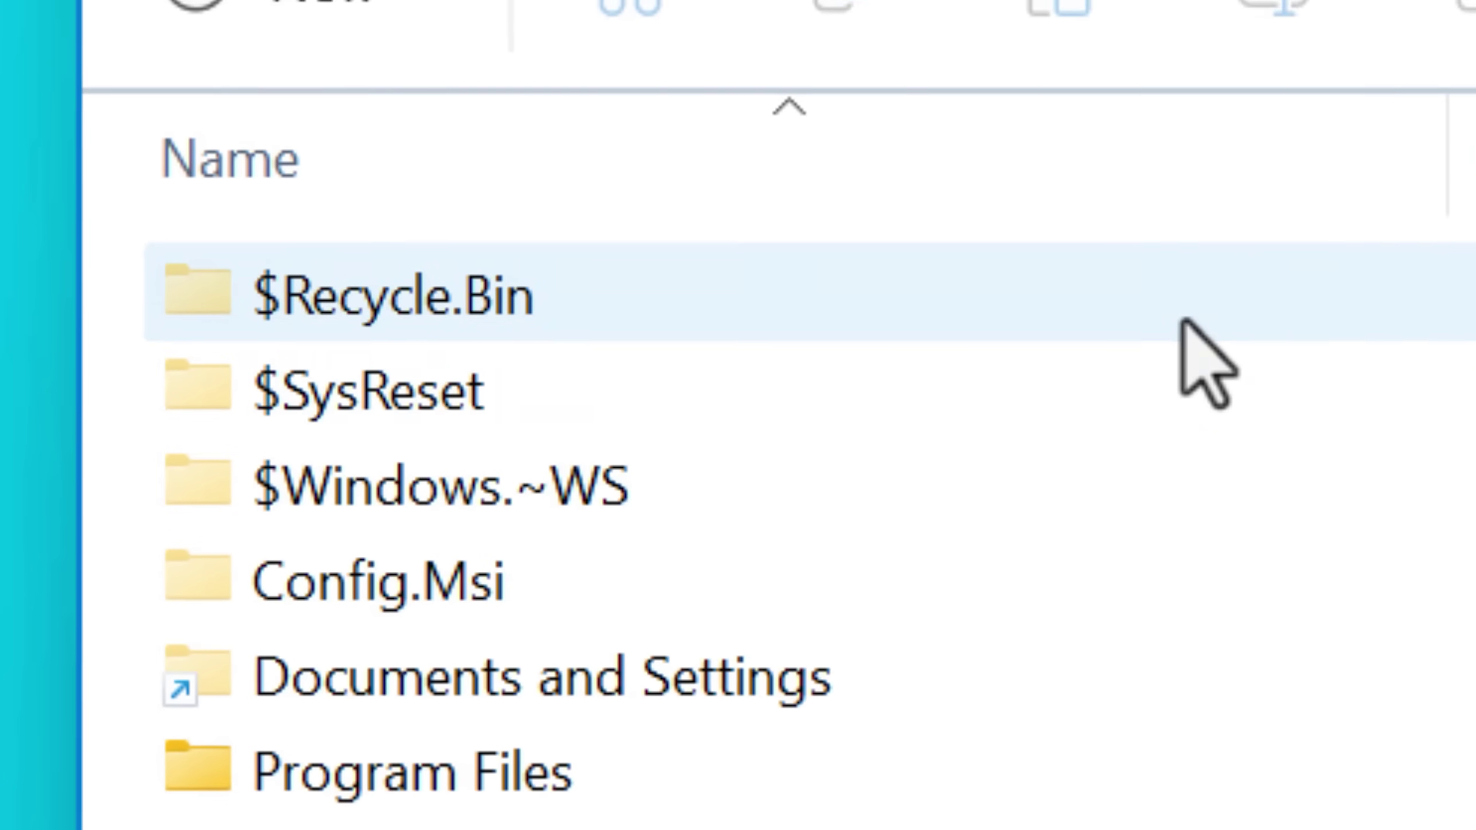
pyautogui.click(367, 292)
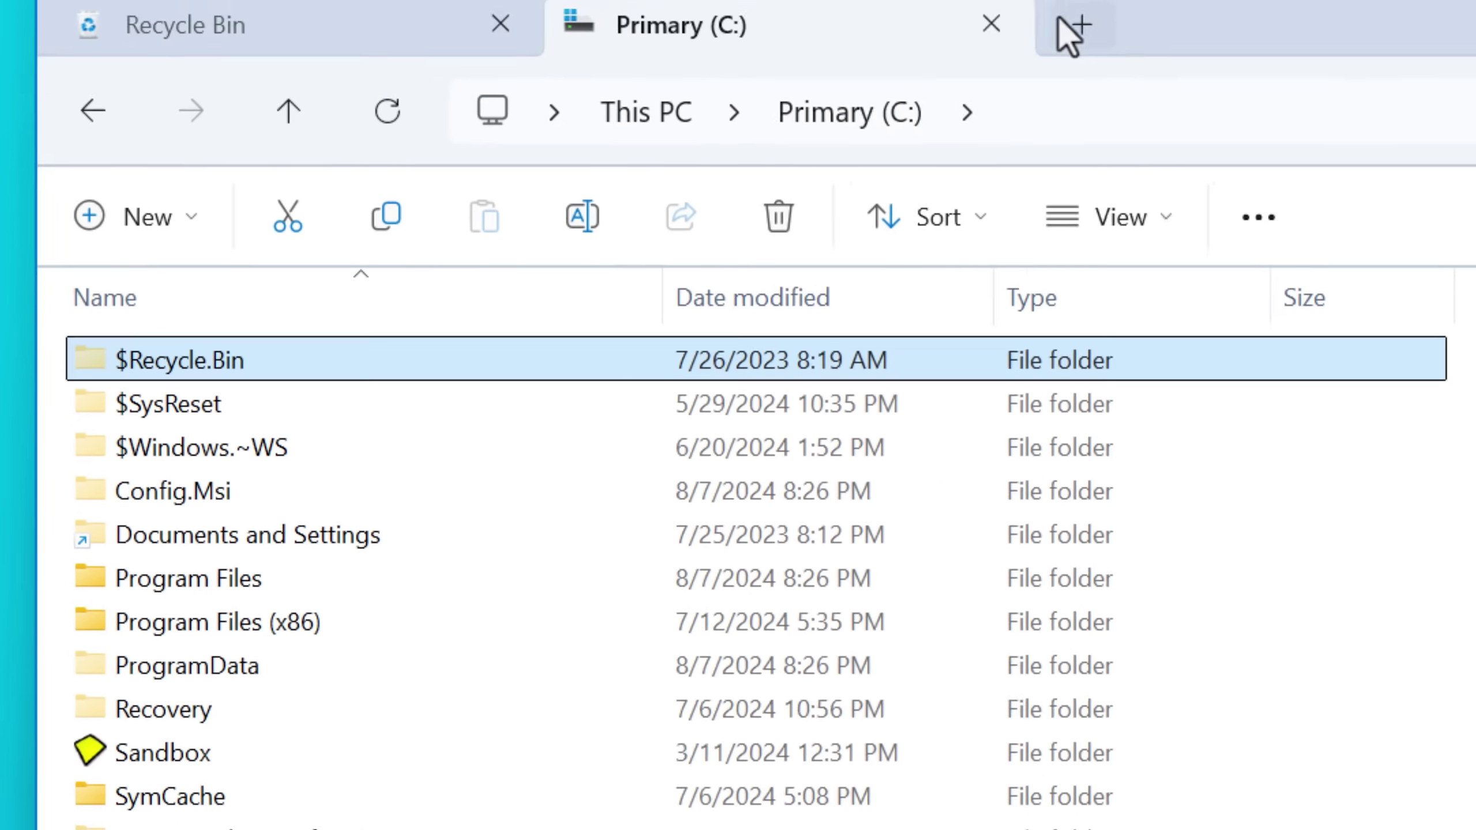
# Open User SSD (D:) in another tab, select $RECYCLE.BIN, and return to the Primary (C:) tab
pyautogui.click(1061, 29)
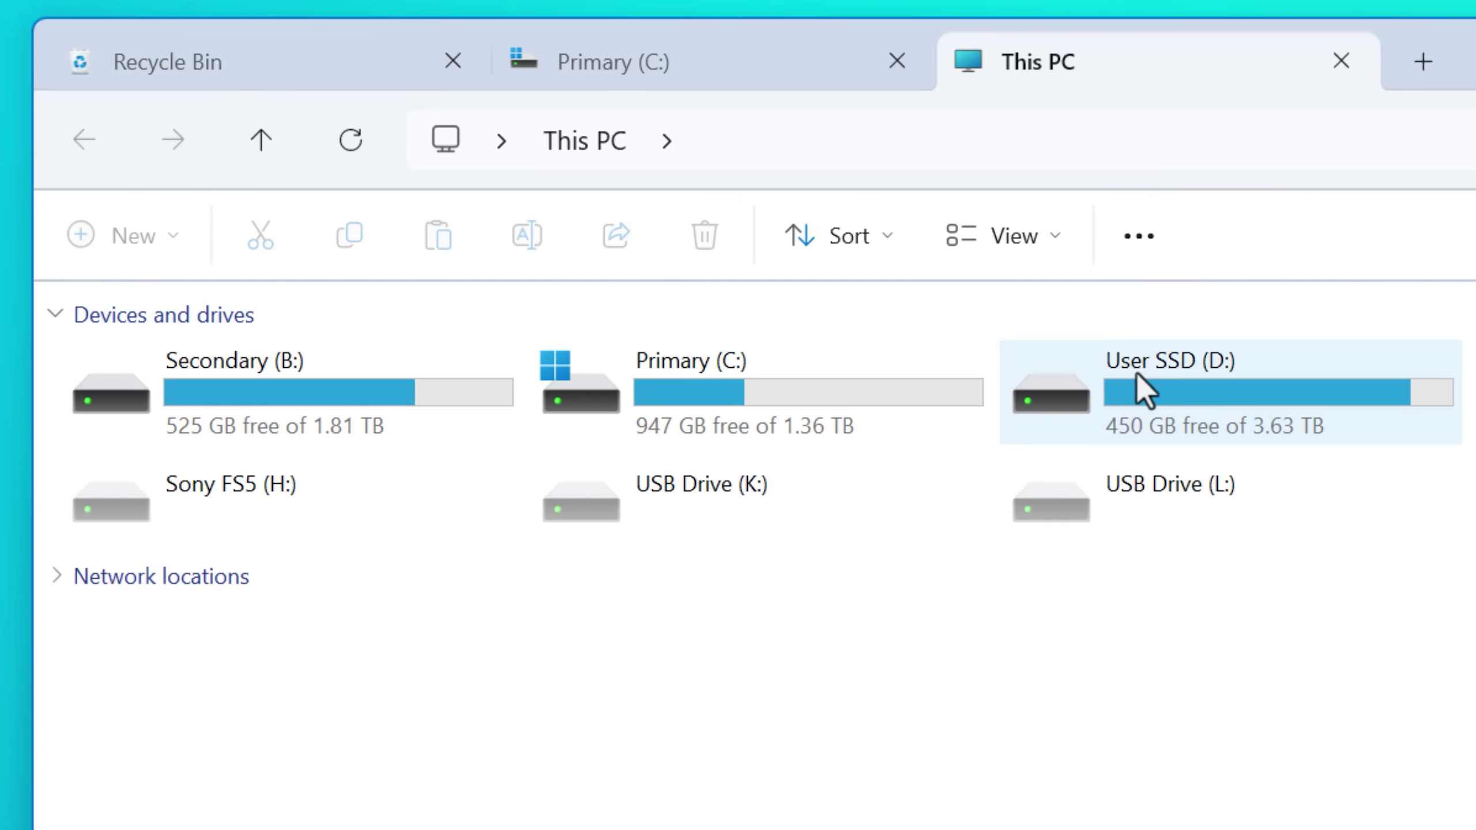
pyautogui.doubleClick(1142, 391)
pyautogui.click(331, 364)
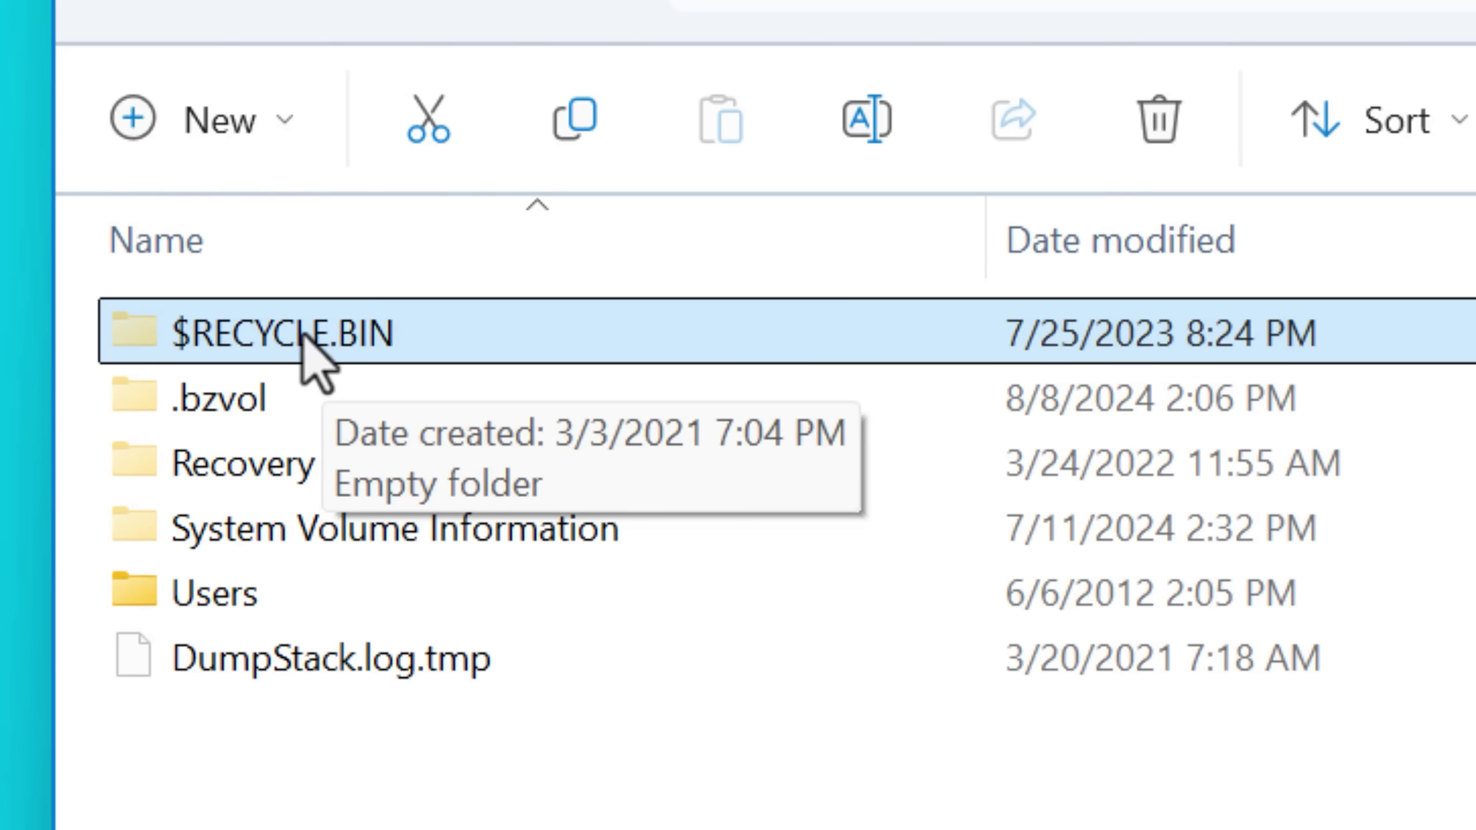
pyautogui.click(543, 6)
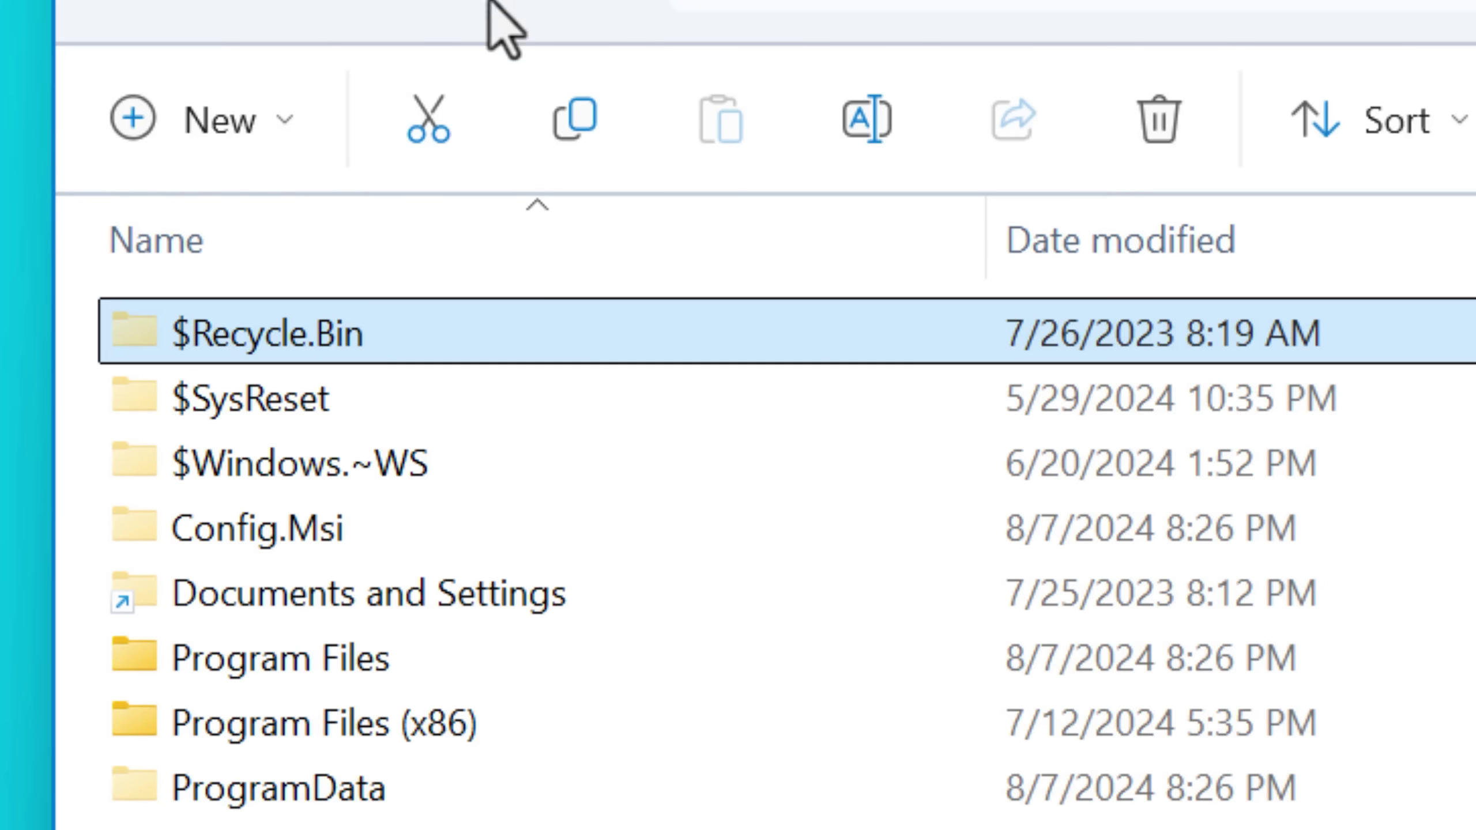
# In Folder Options > View, turn off Hide protected operating system files and confirm
pyautogui.click(1147, 198)
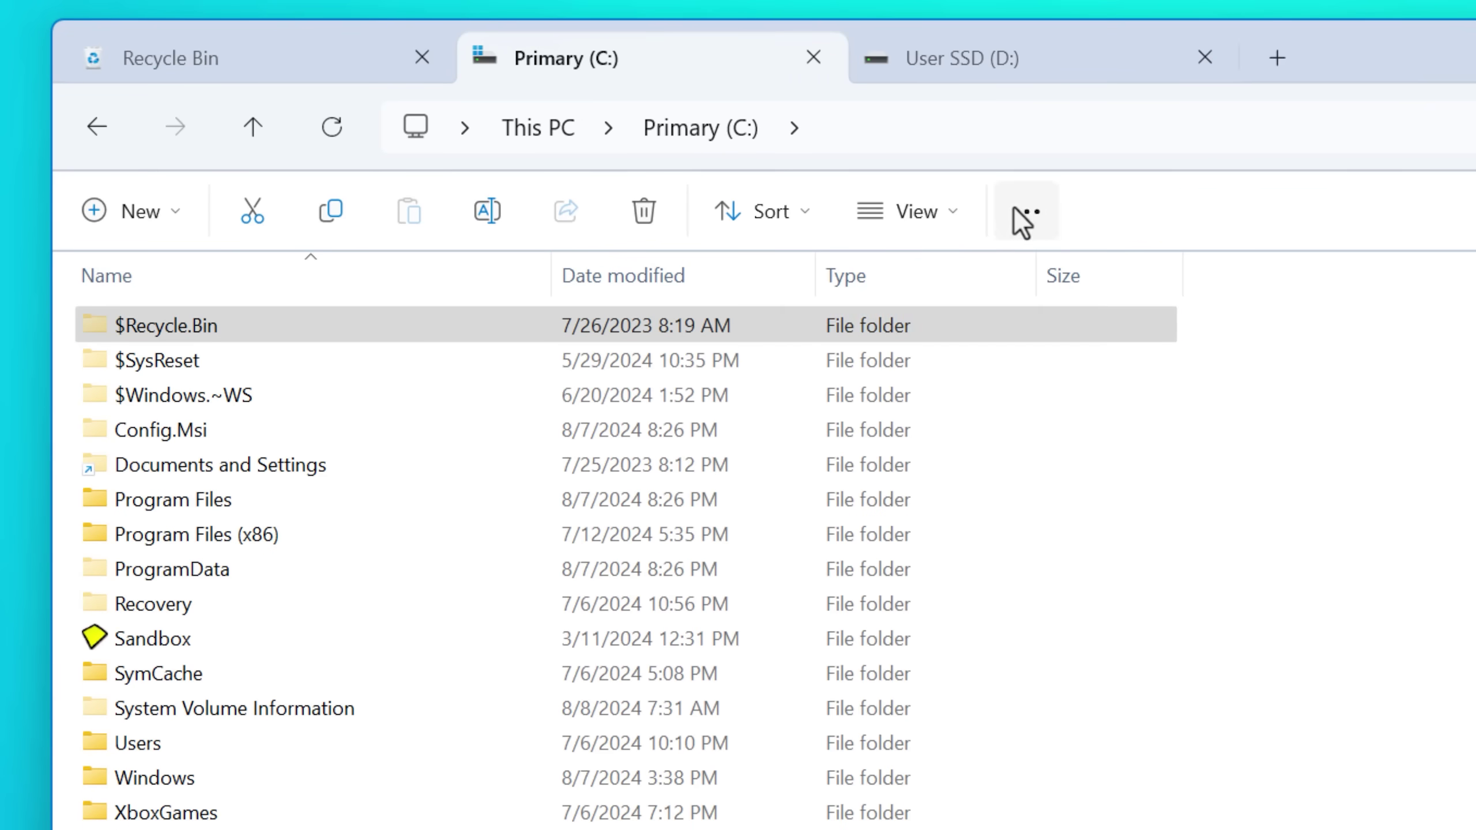
pyautogui.click(1042, 799)
pyautogui.click(214, 355)
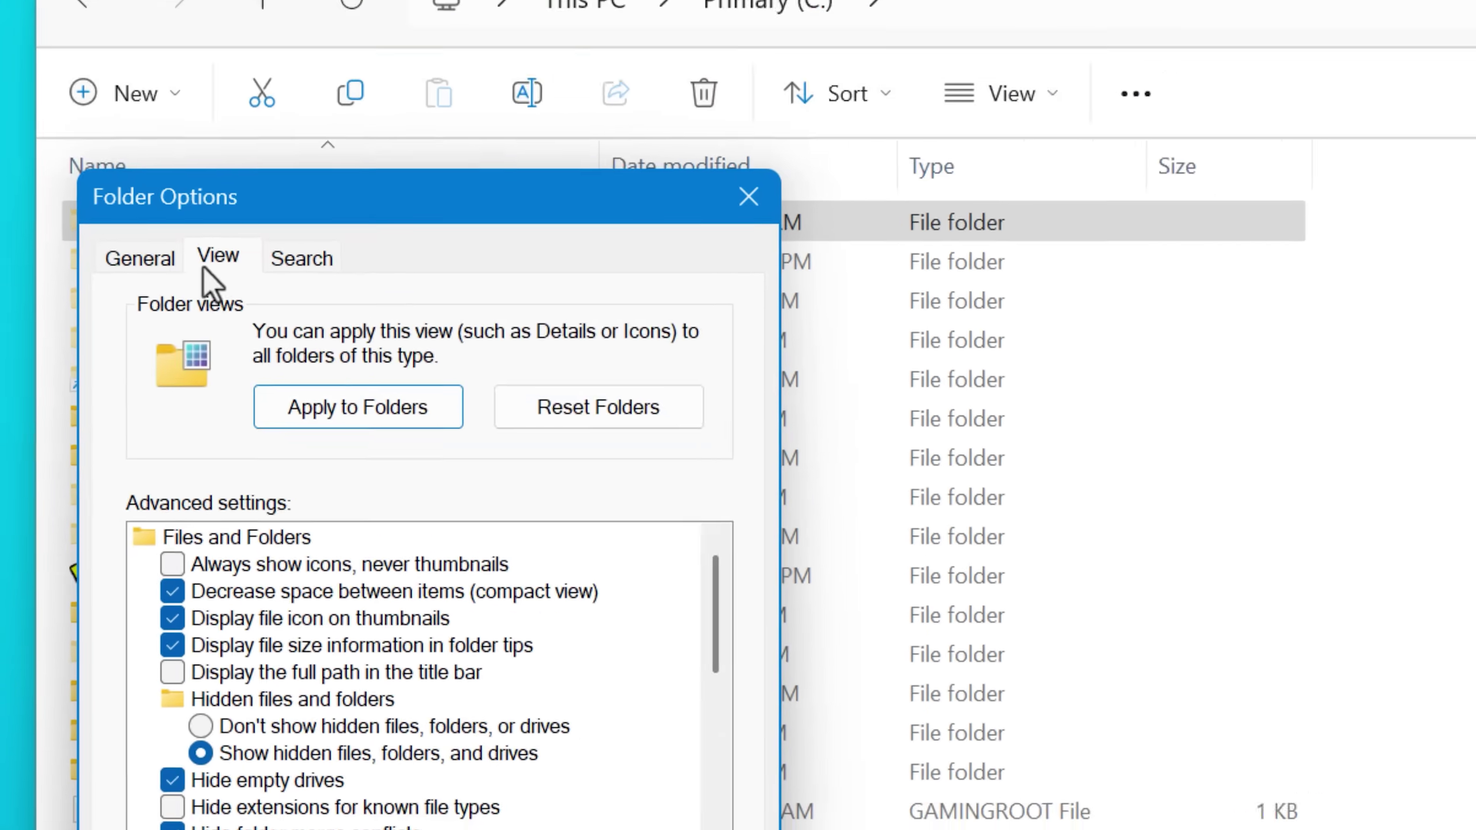
pyautogui.click(288, 474)
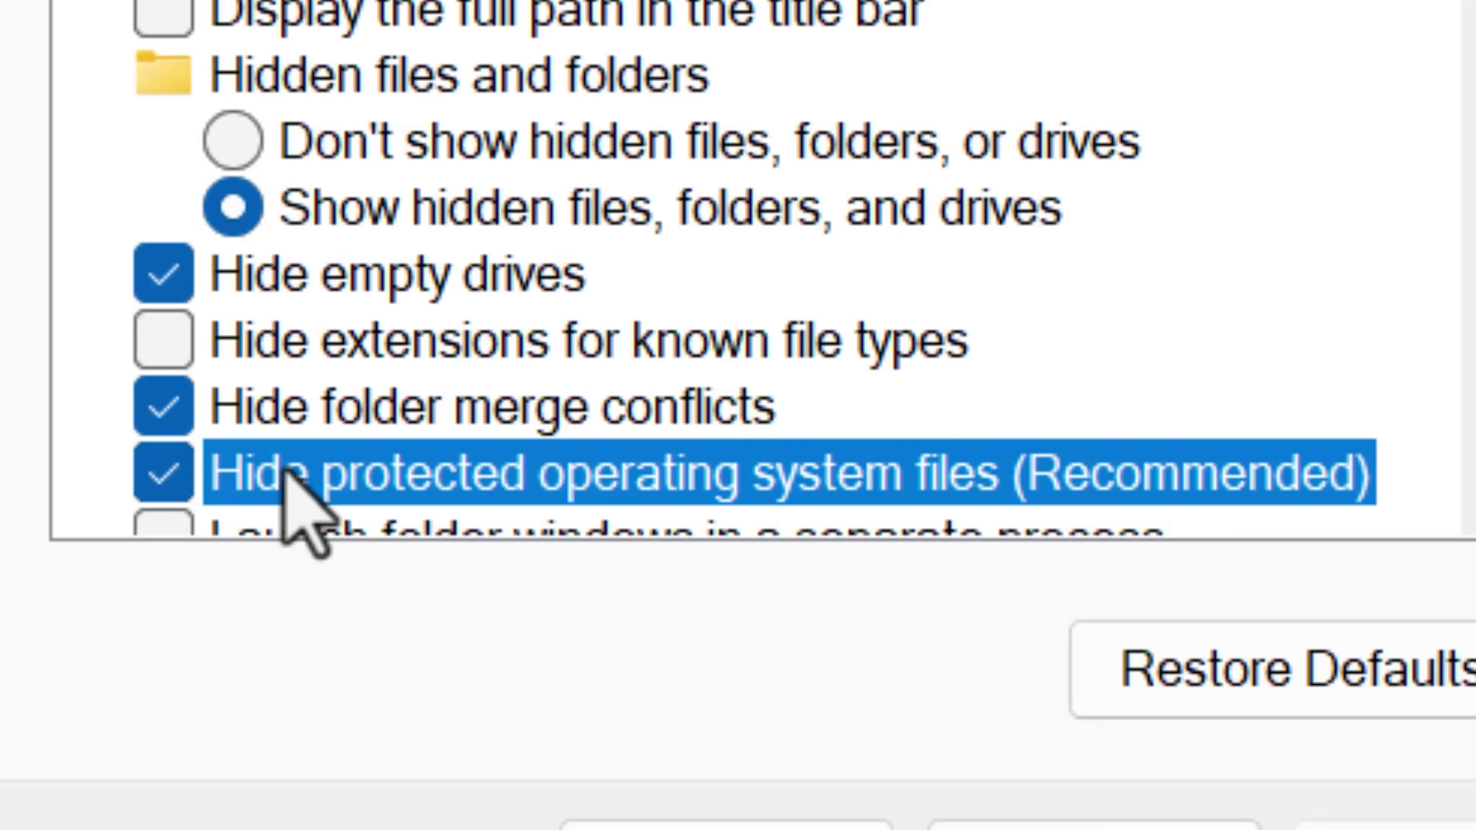
pyautogui.click(250, 472)
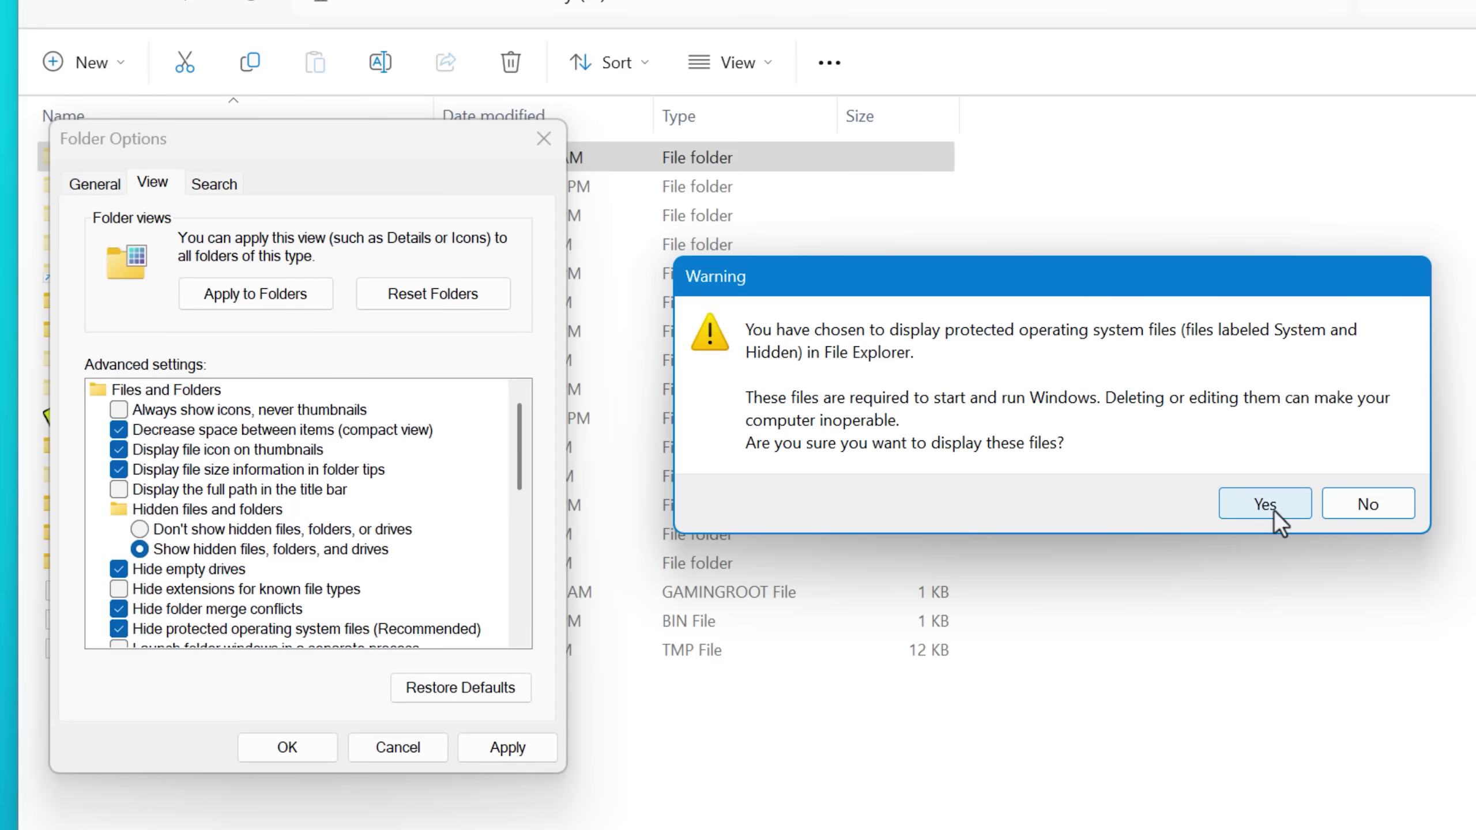
pyautogui.click(1265, 503)
pyautogui.click(289, 750)
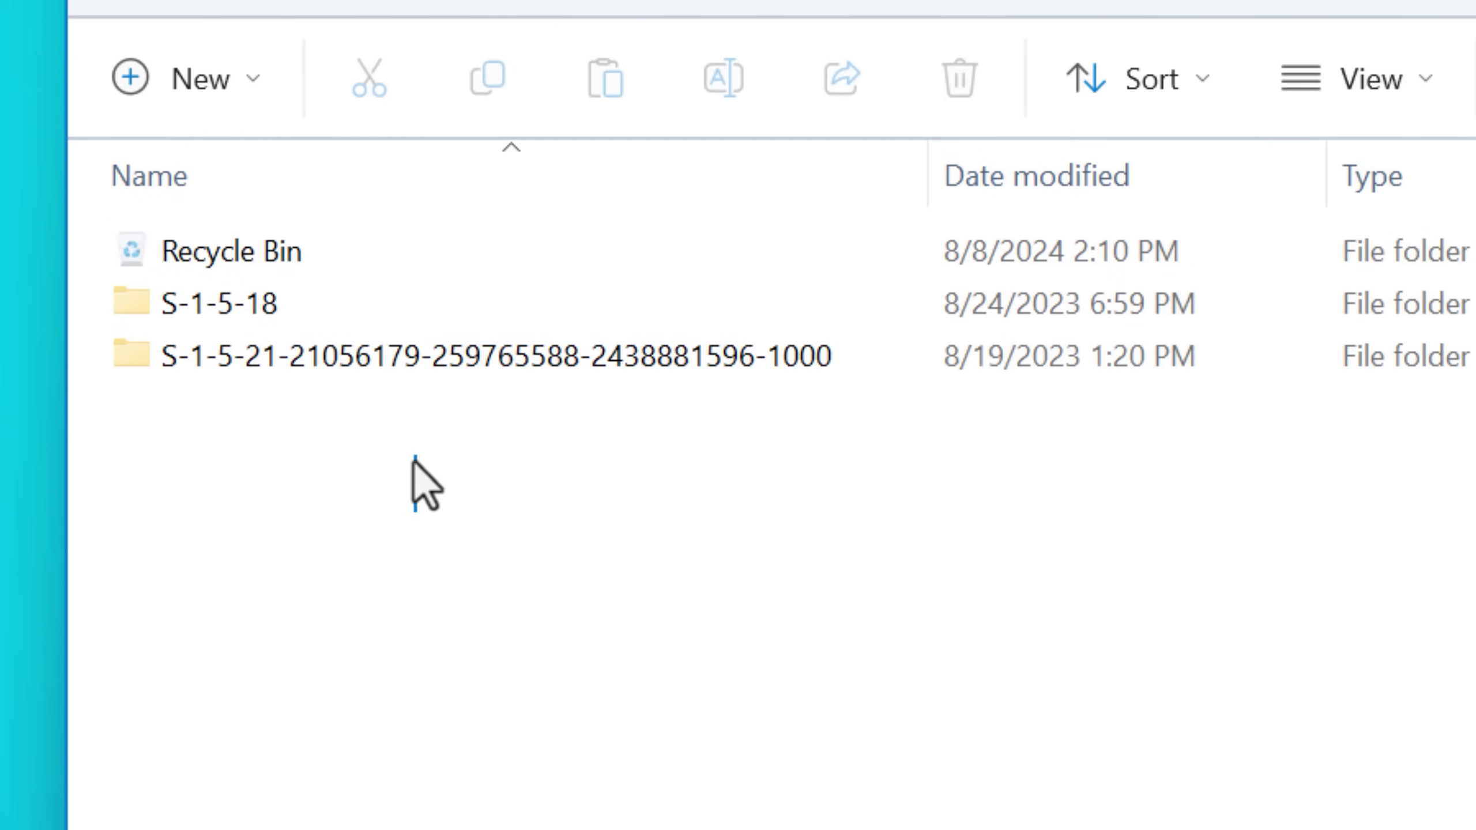
# Select the SID folders in $Recycle.Bin, try opening S-1-5-18, and dismiss access denied
pyautogui.moveTo(413, 459); pyautogui.dragTo(405, 544)
pyautogui.click(368, 319)
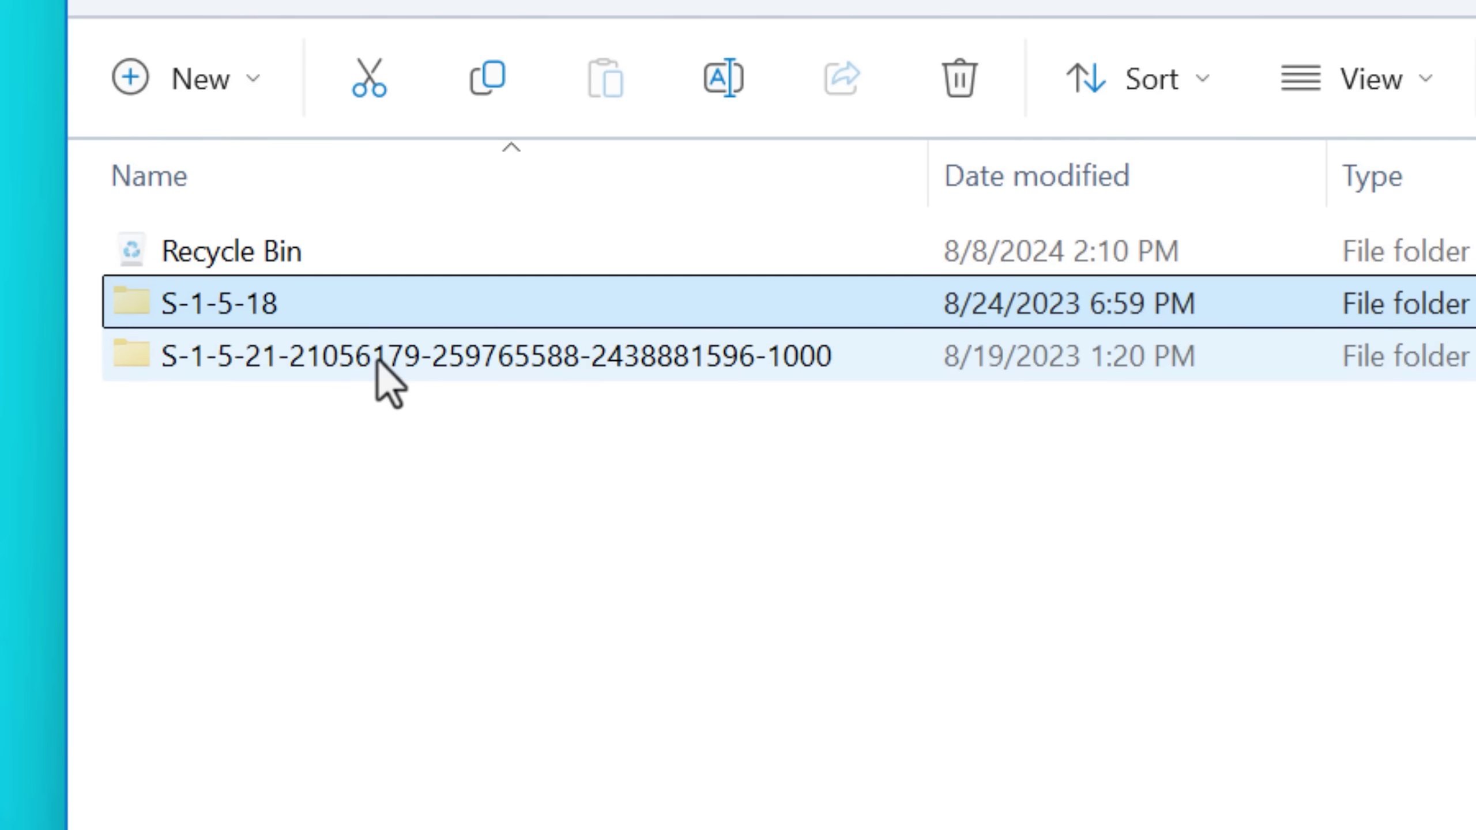
pyautogui.click(378, 361)
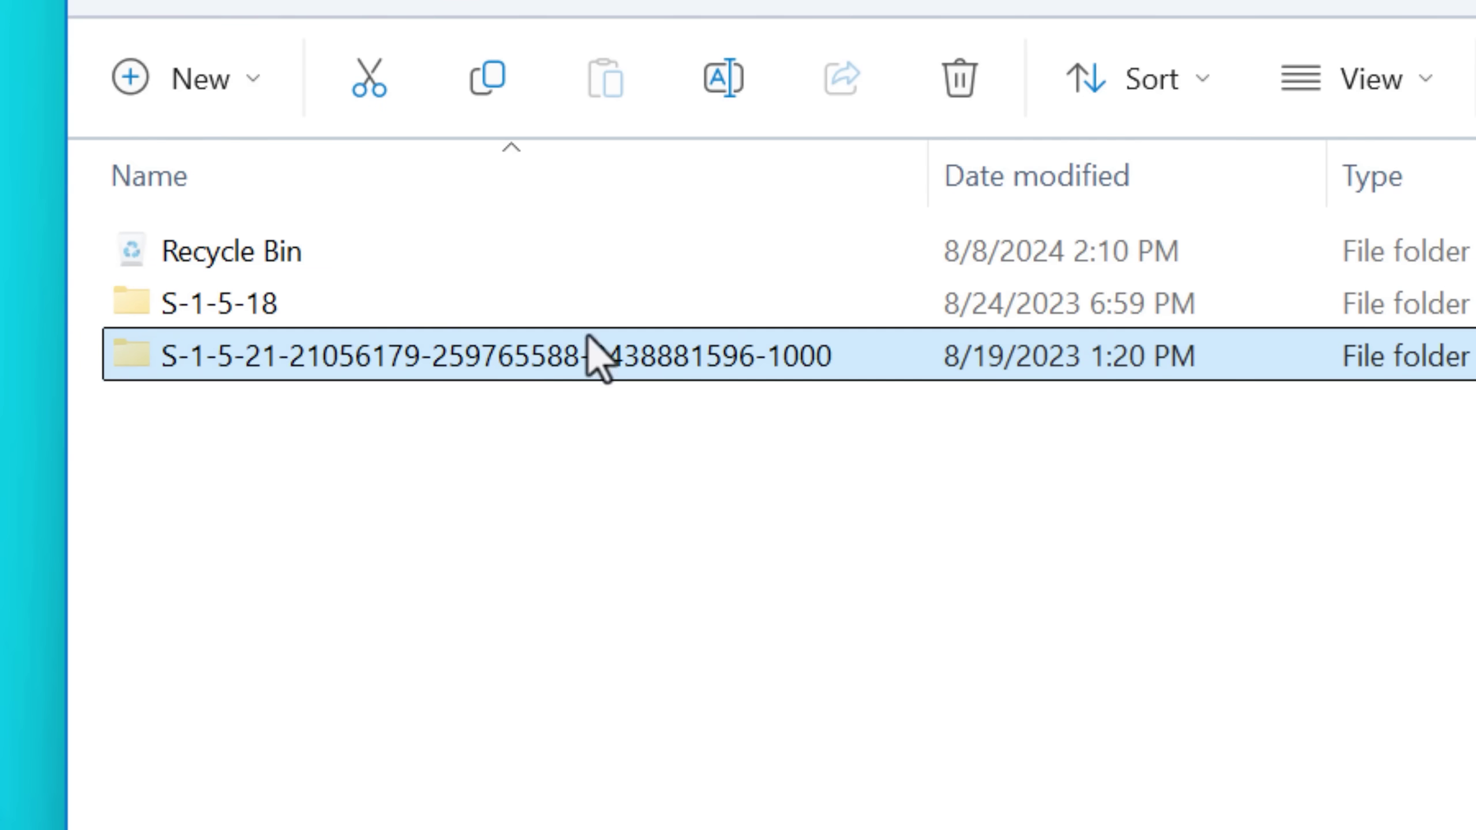
pyautogui.click(494, 311)
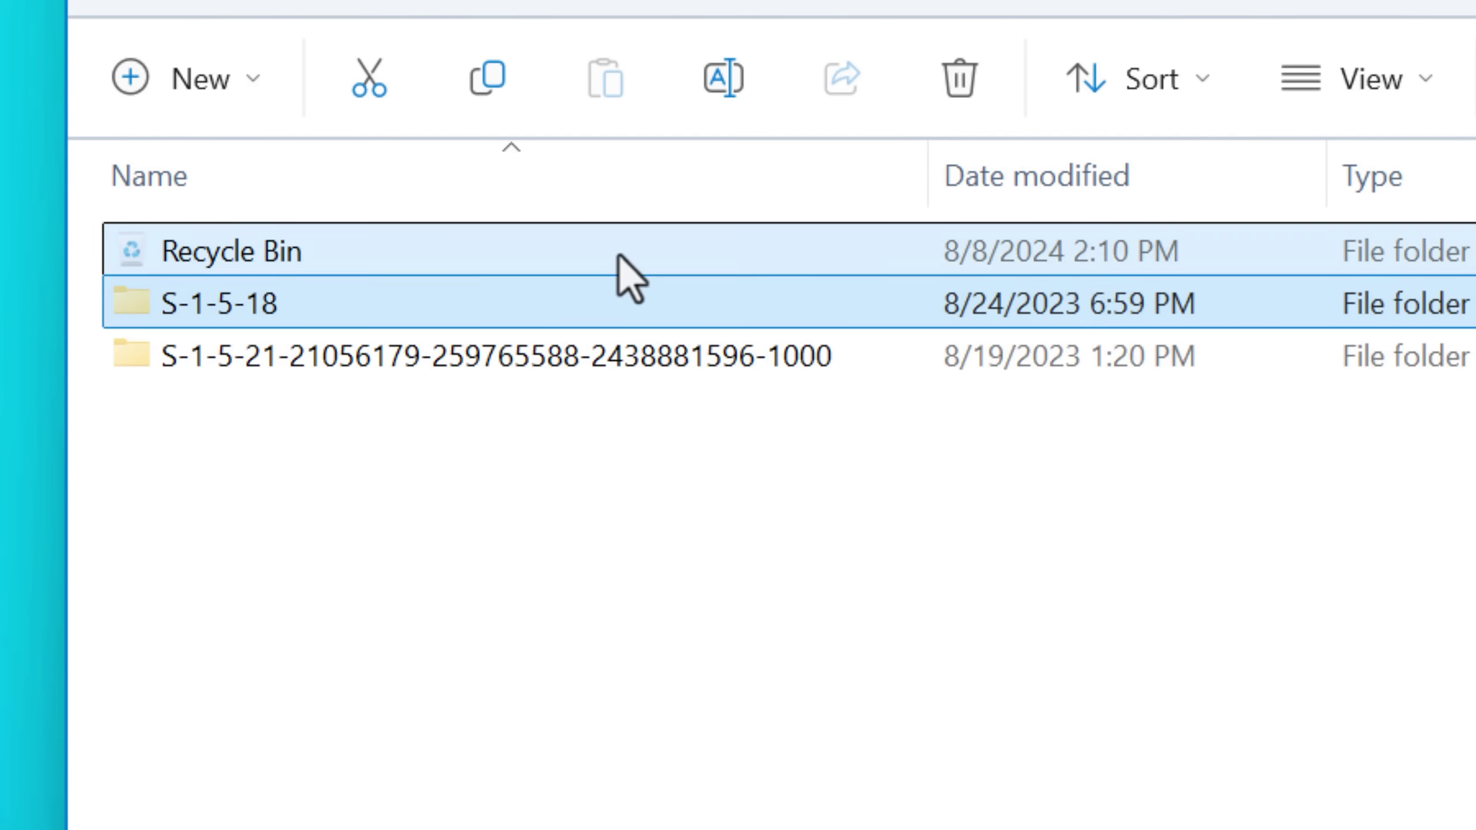
pyautogui.click(543, 357)
pyautogui.doubleClick(499, 305)
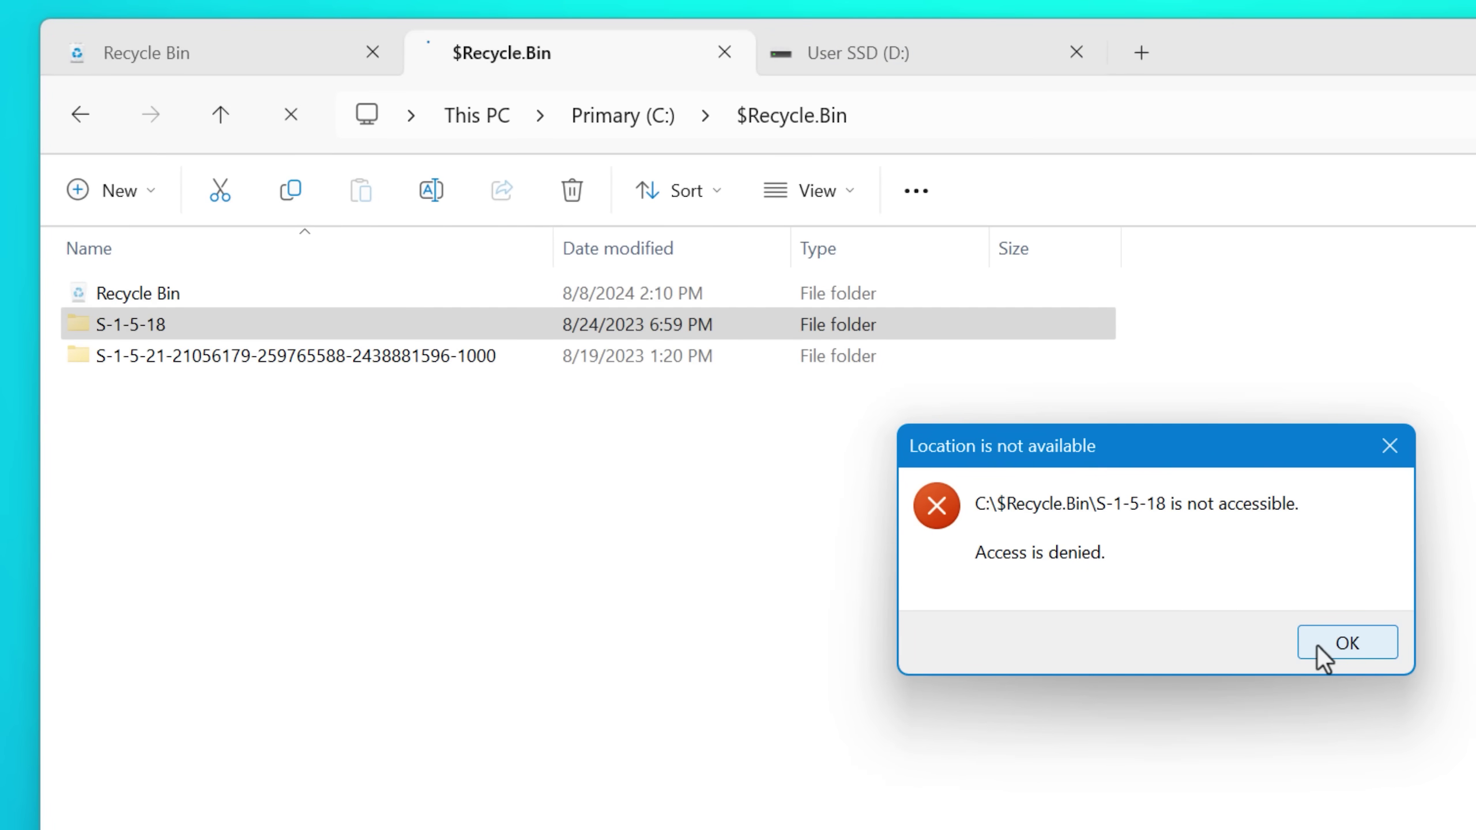
pyautogui.click(1347, 642)
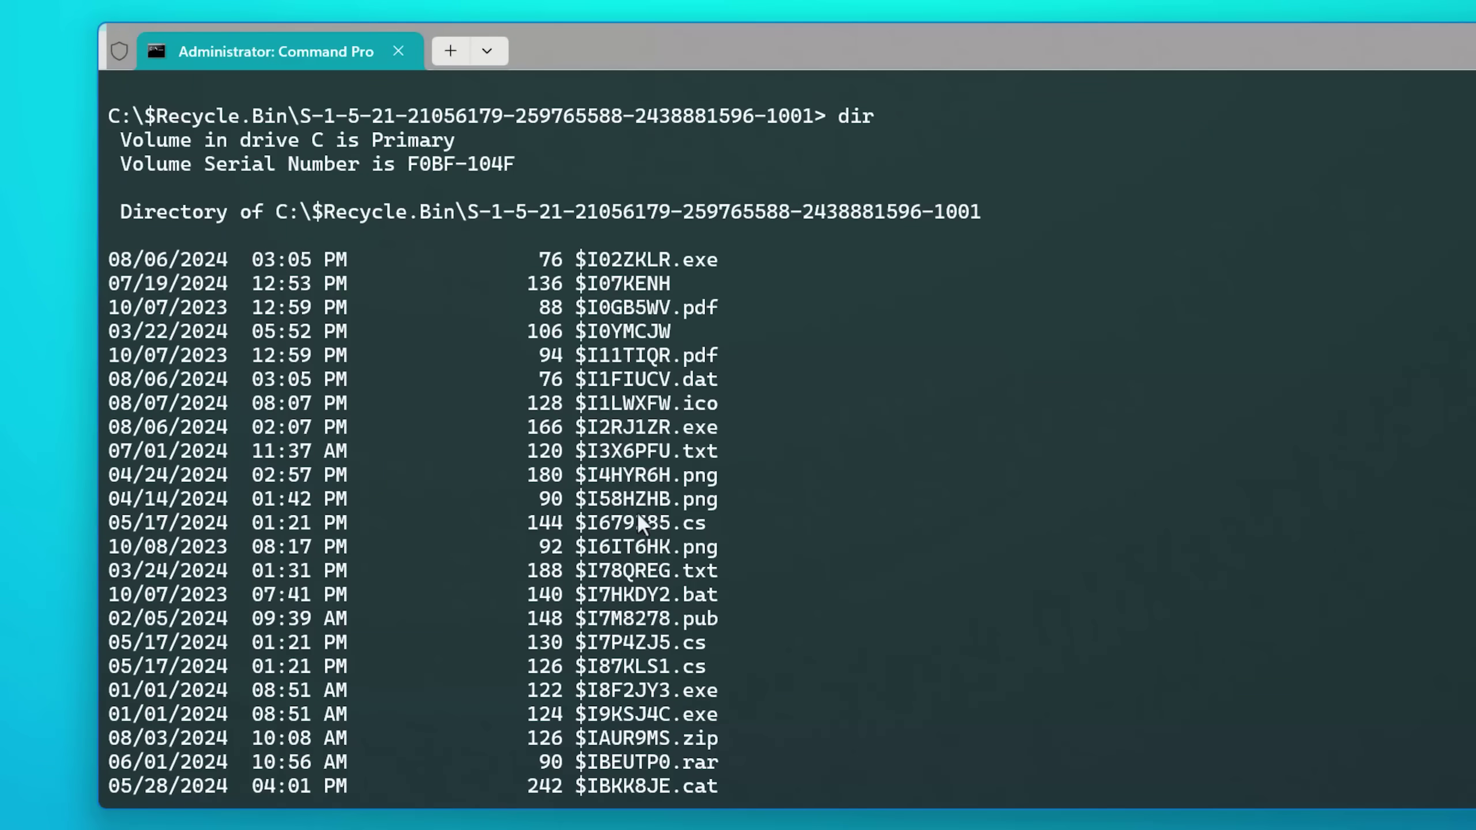
pyautogui.scroll(-7, 763, 351)
pyautogui.scroll(-8, 794, 564)
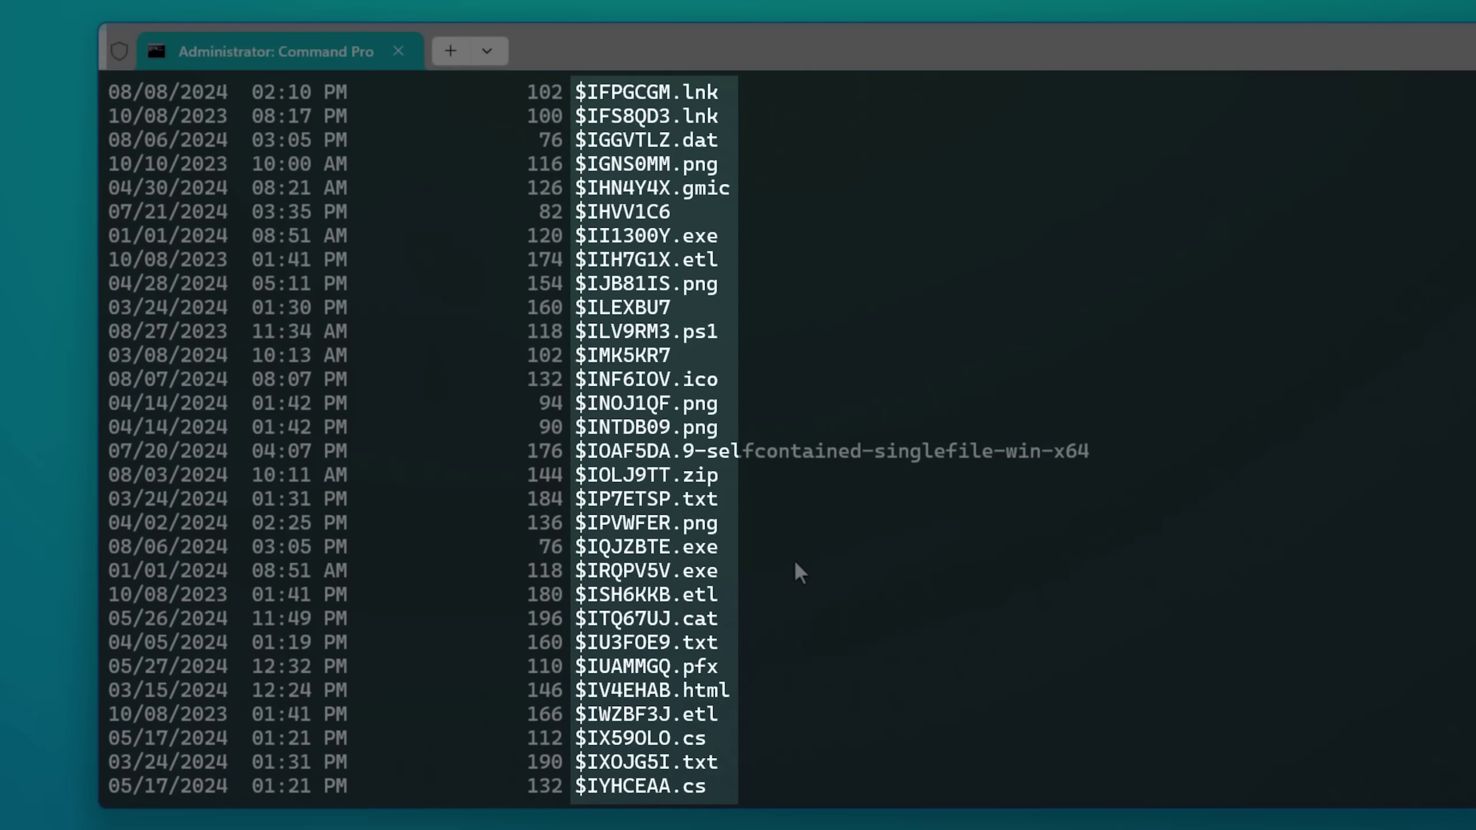
pyautogui.scroll(-3, 794, 559)
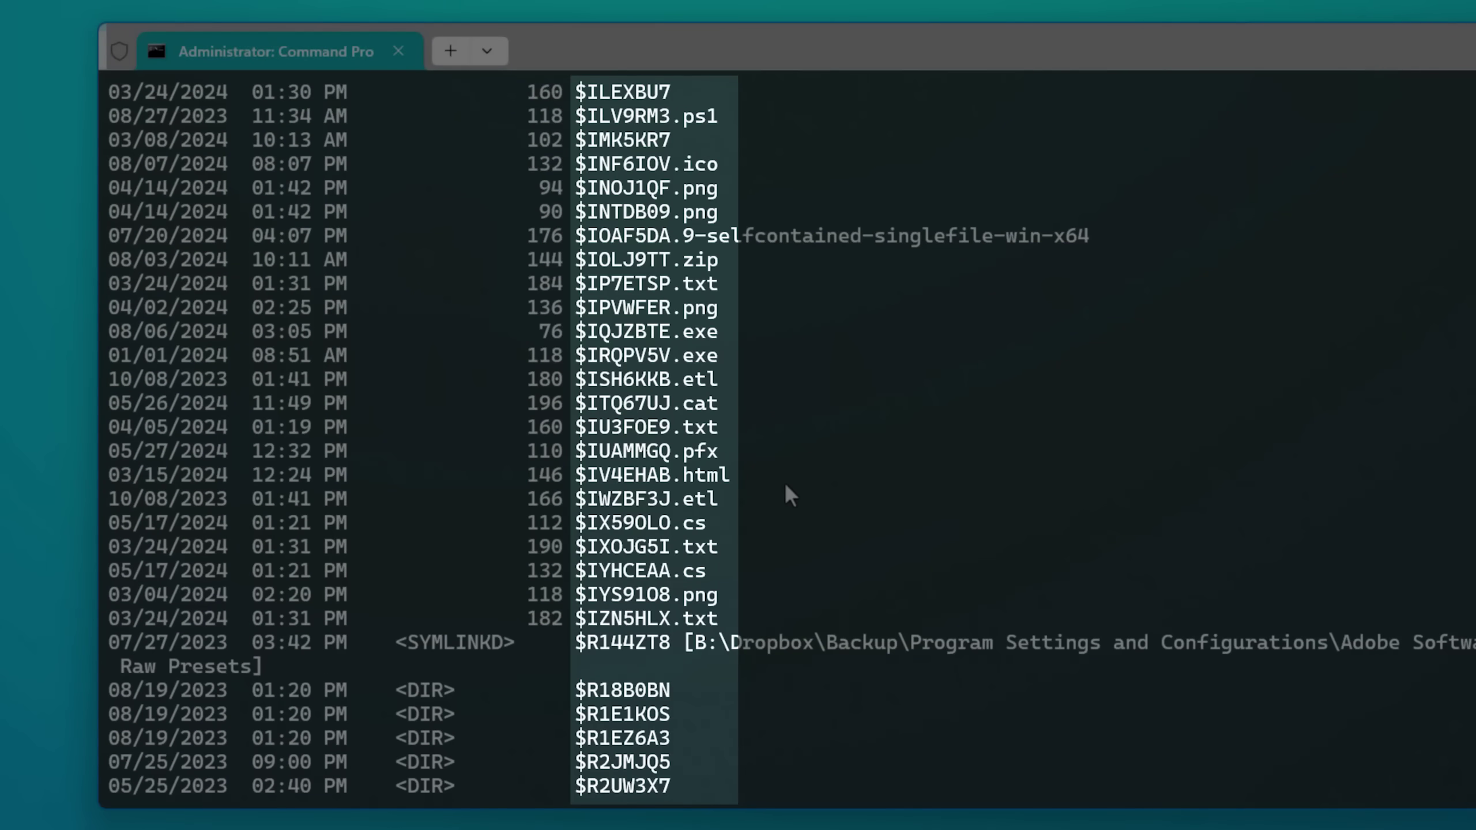
pyautogui.scroll(-3, 786, 489)
pyautogui.scroll(-2, 786, 489)
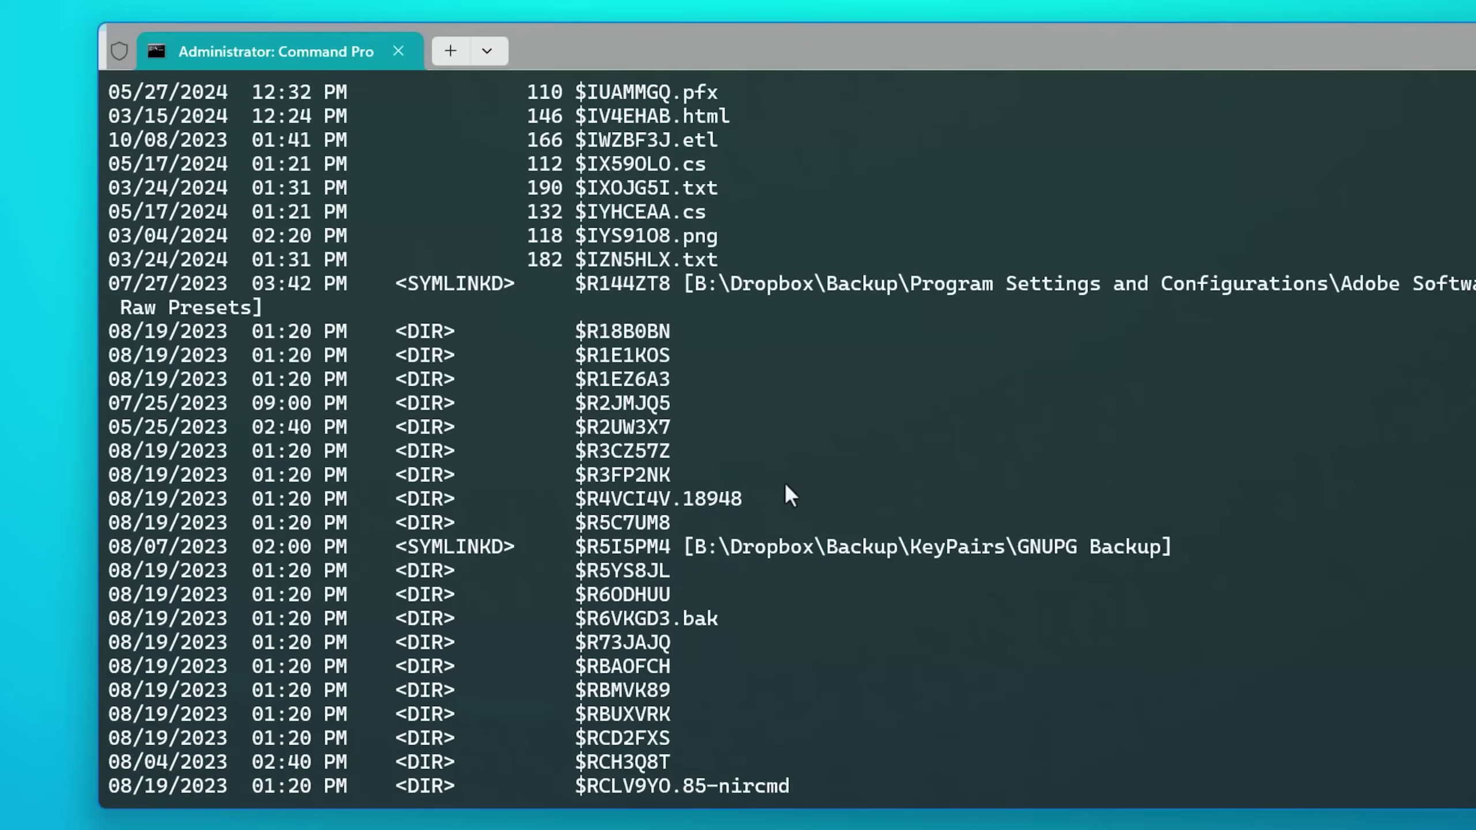
pyautogui.scroll(15, 787, 477)
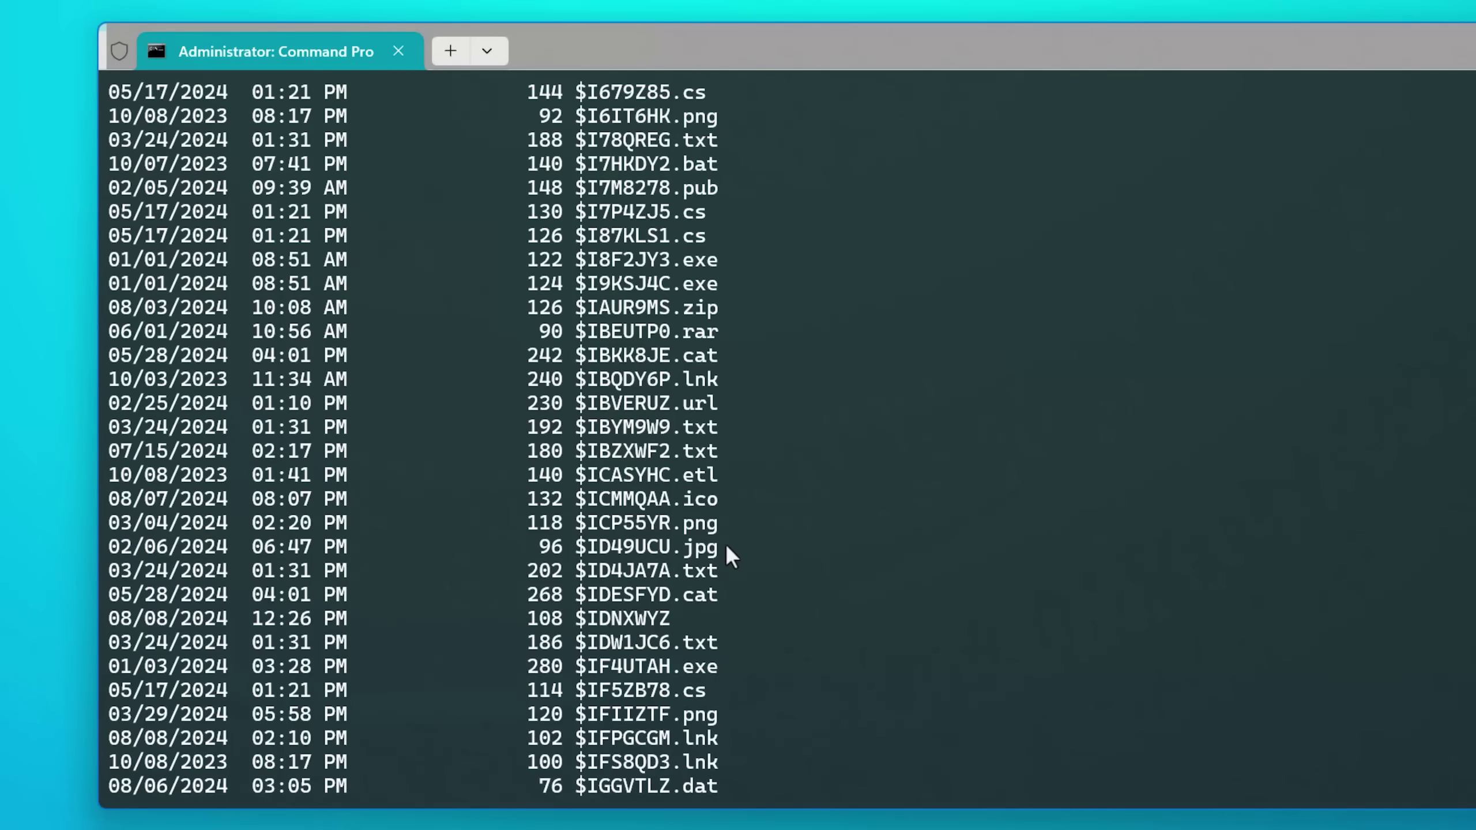
pyautogui.scroll(-17, 782, 546)
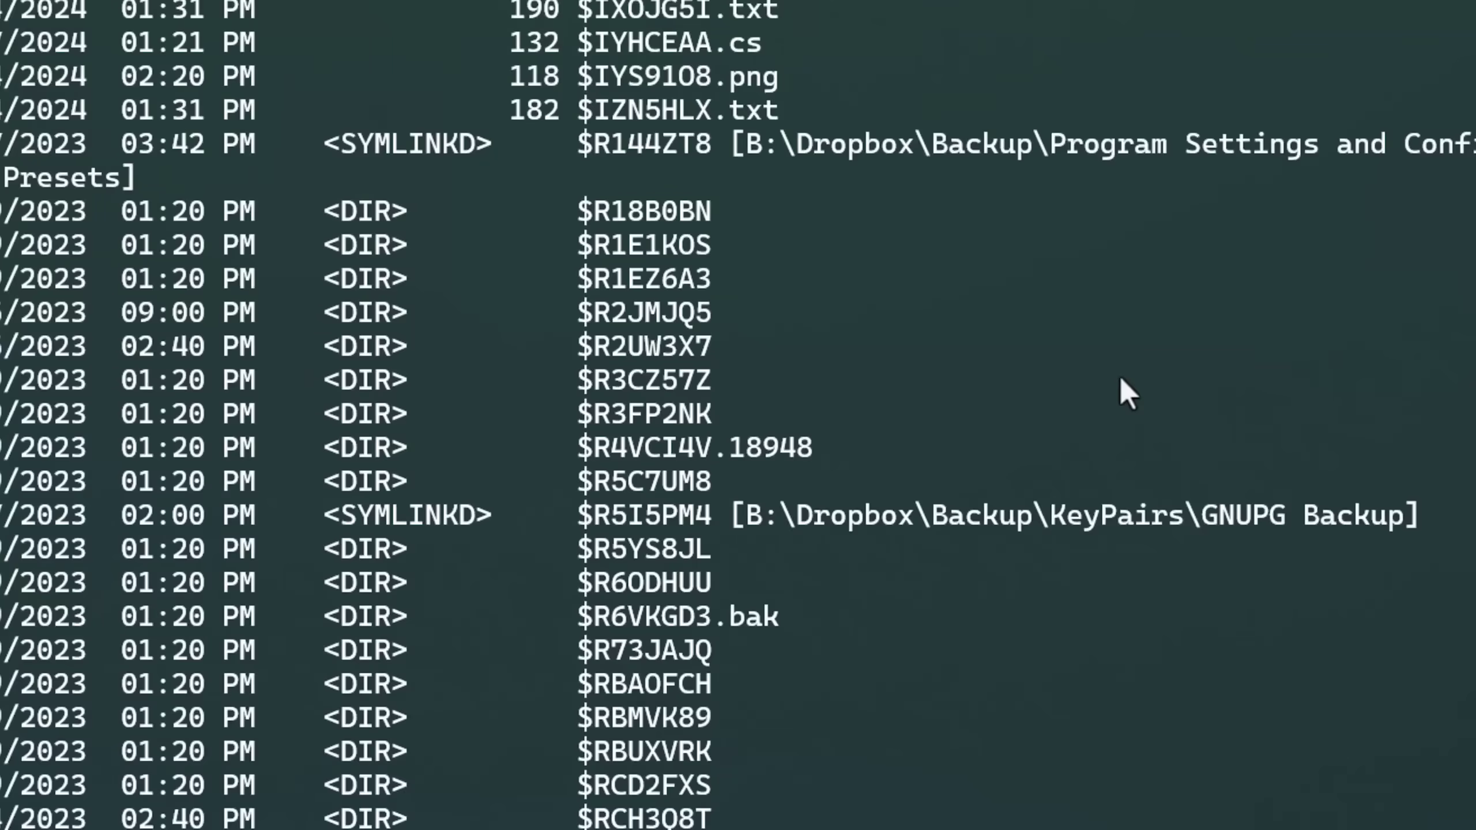
pyautogui.moveTo(542, 71); pyautogui.dragTo(889, 52)
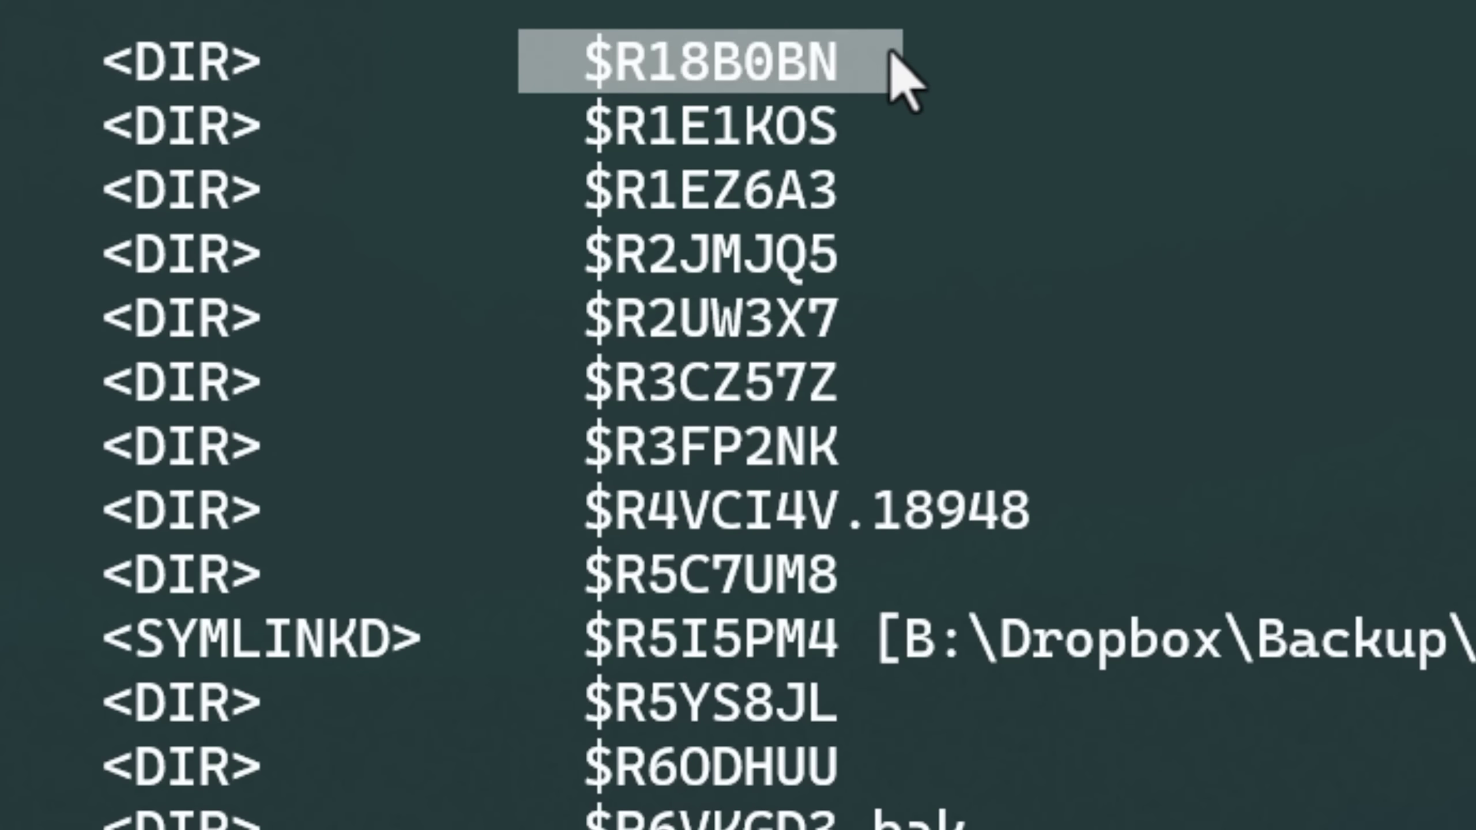
pyautogui.moveTo(529, 138); pyautogui.dragTo(942, 141)
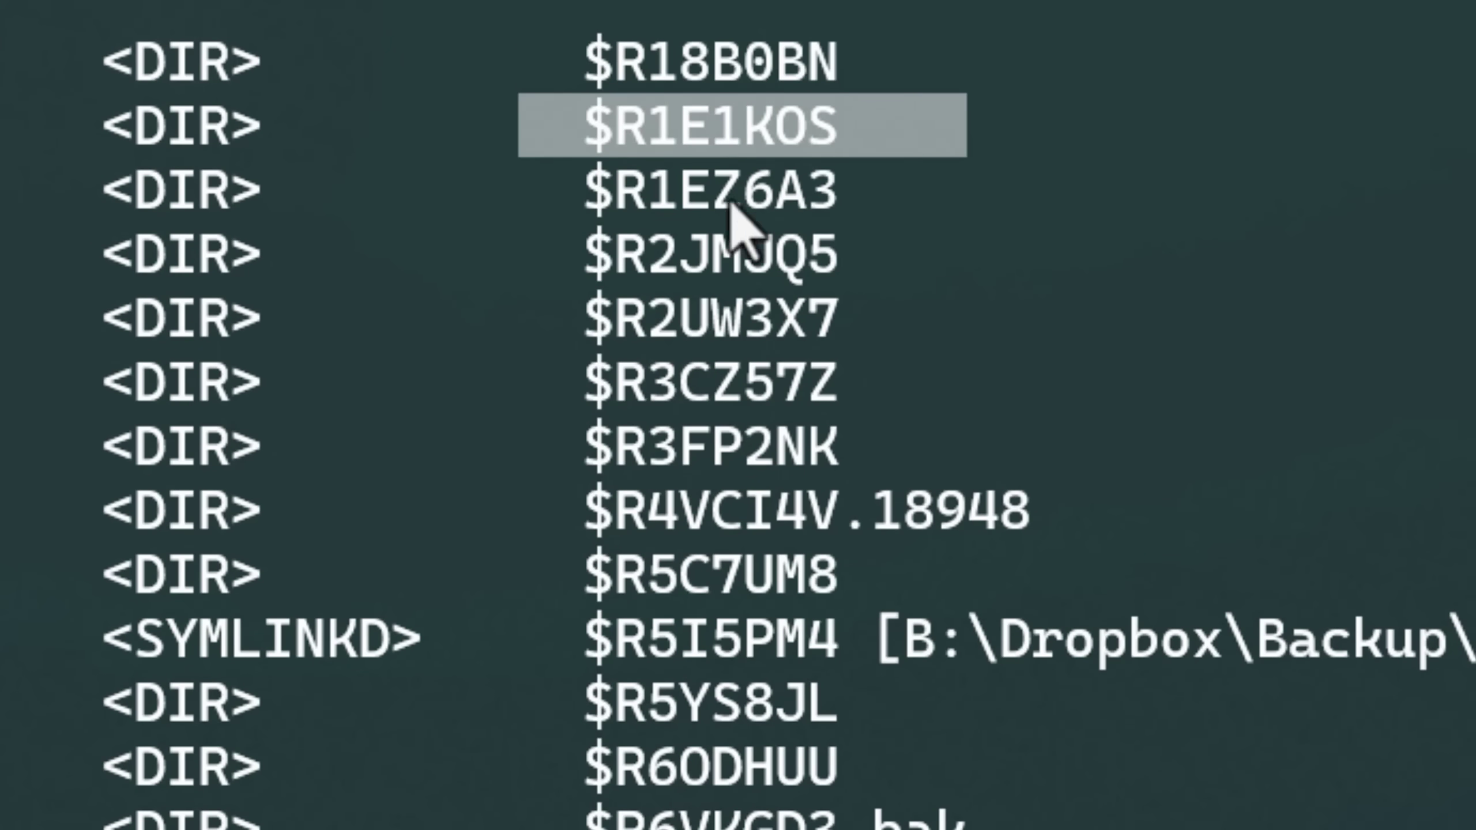
pyautogui.moveTo(526, 222); pyautogui.dragTo(933, 228)
pyautogui.moveTo(522, 335); pyautogui.dragTo(890, 314)
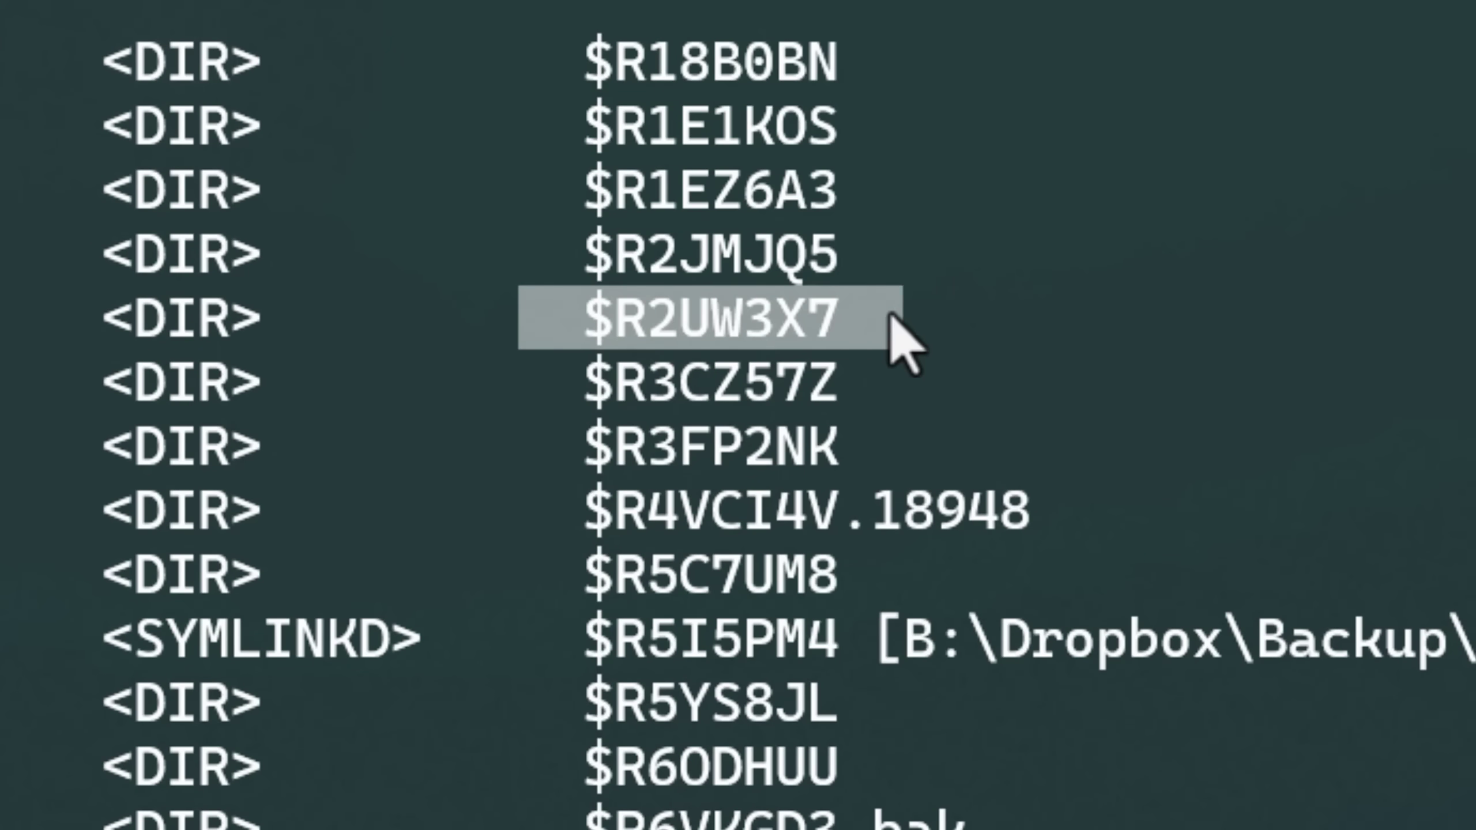
pyautogui.click(943, 323)
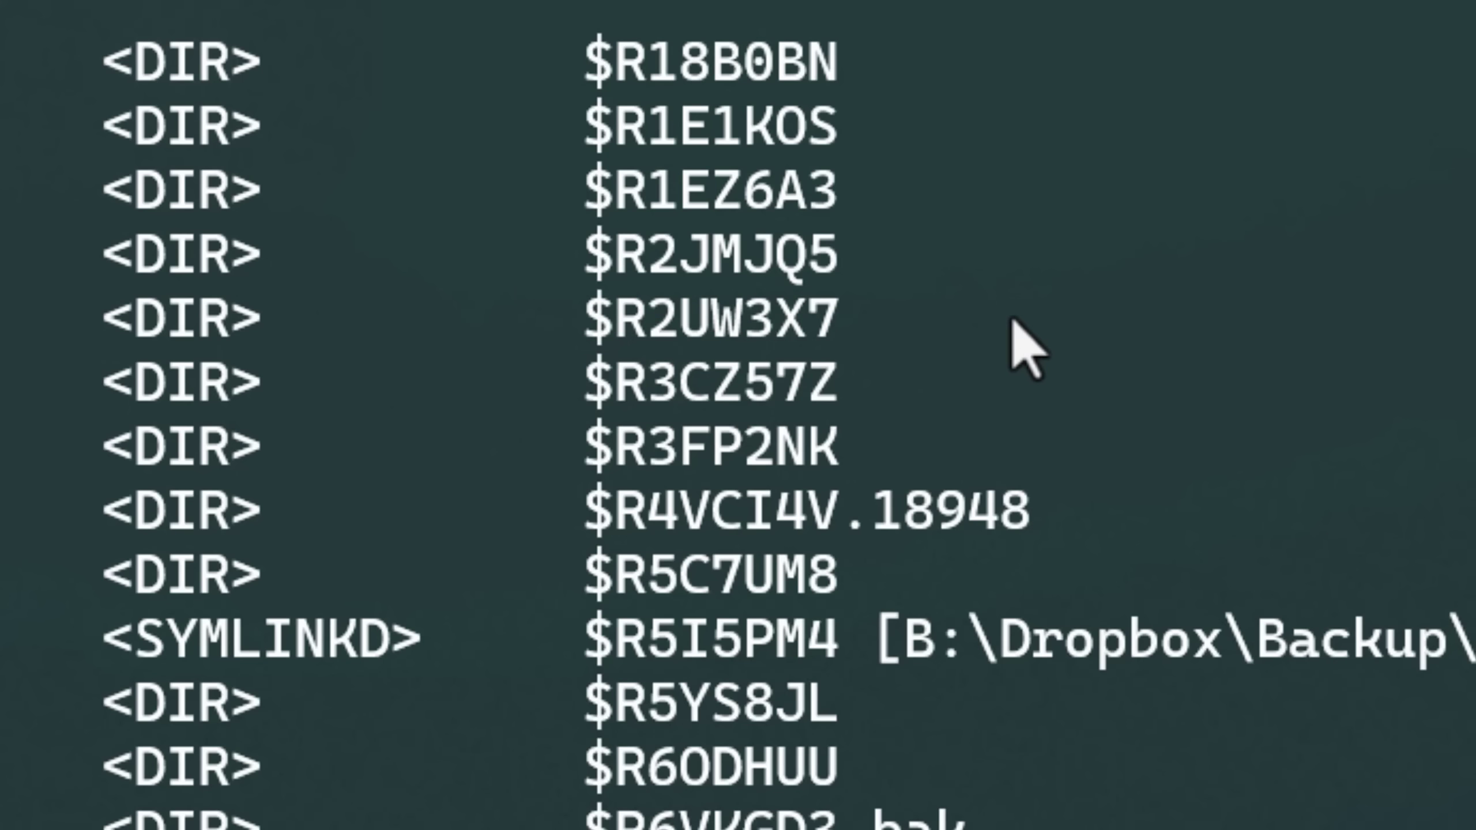
pyautogui.scroll(10, 1014, 326)
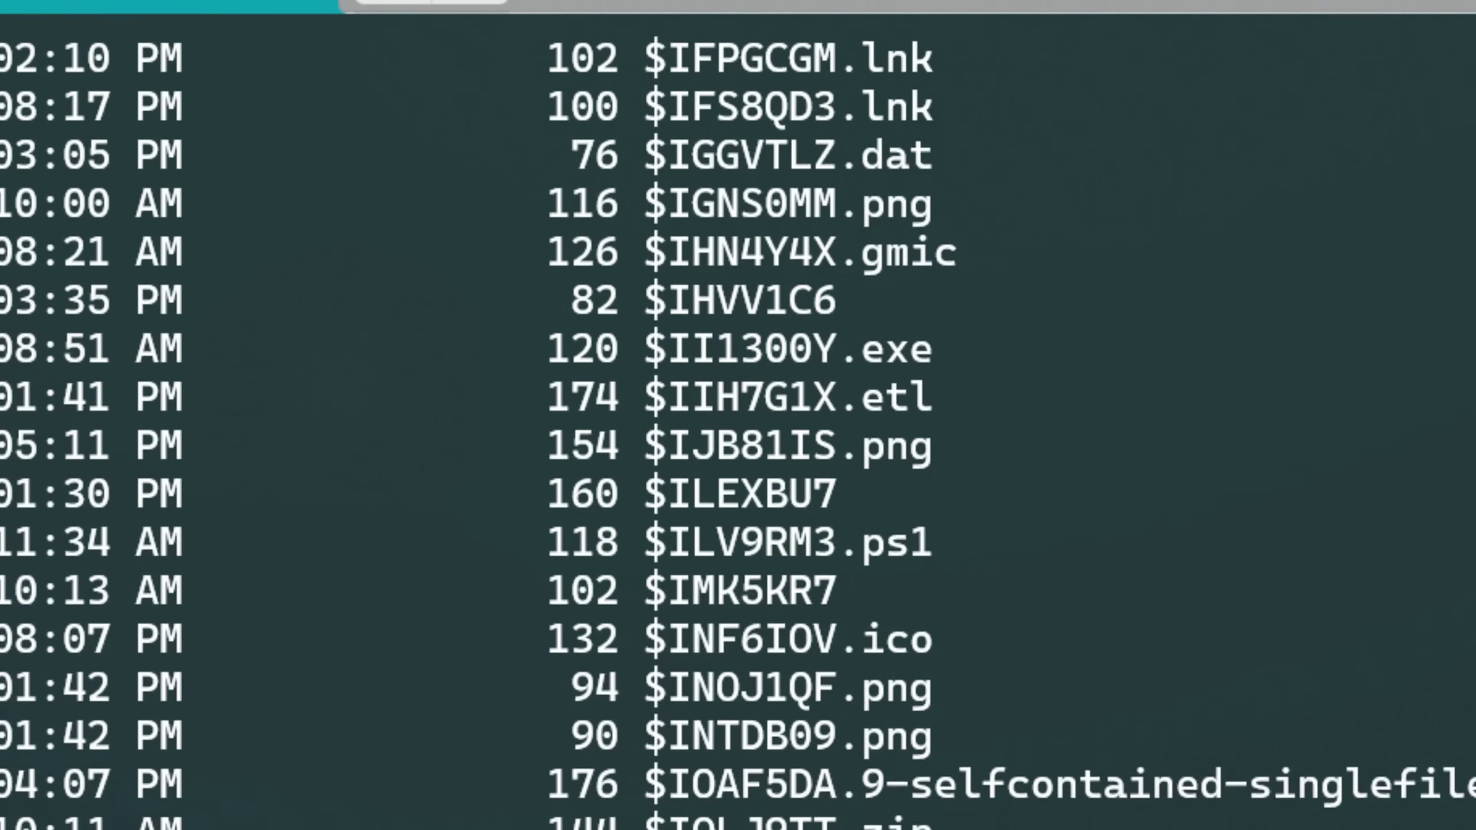
pyautogui.scroll(2, 826, 605)
pyautogui.moveTo(476, 510); pyautogui.dragTo(1059, 522)
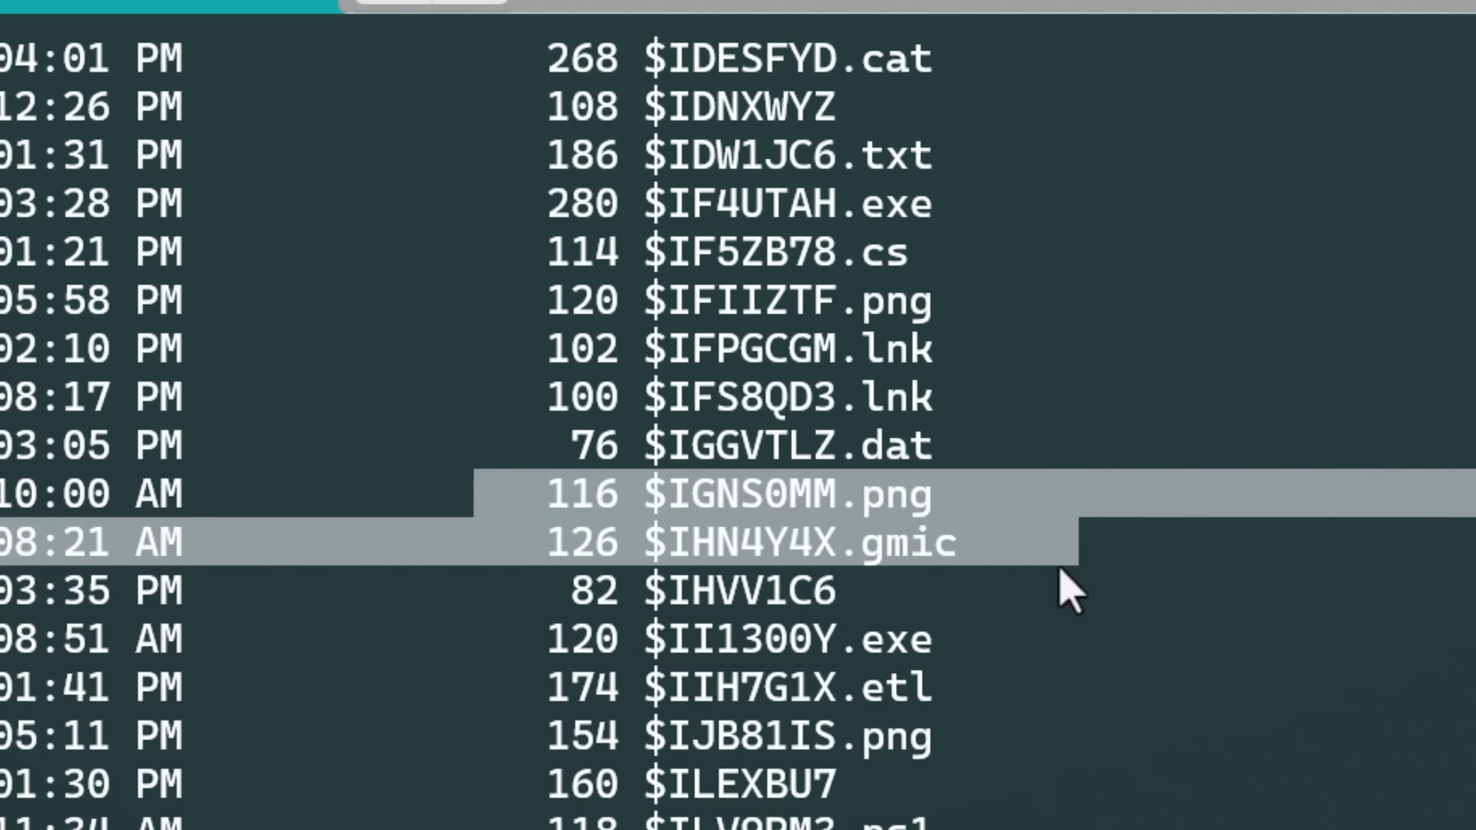
pyautogui.click(1061, 626)
pyautogui.moveTo(453, 688); pyautogui.dragTo(1084, 696)
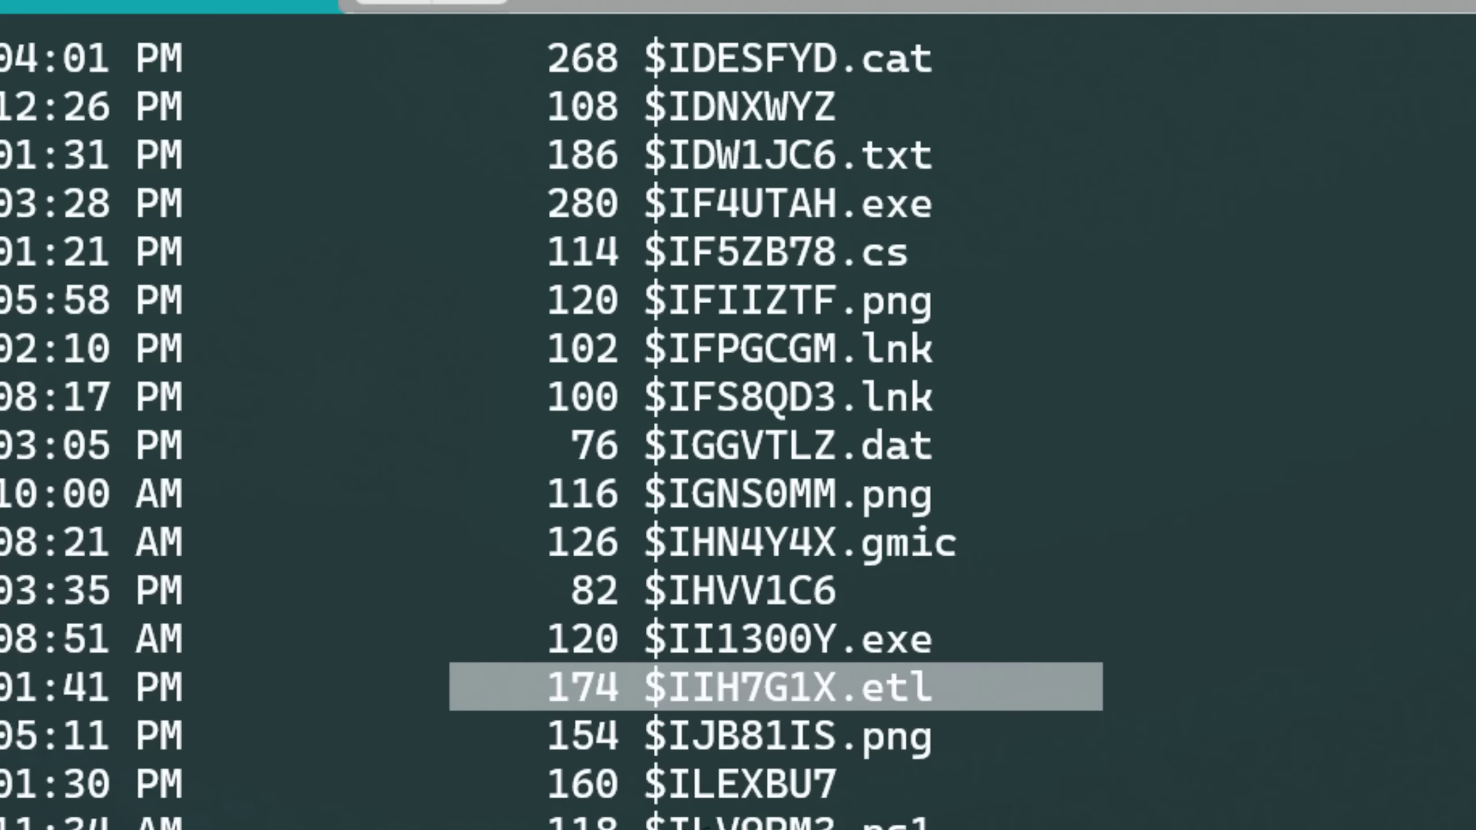
pyautogui.click(655, 820)
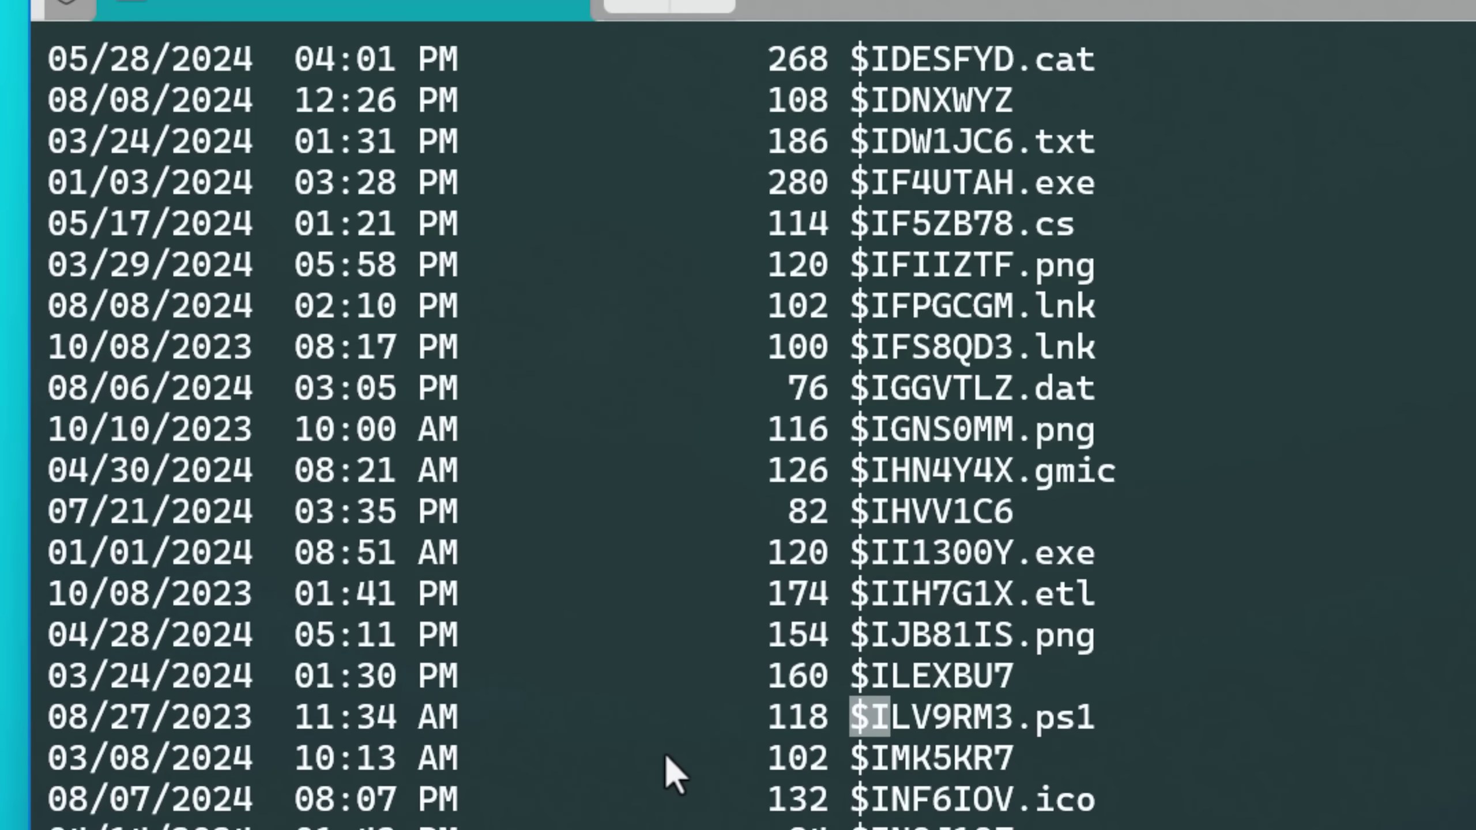
pyautogui.moveTo(664, 755); pyautogui.dragTo(1205, 782)
pyautogui.click(1206, 782)
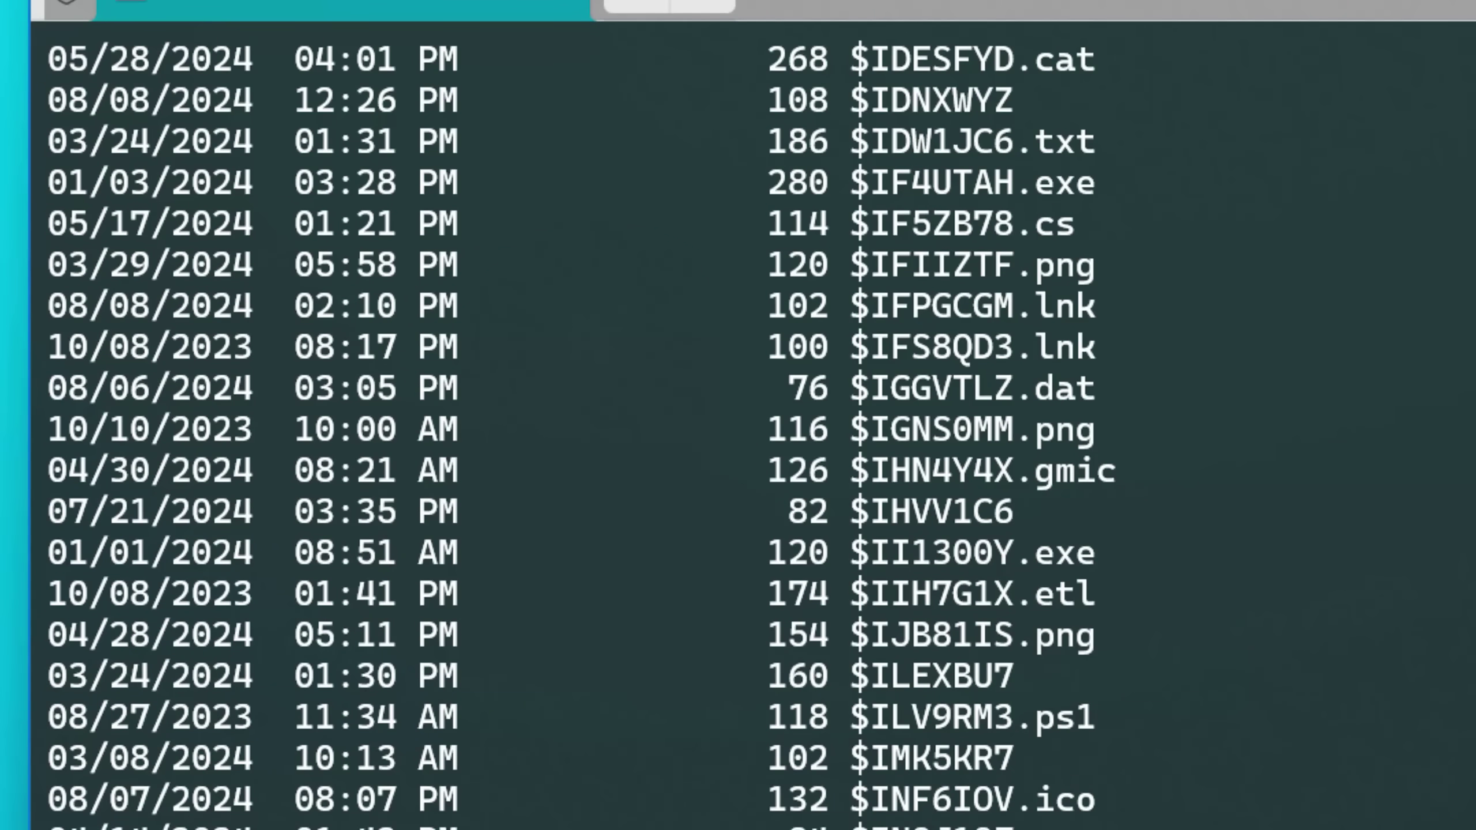
pyautogui.scroll(6, 1205, 809)
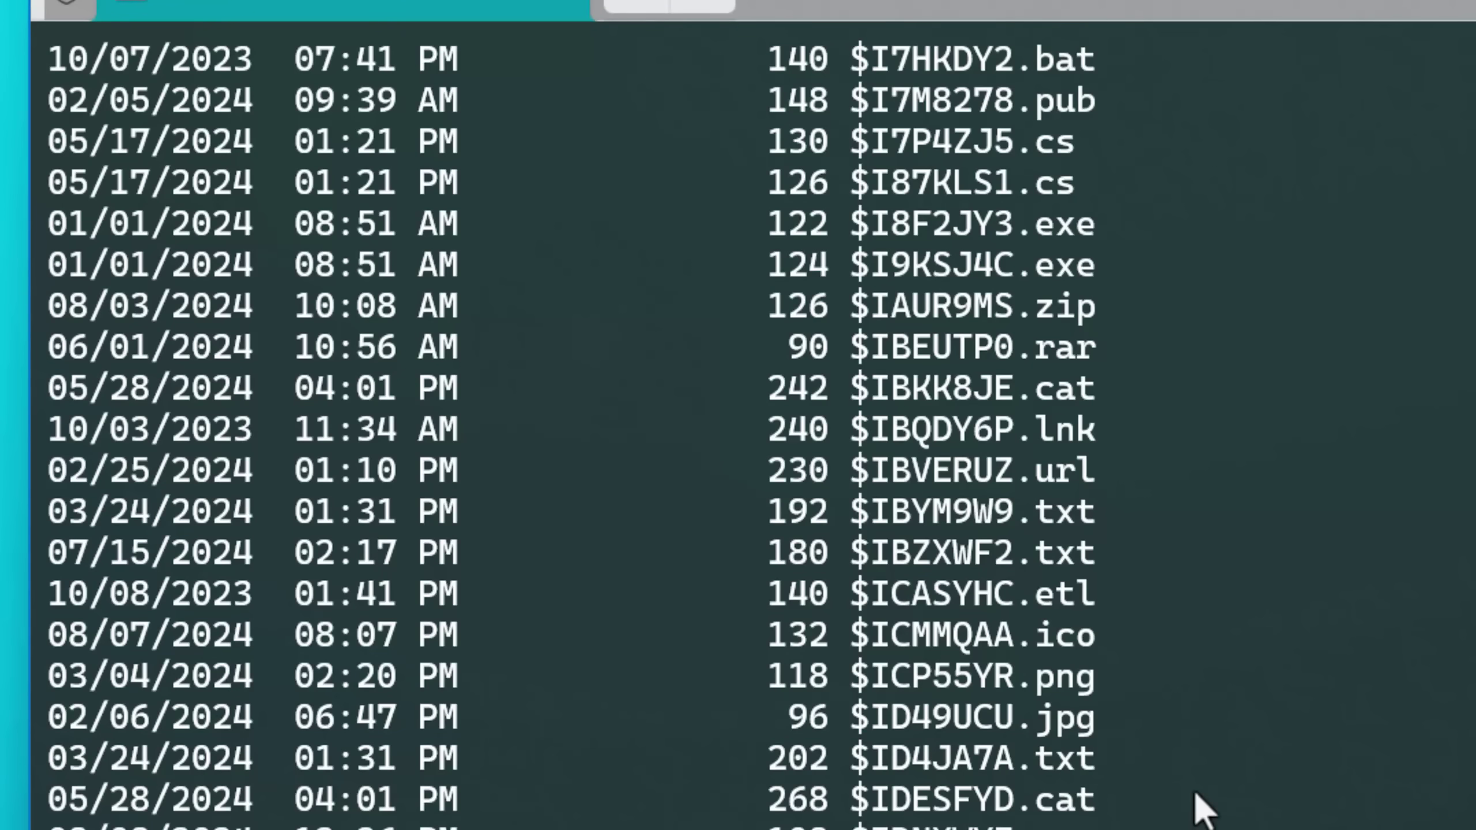
pyautogui.scroll(4, 1204, 809)
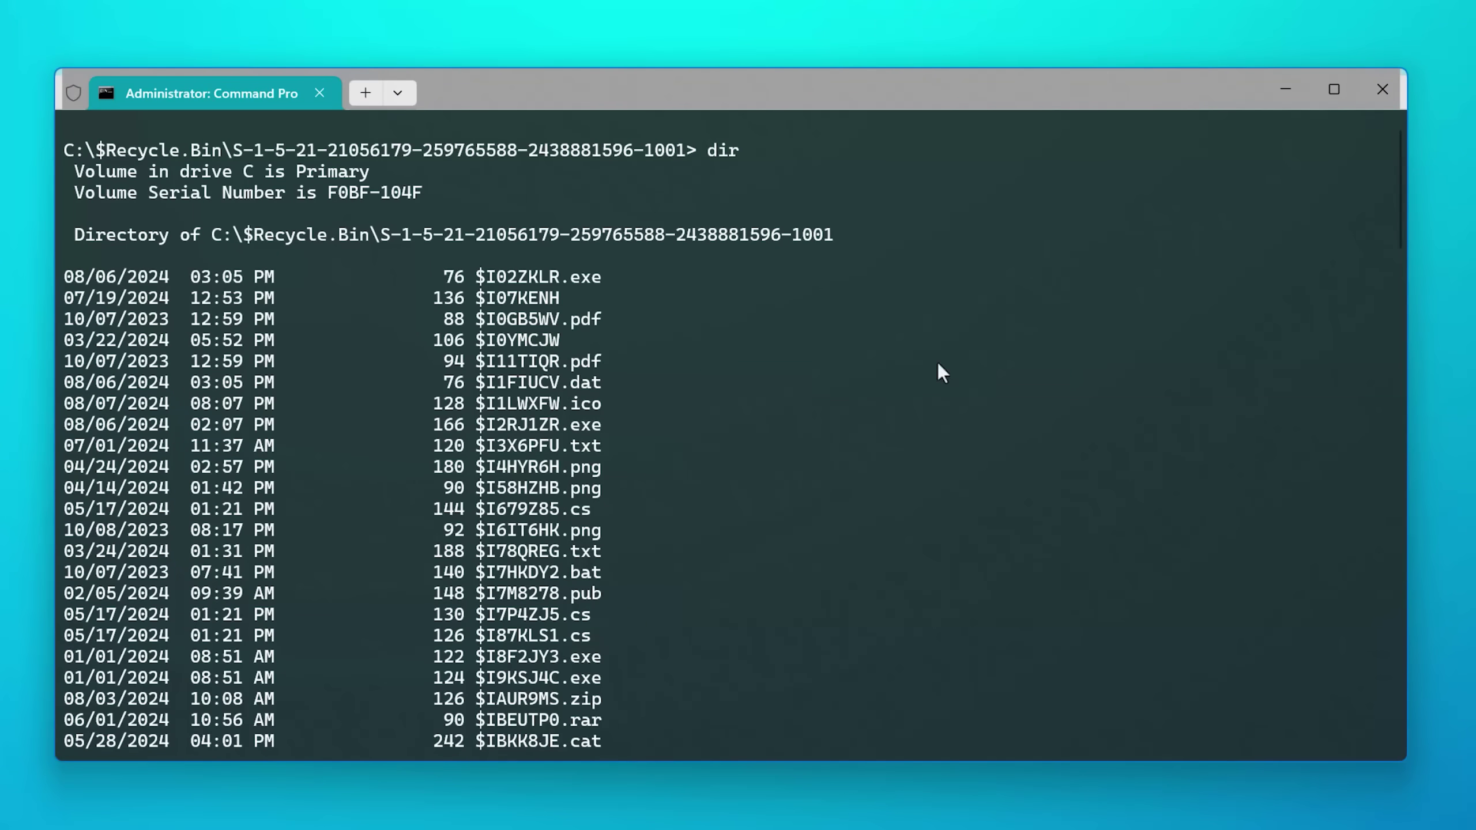
pyautogui.moveTo(1397, 218)
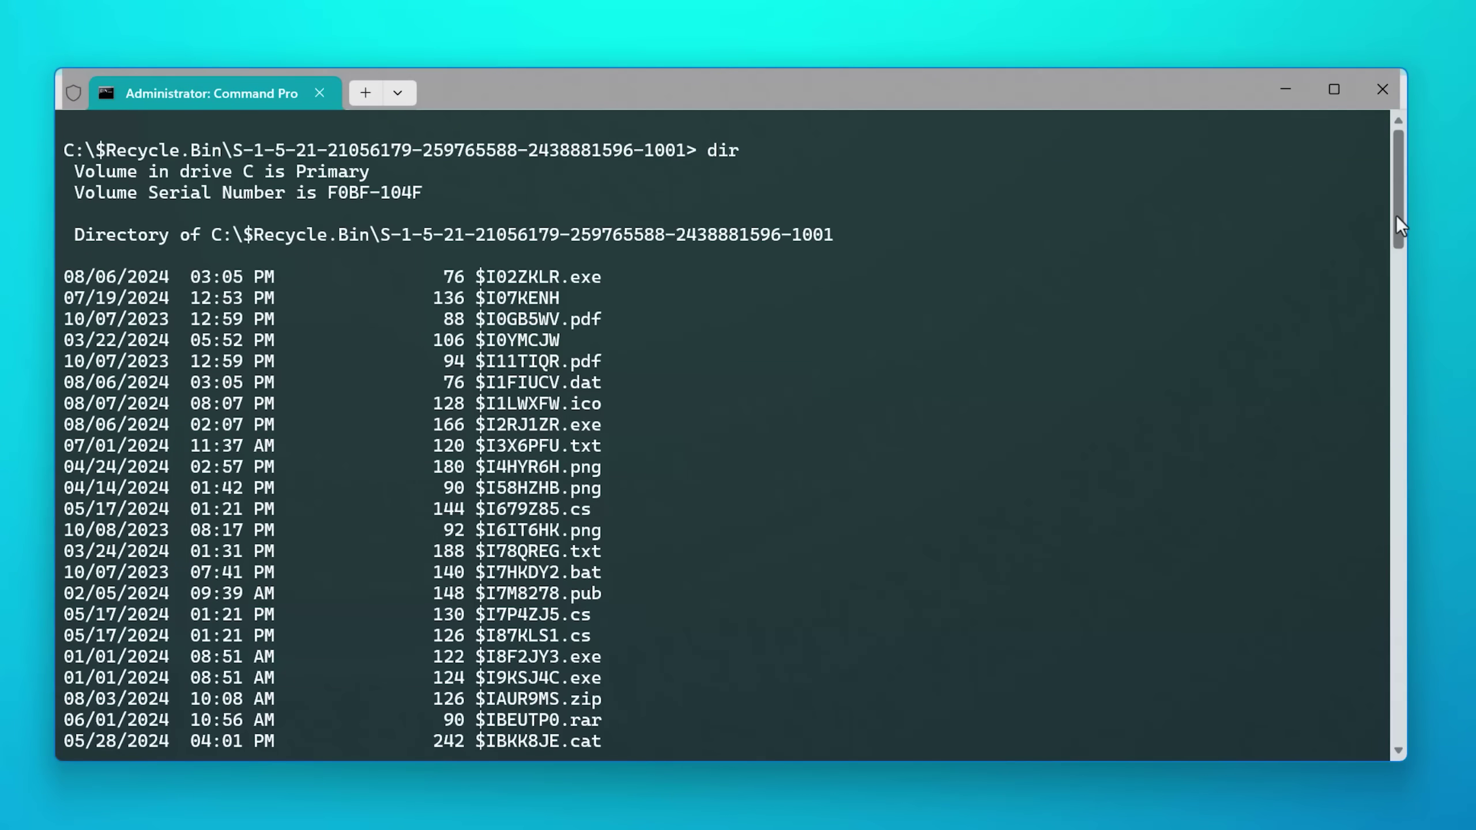
pyautogui.moveTo(1398, 216); pyautogui.dragTo(1358, 409)
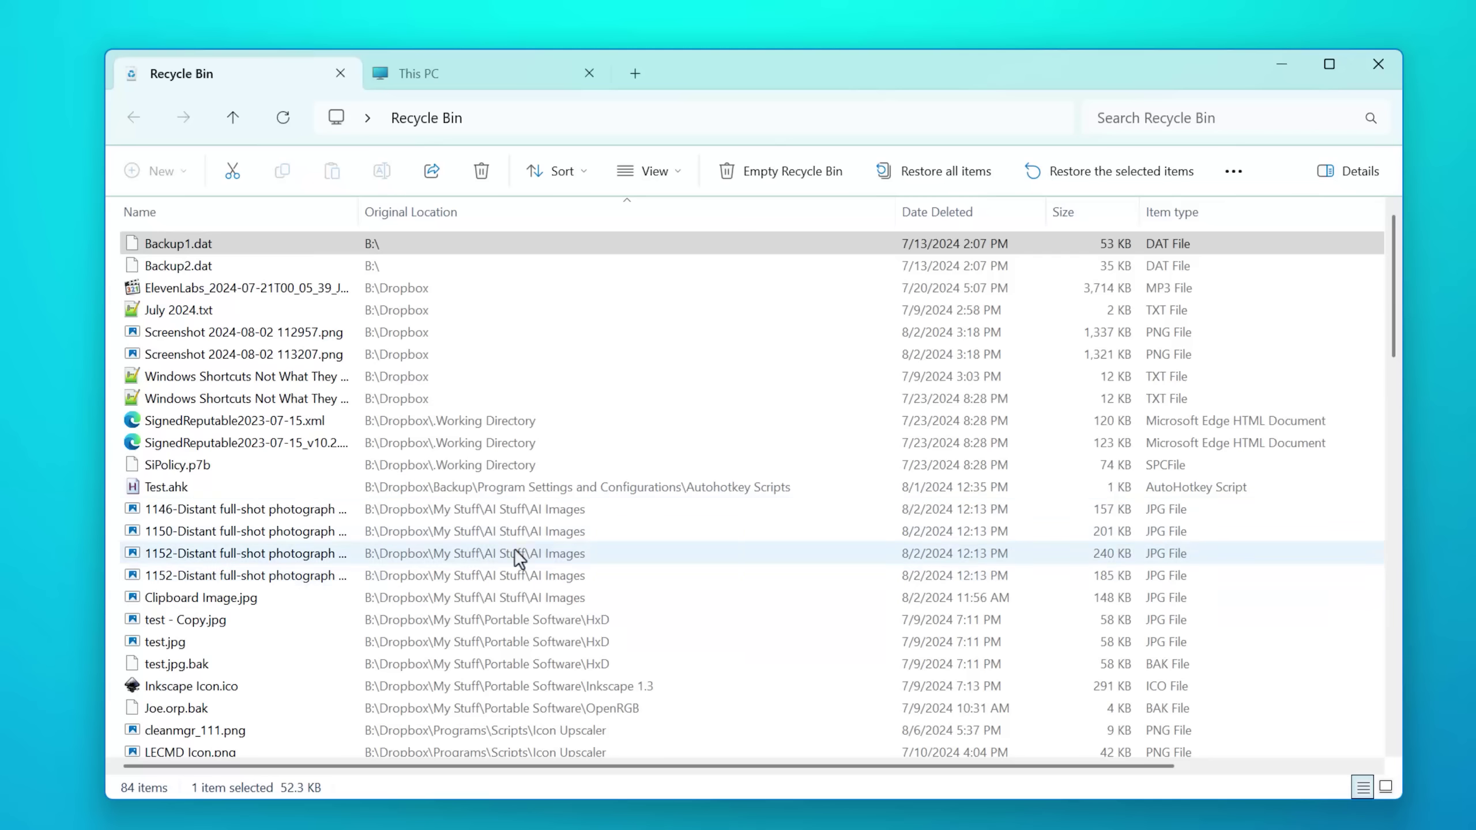
# Select each drive in This PC and check User SSD (D:) shows 450 GB free of 3.63 TB
pyautogui.click(467, 73)
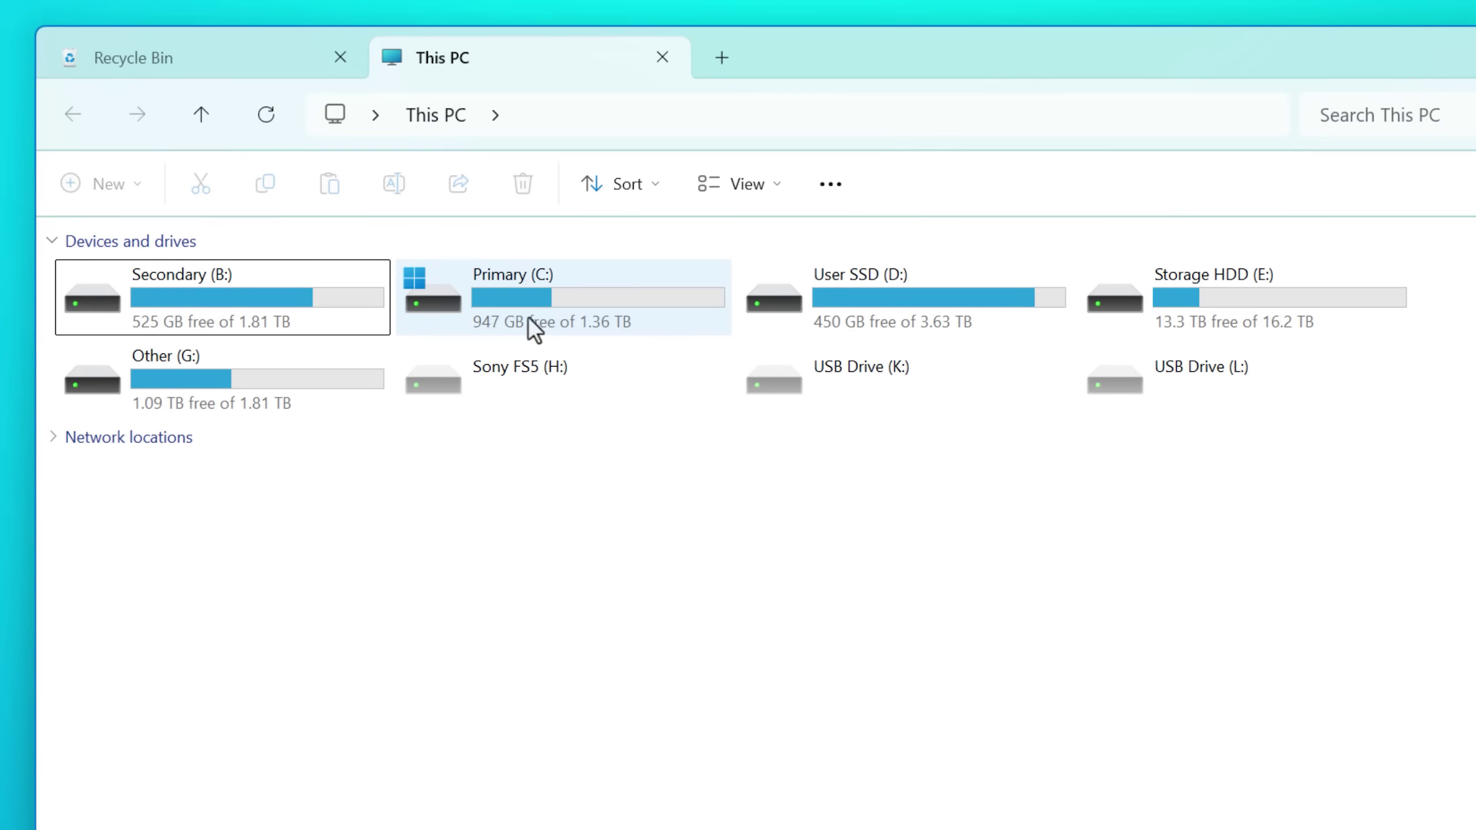
pyautogui.click(319, 307)
pyautogui.click(725, 298)
pyautogui.click(1156, 292)
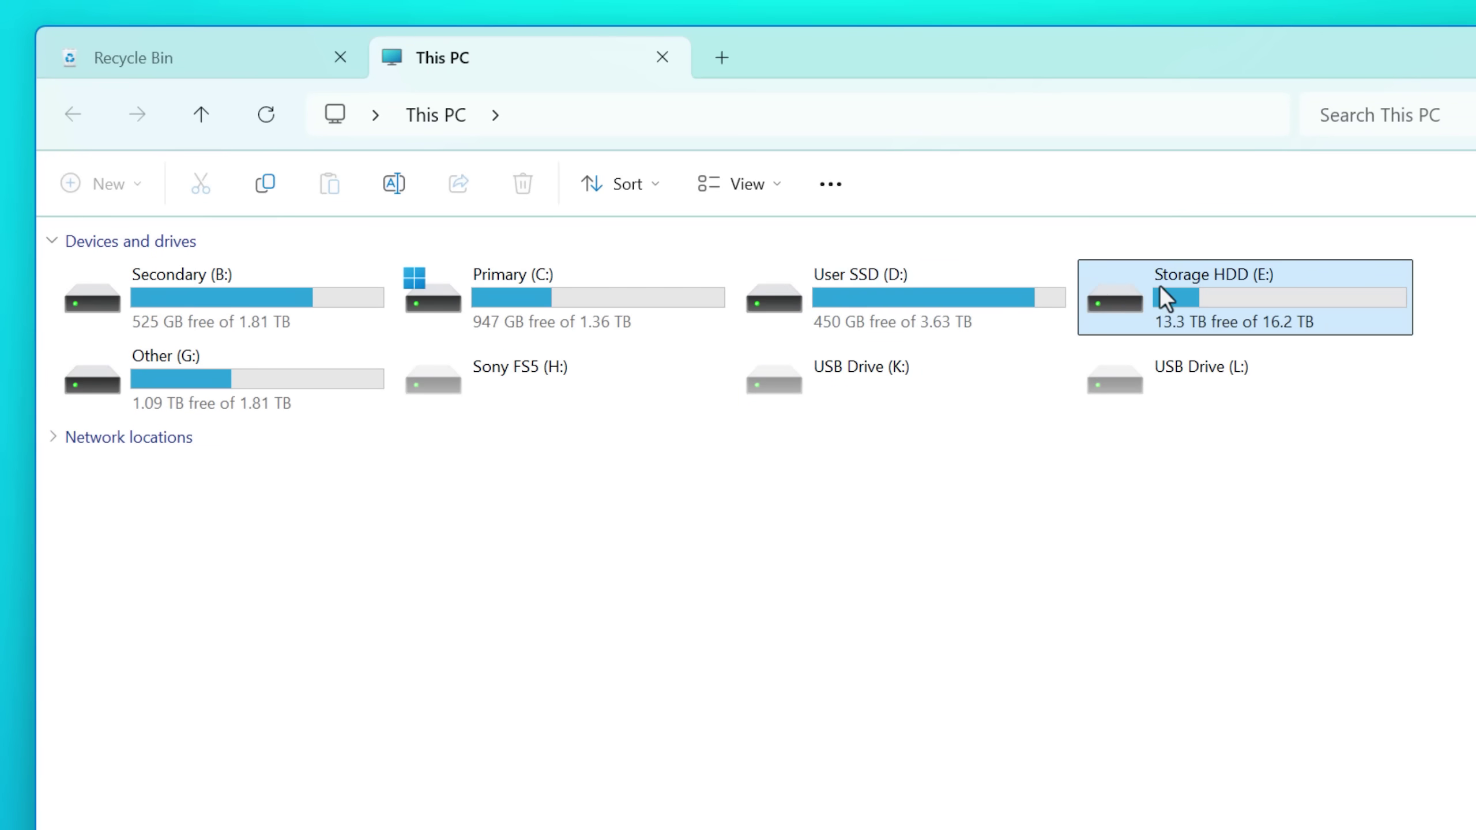
pyautogui.click(312, 398)
pyautogui.click(930, 325)
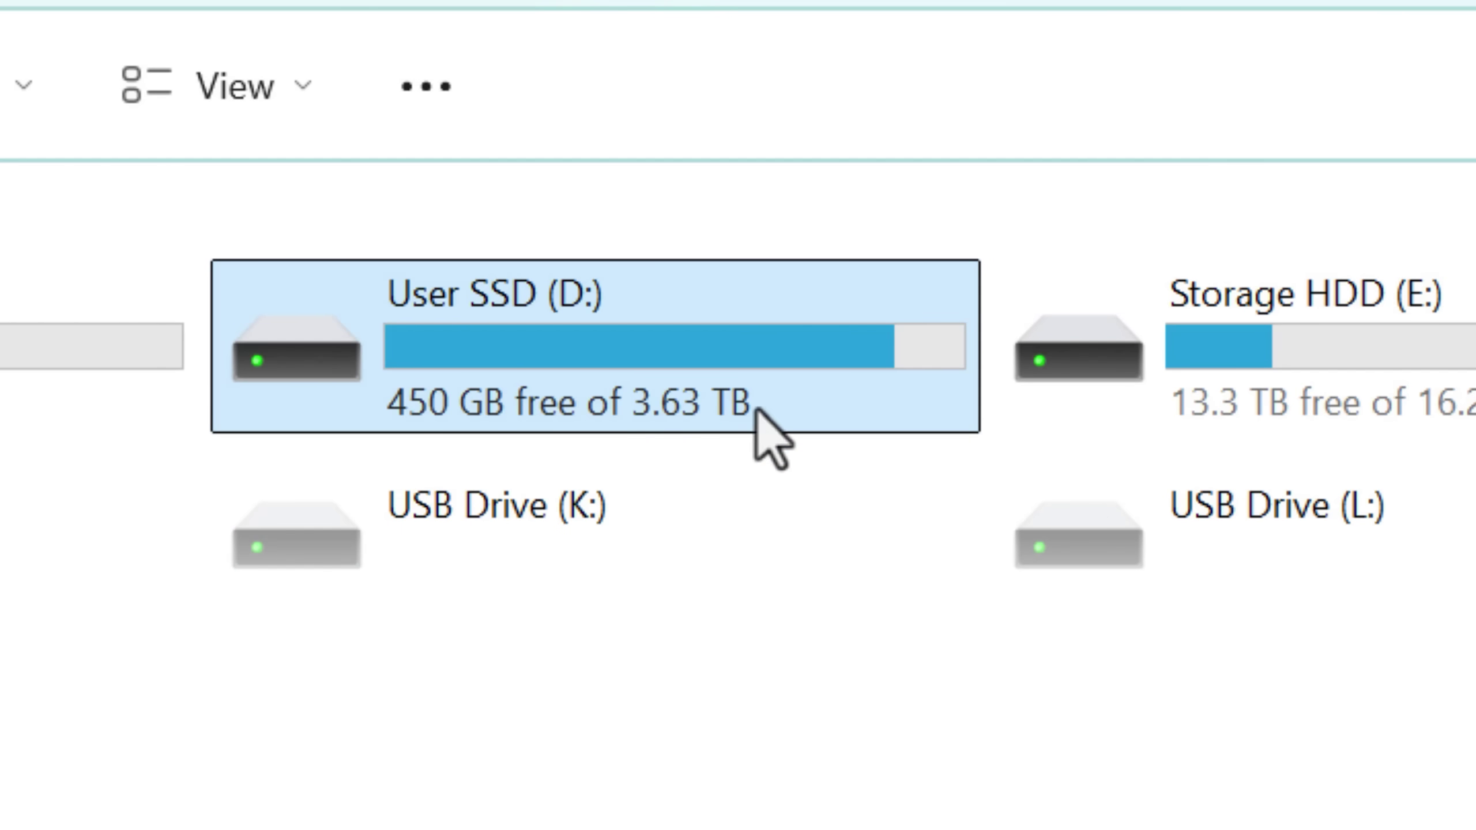
pyautogui.moveTo(880, 403)
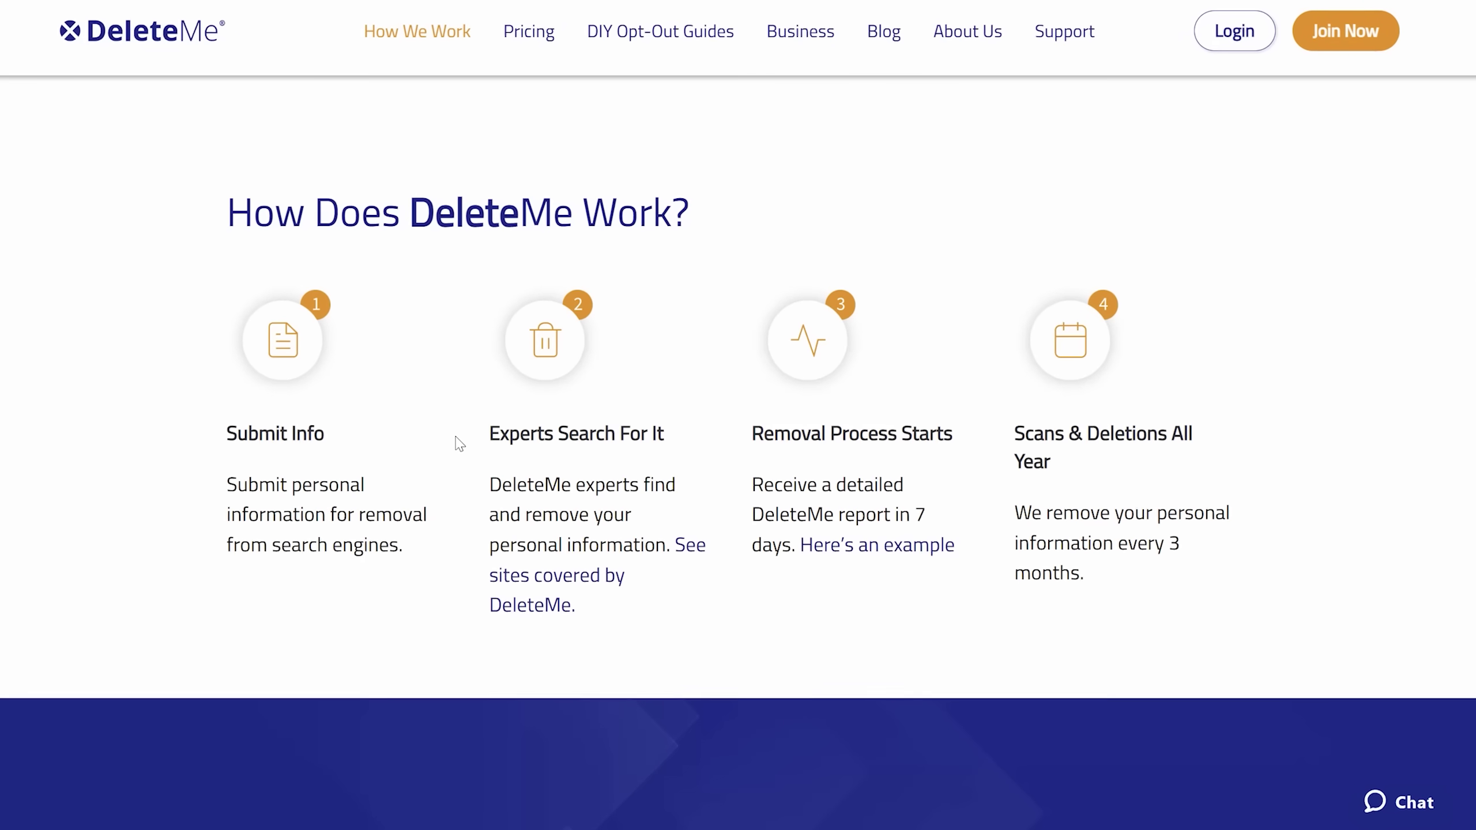
# Highlight the 'Experts Search For It' step text on How It Works, then clear it
pyautogui.moveTo(458, 438); pyautogui.dragTo(705, 442)
pyautogui.click(705, 442)
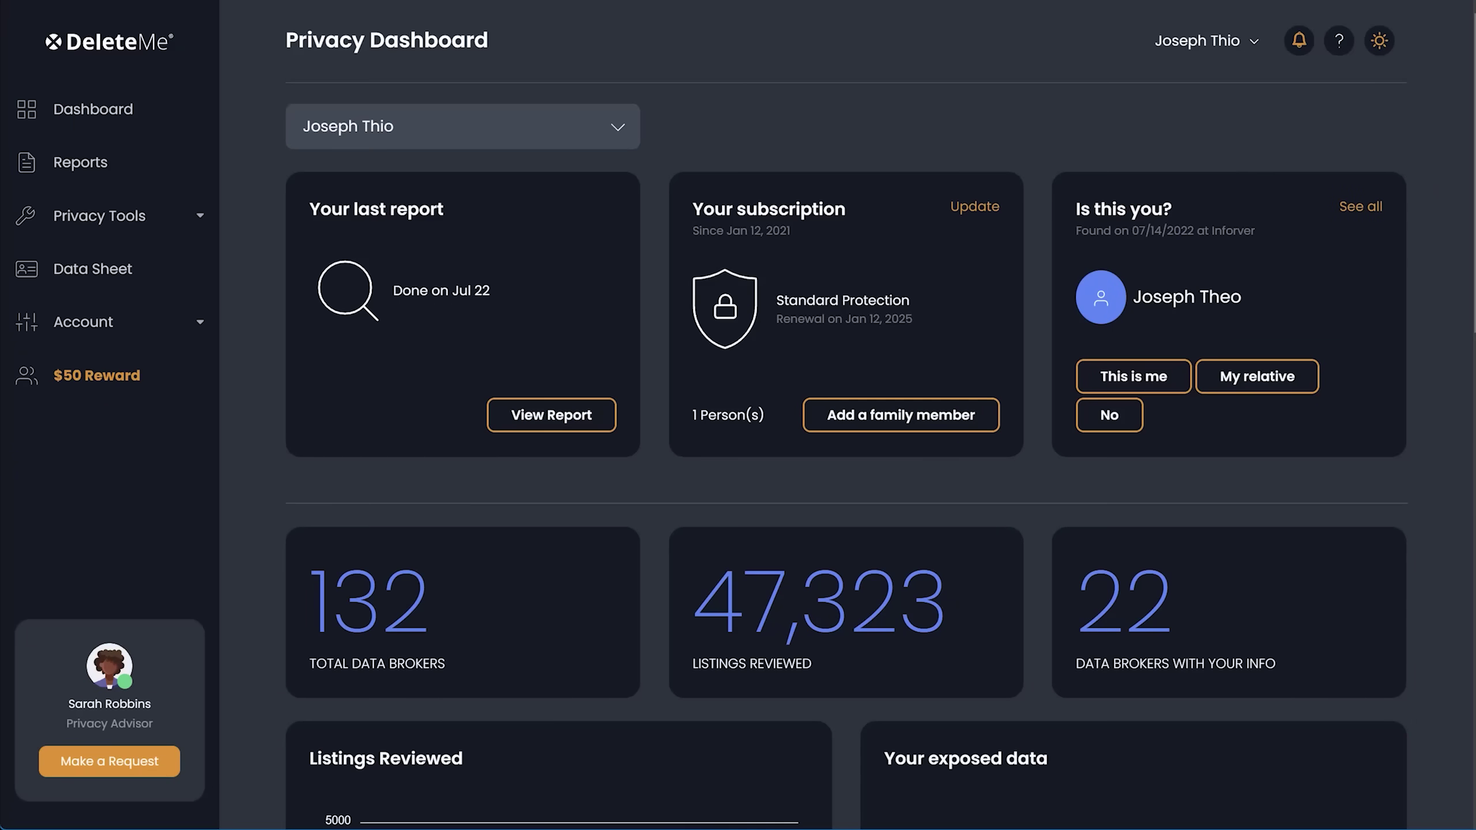
# Scroll down the Privacy Dashboard and through example-report.pdf
pyautogui.scroll(-4, 1461, 362)
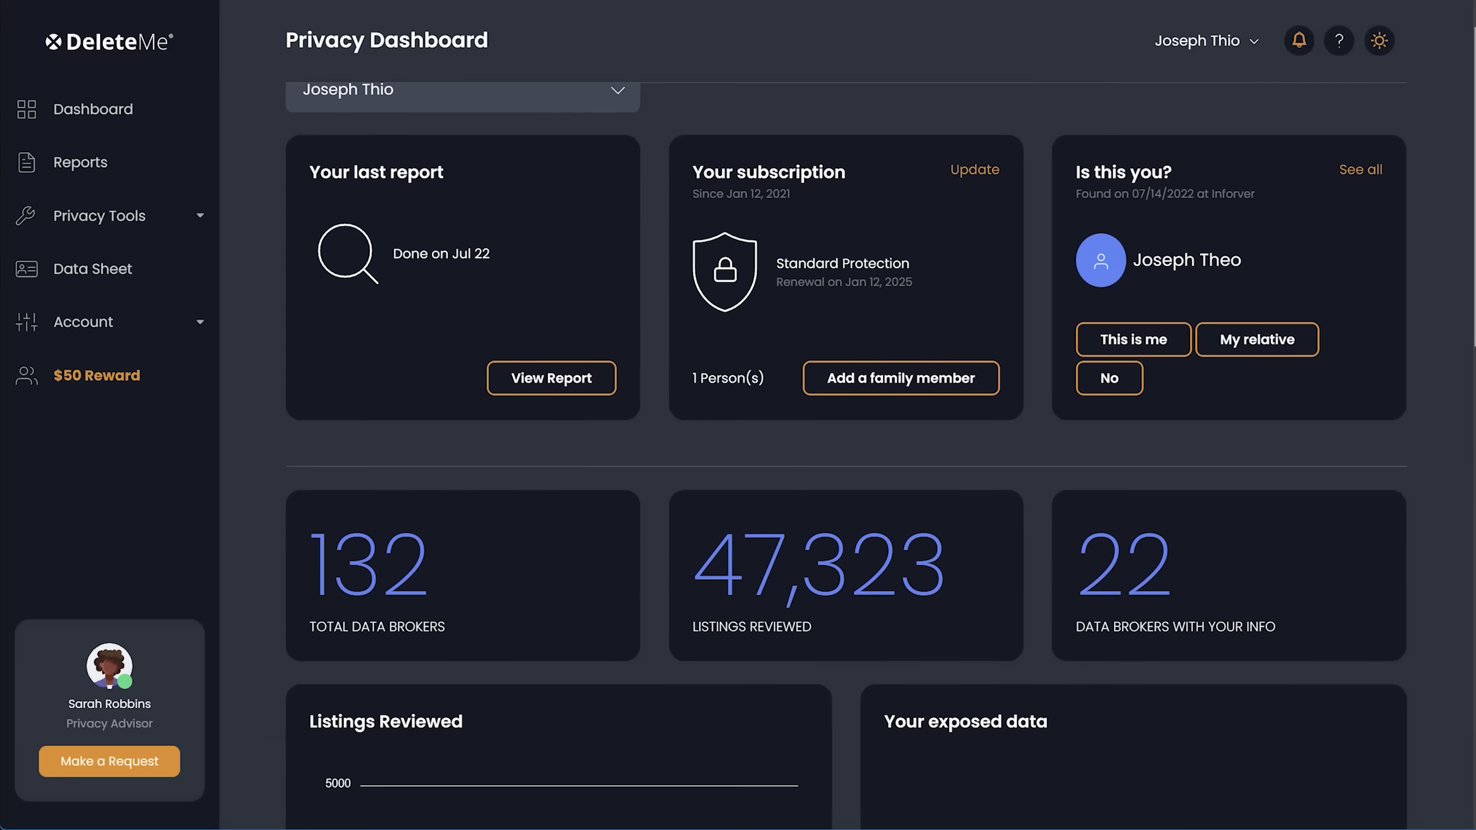
pyautogui.scroll(-3, 1462, 362)
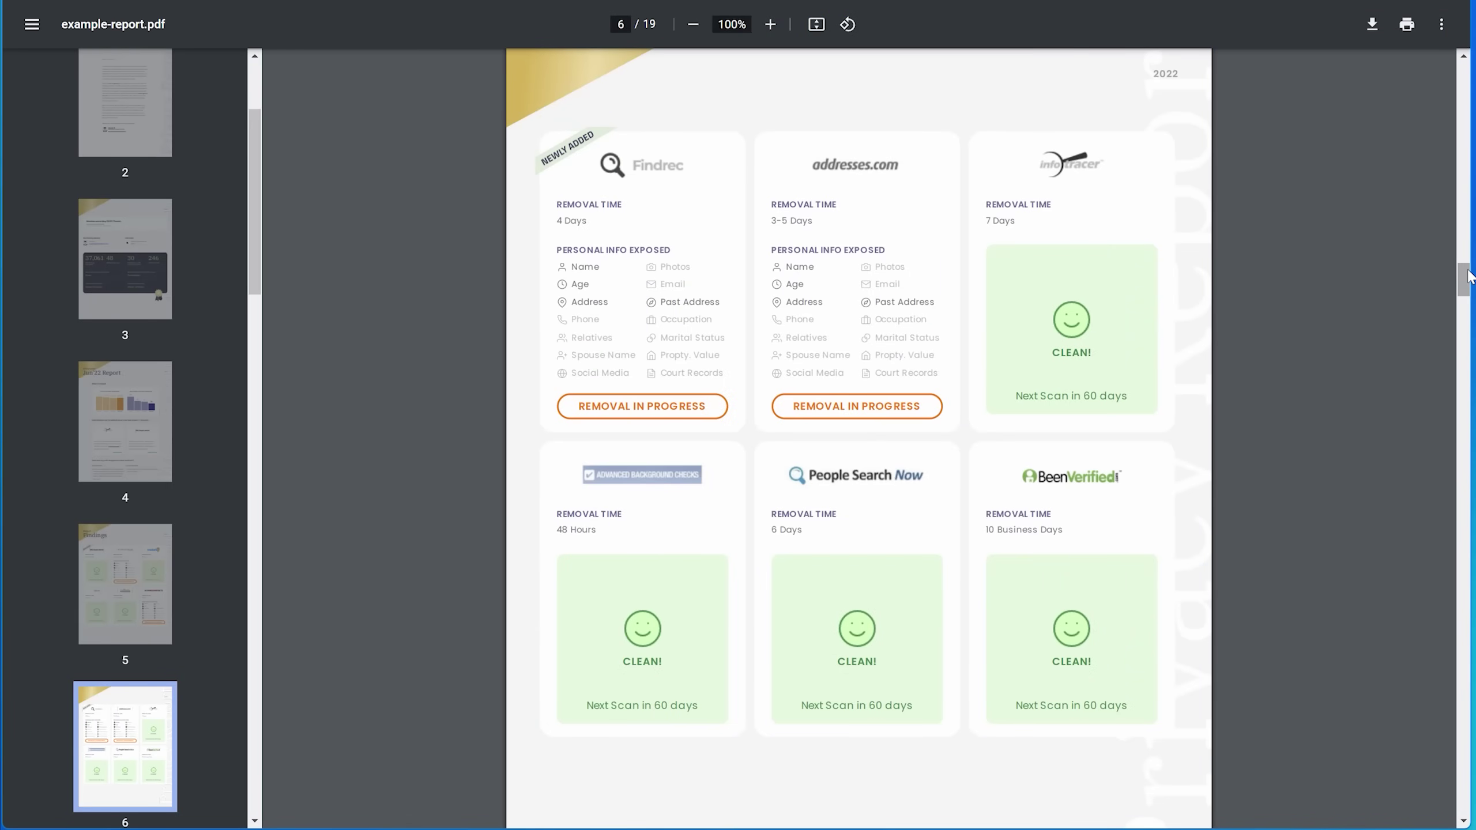
pyautogui.moveTo(1467, 276); pyautogui.dragTo(1466, 361)
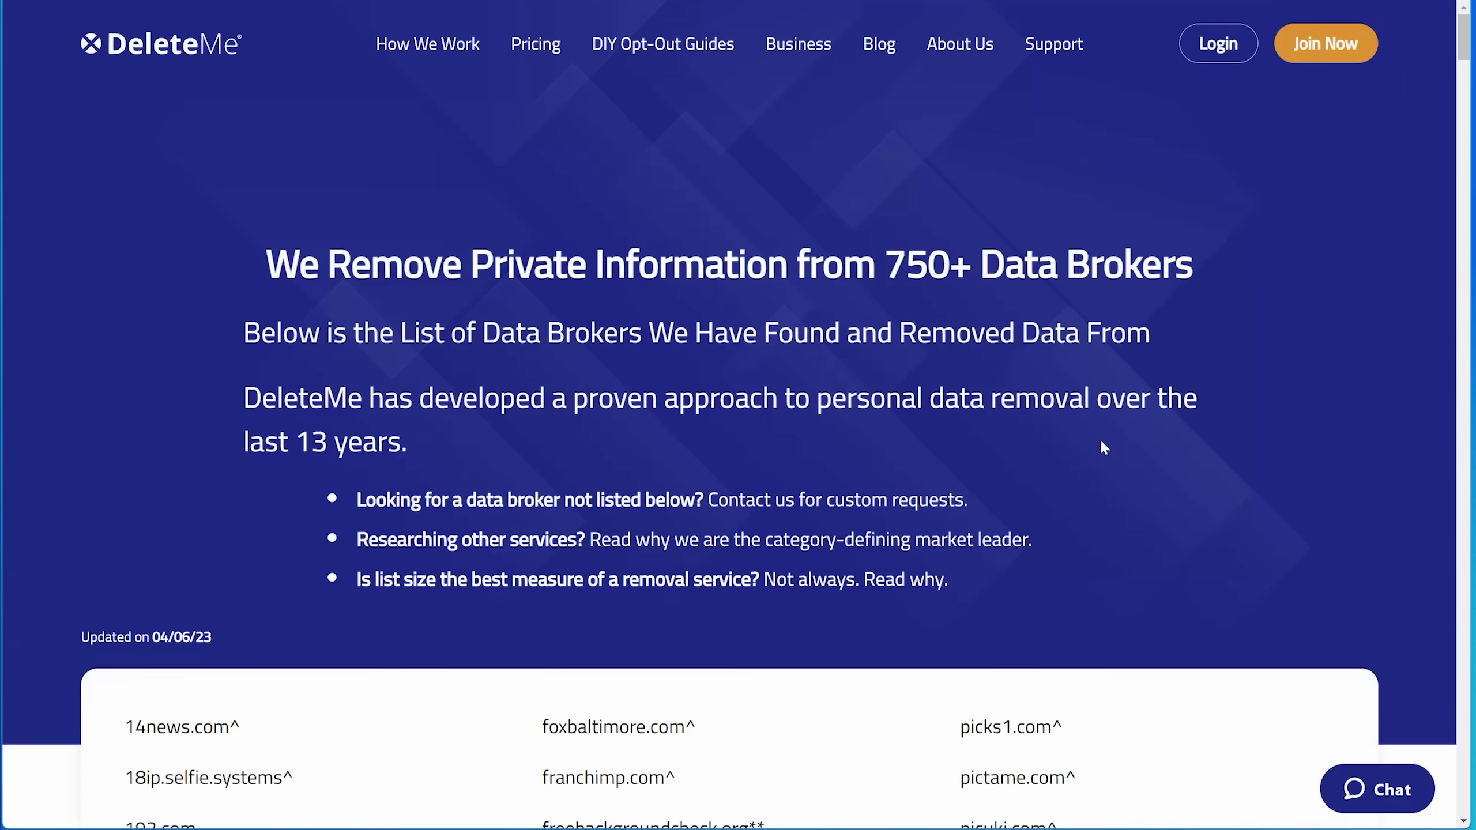
# Scroll DeleteMe's covered-sites list to the B entries and highlight berkeley.edu^
pyautogui.scroll(-17, 1308, 594)
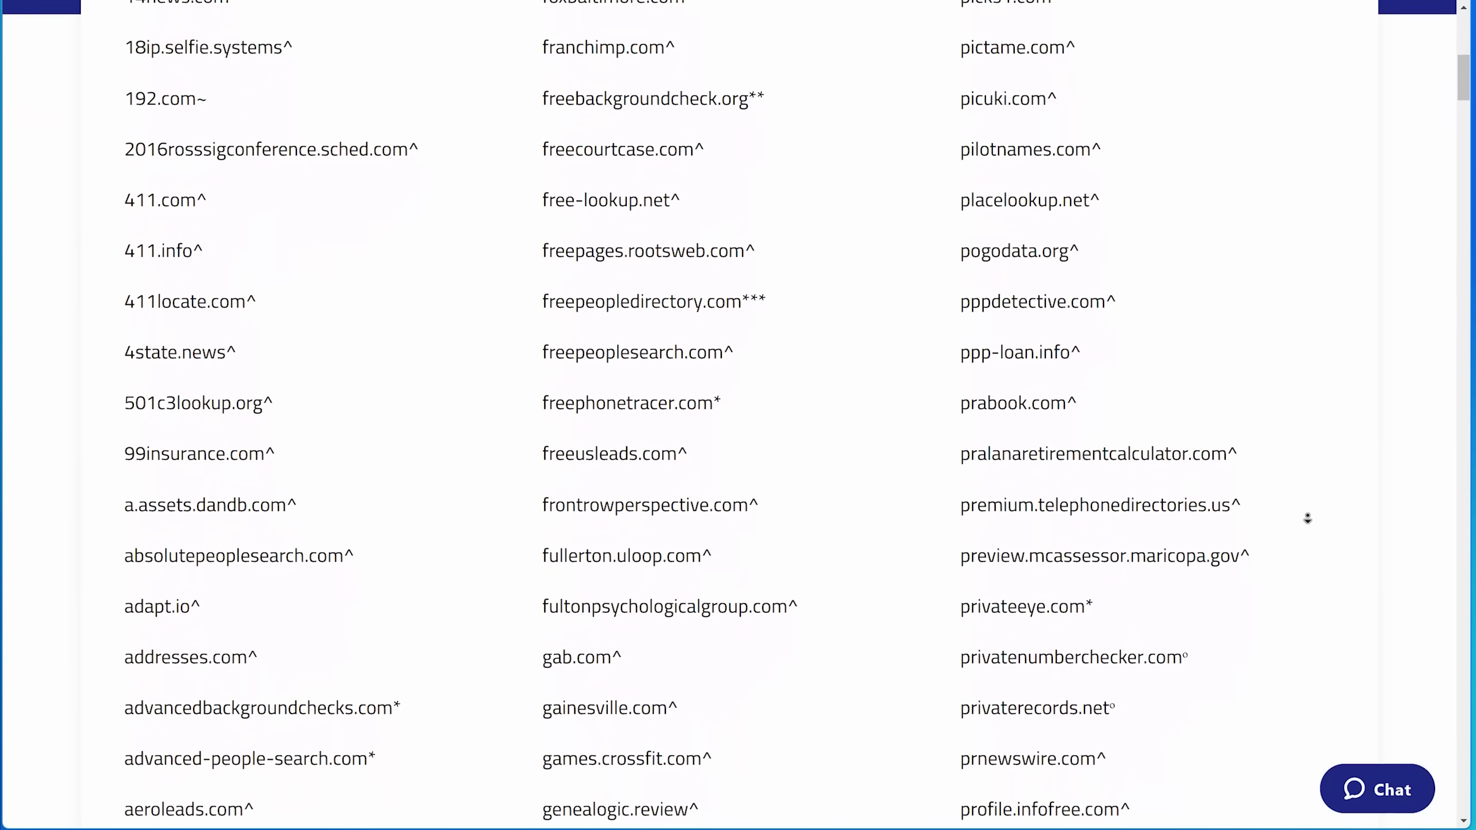
pyautogui.scroll(-20, 1307, 517)
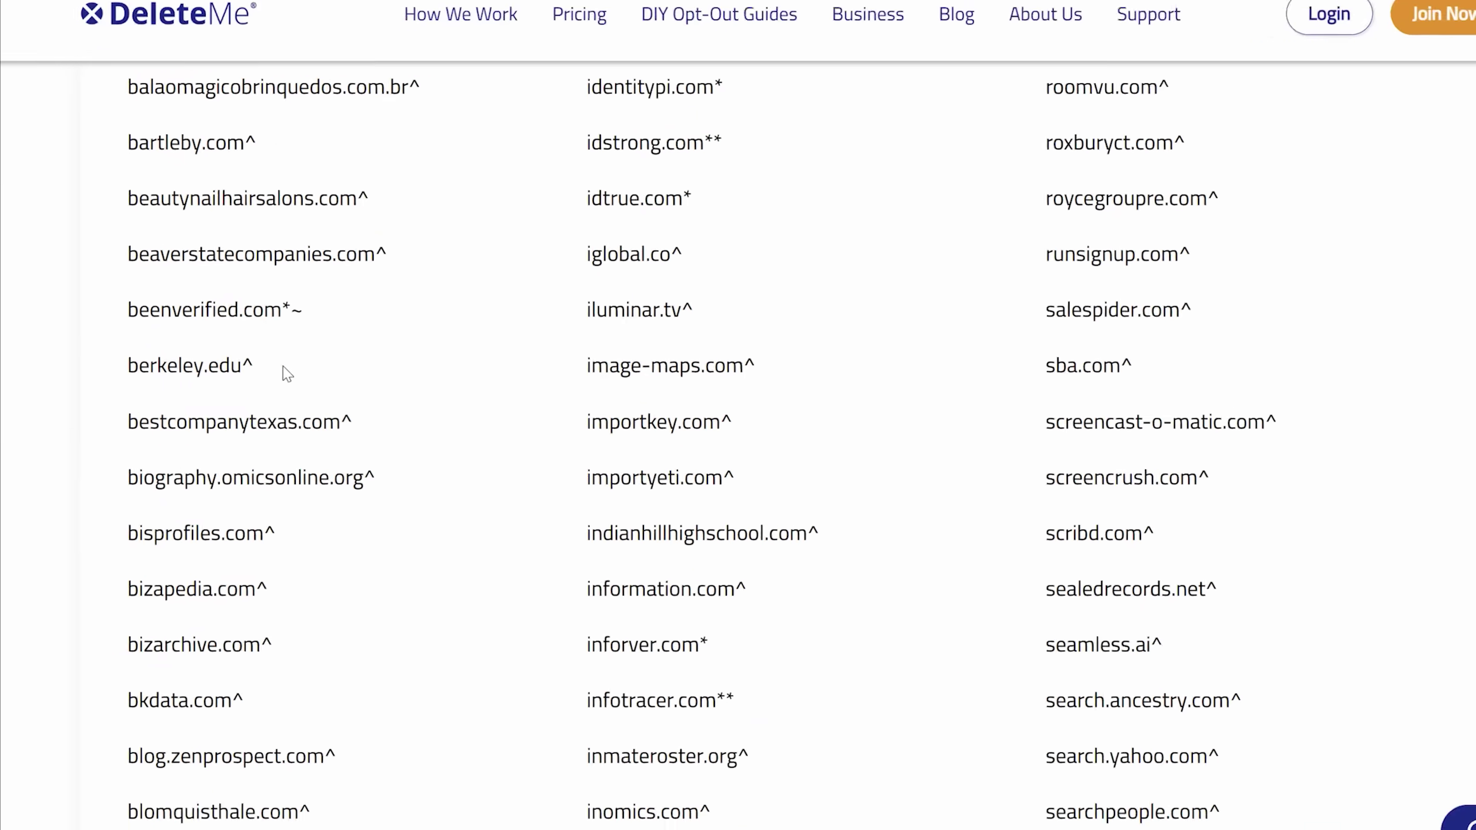
pyautogui.moveTo(235, 375); pyautogui.dragTo(169, 374)
pyautogui.moveTo(338, 410); pyautogui.dragTo(158, 439)
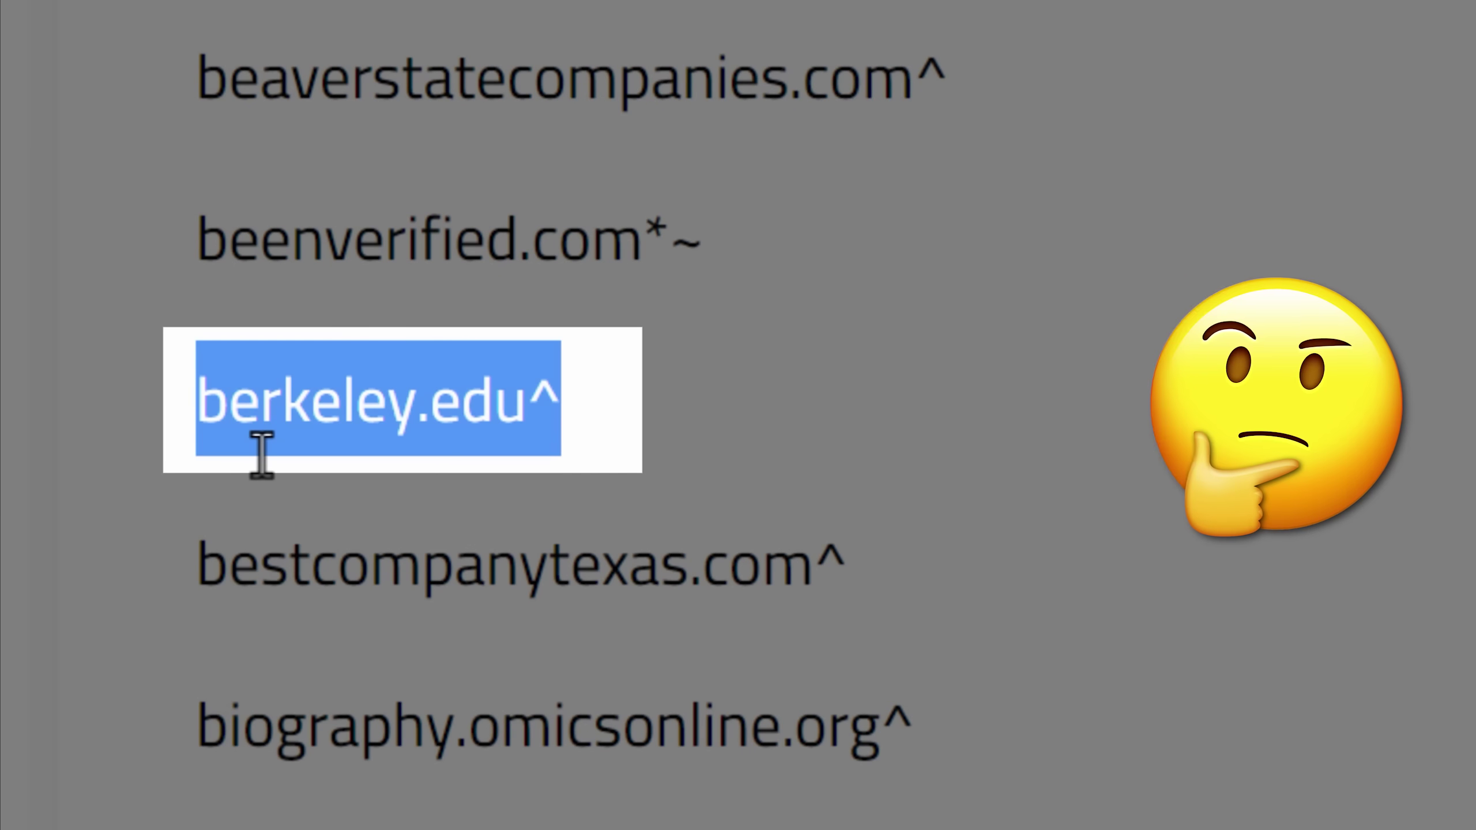
pyautogui.click(337, 455)
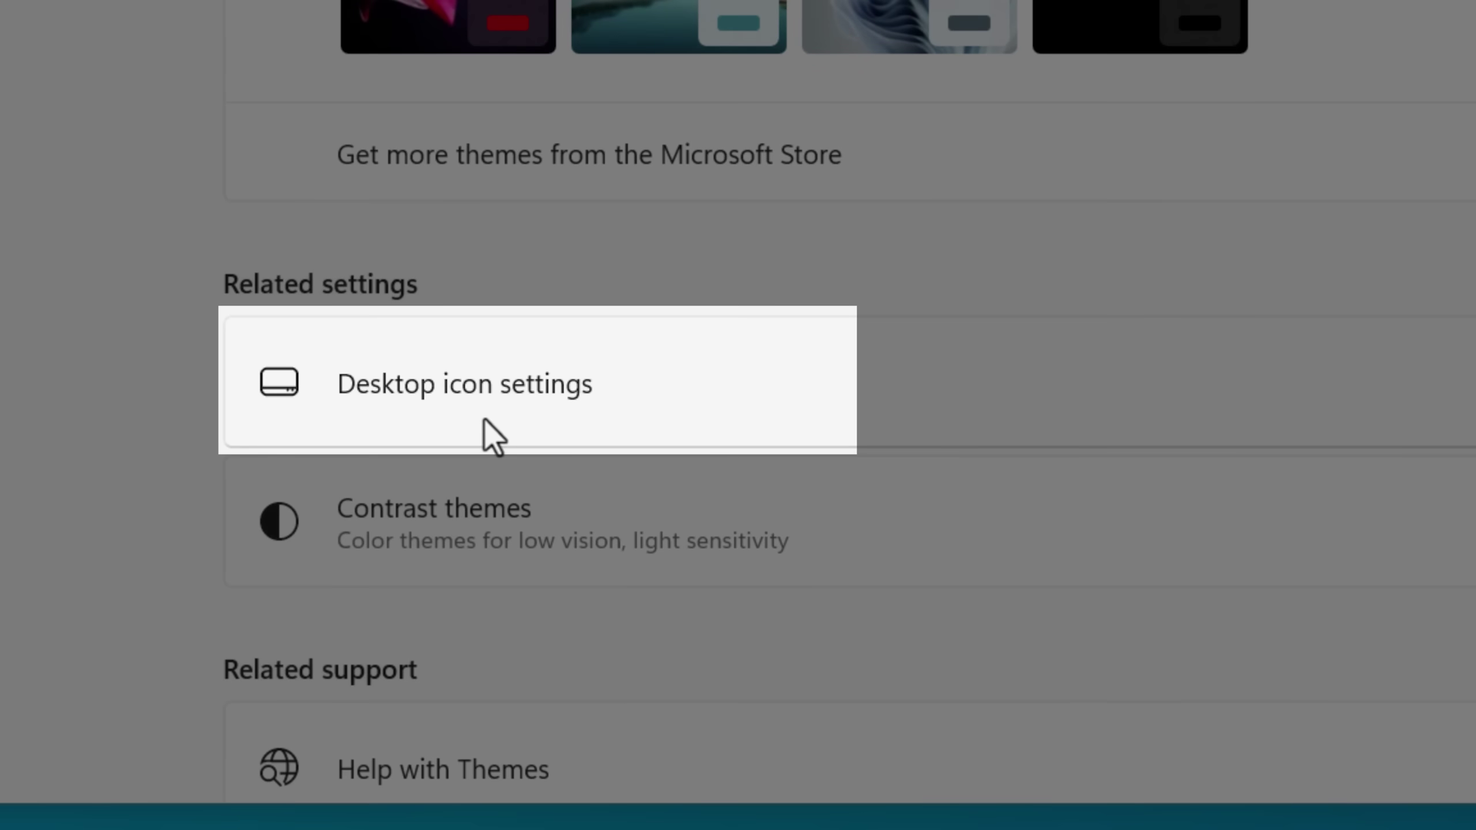
# In Desktop icon settings, pick the empty and full Recycle Bin icons and enable the Recycle Bin desktop icon
pyautogui.click(469, 424)
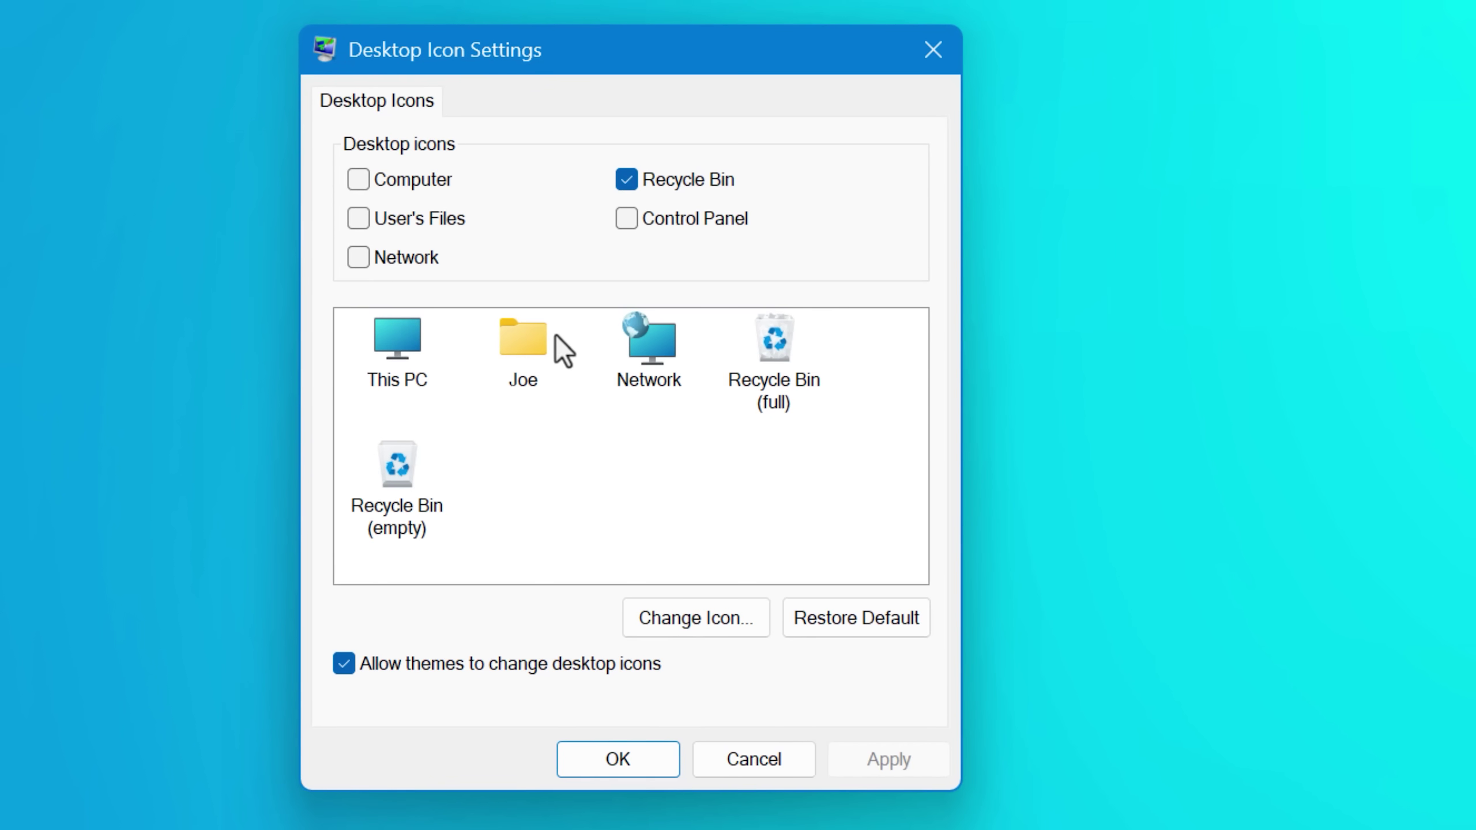
pyautogui.click(404, 463)
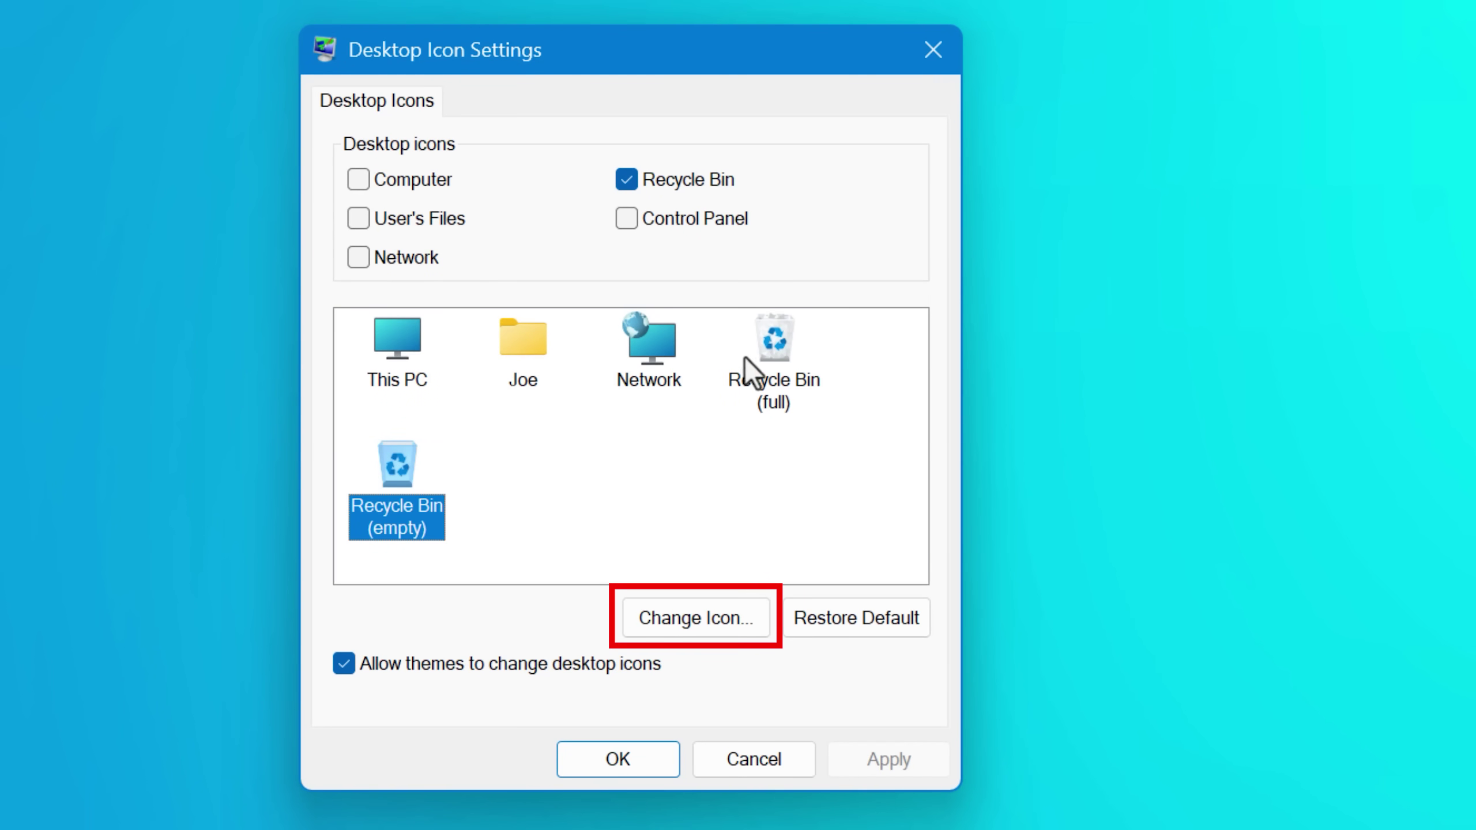
pyautogui.click(775, 344)
pyautogui.click(626, 181)
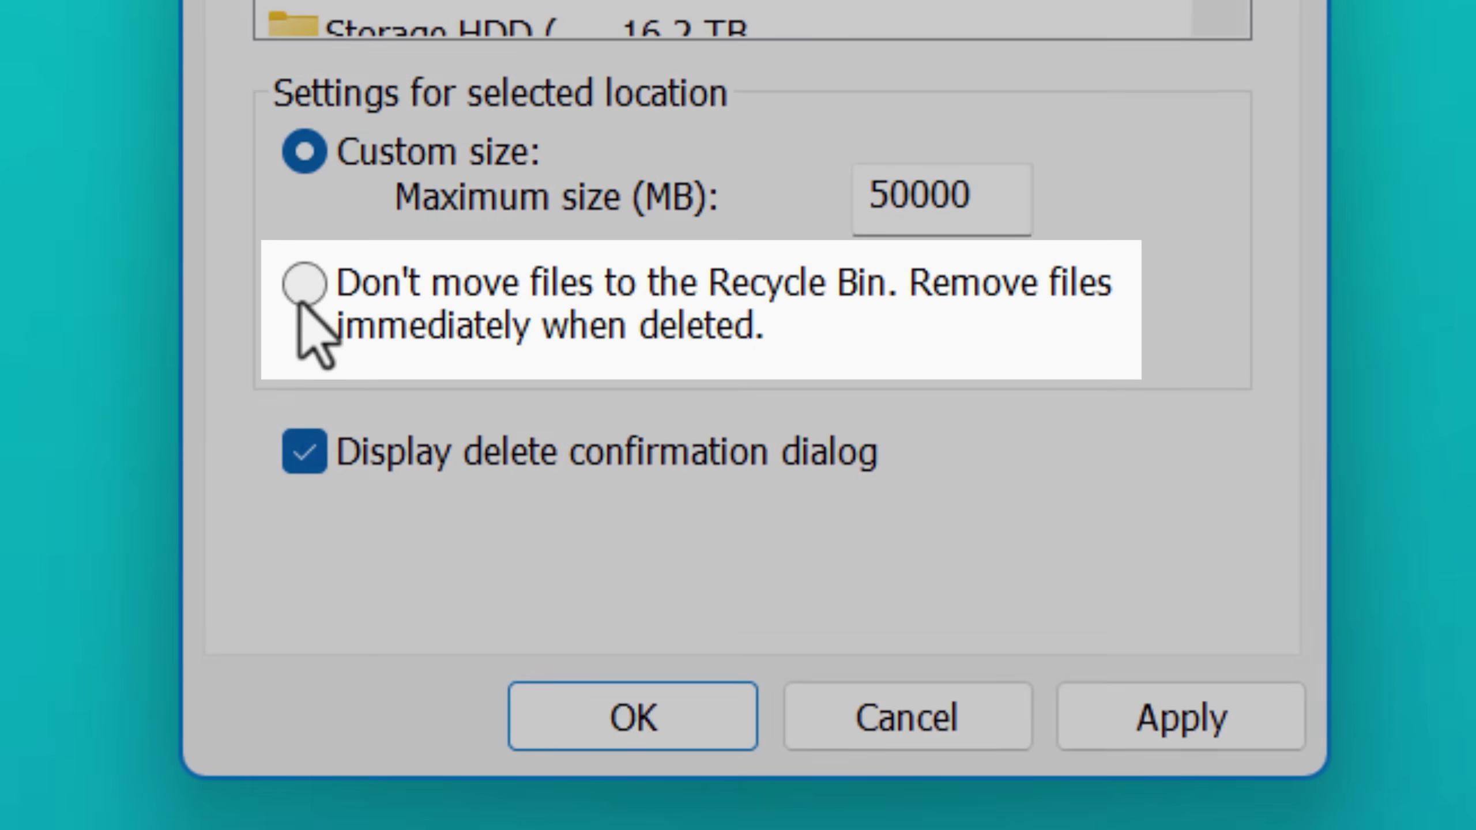
# Choose 'Don't move files to the Recycle Bin' for Primary (C:)
pyautogui.click(298, 289)
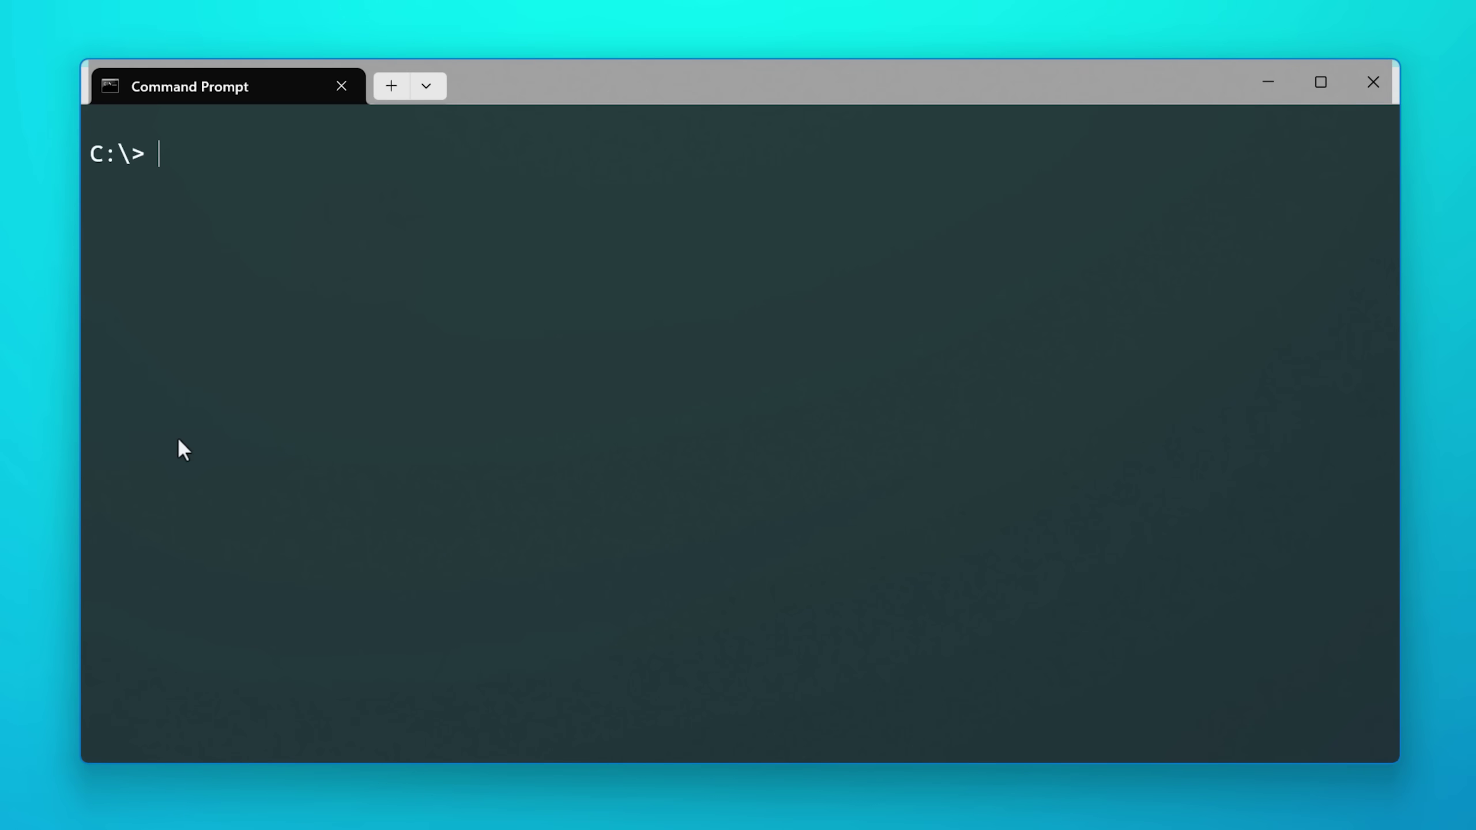
# Enter del somefile.txt at the C:\> prompt
pyautogui.write('d')
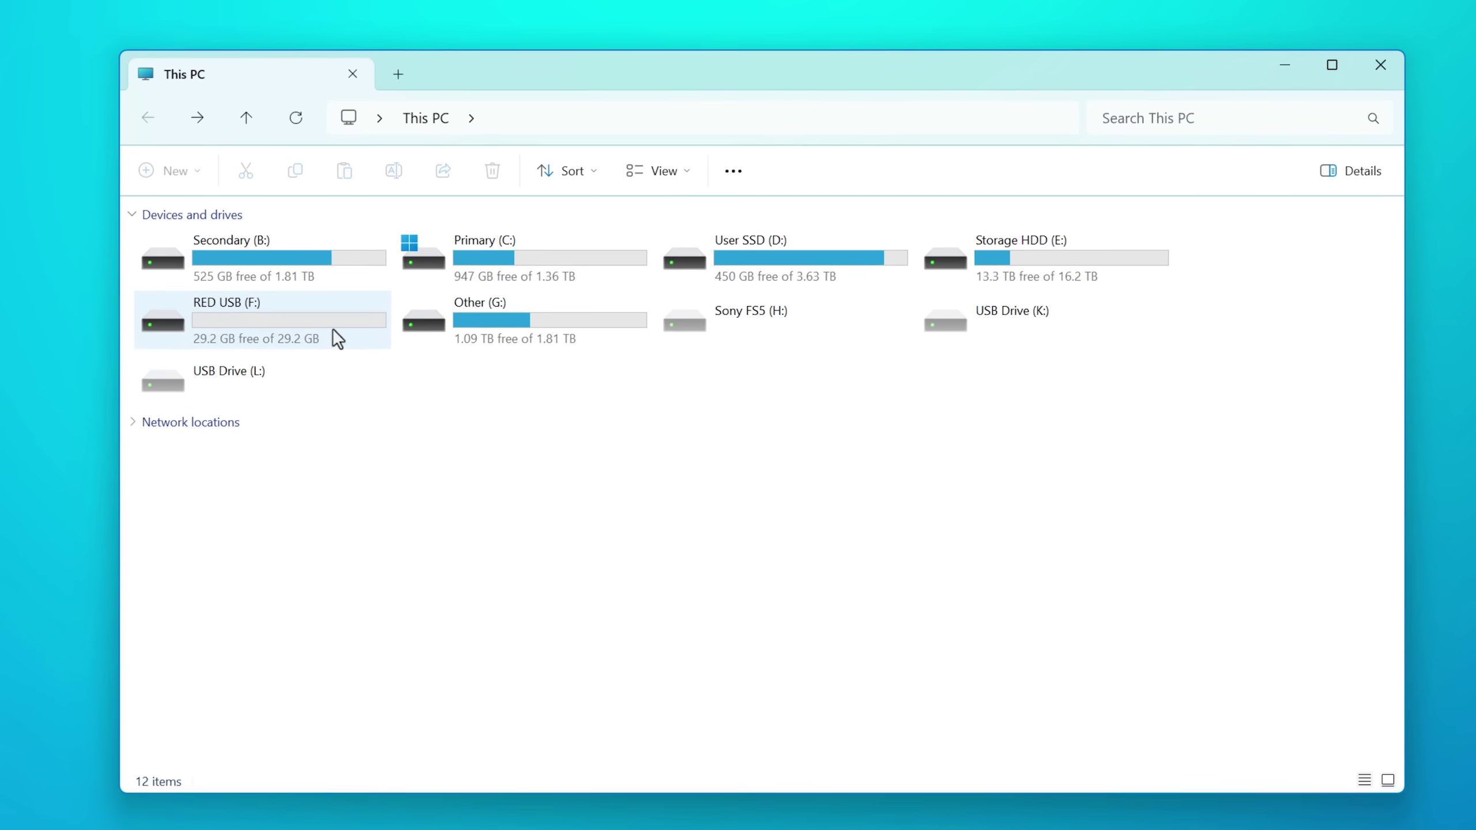
# Open the RED USB (F:) drive from This PC
pyautogui.moveTo(220, 316)
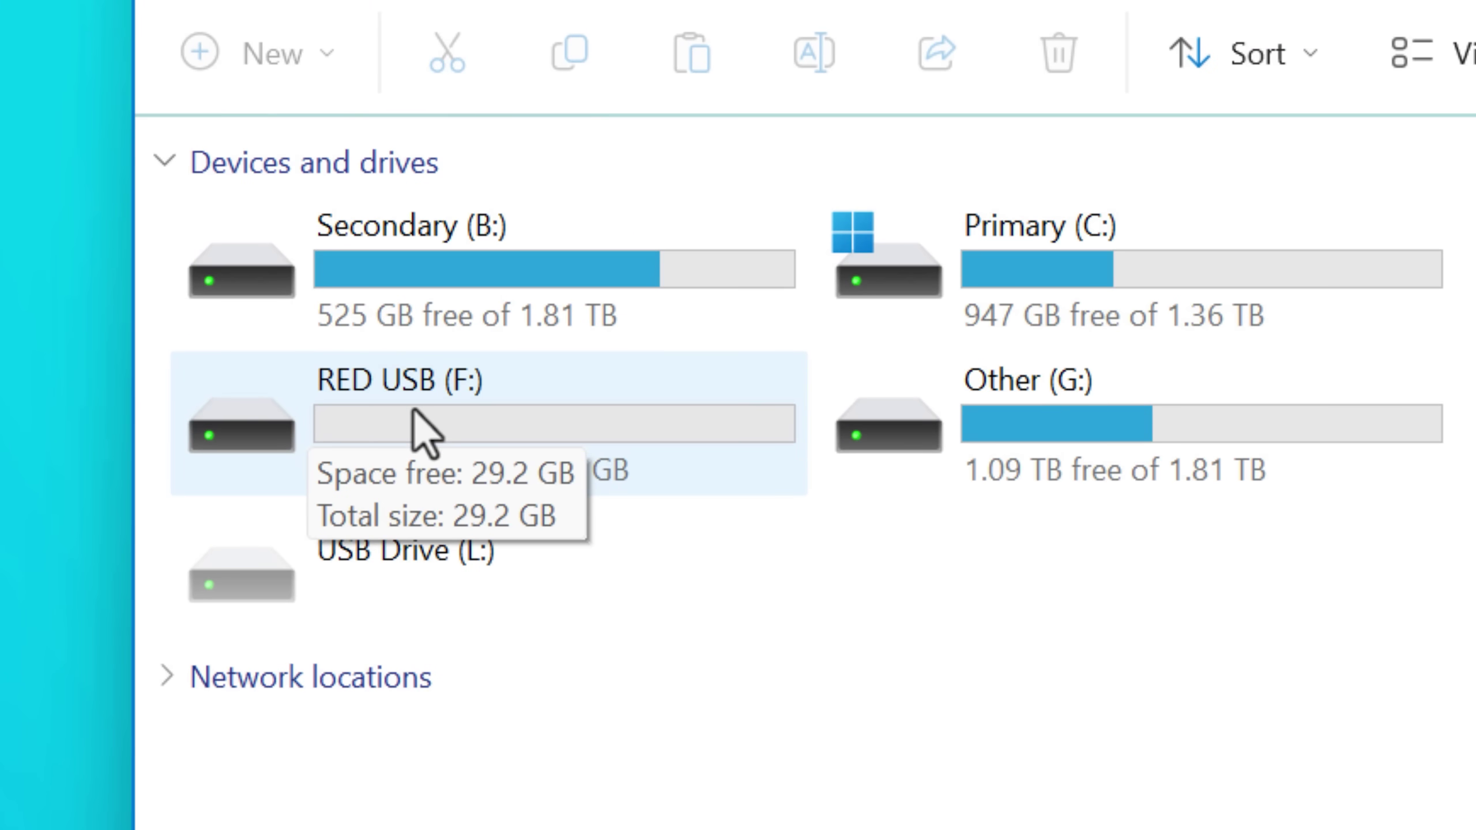
pyautogui.doubleClick(679, 413)
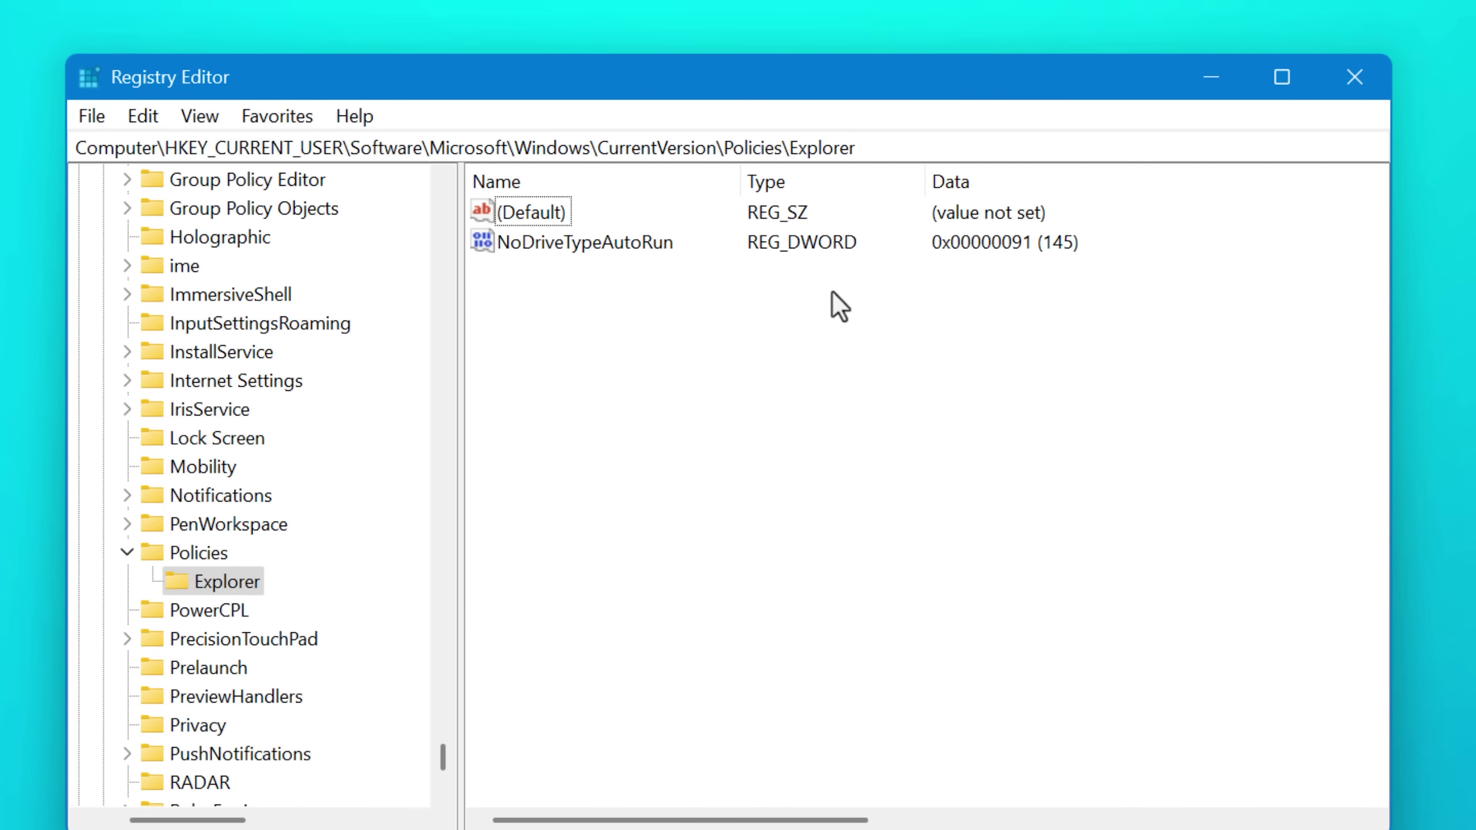
# Add a RecycleBinDrives DWORD set to 0xffffffff, then delete Example.txt from F:
pyautogui.rightClick(568, 337)
pyautogui.moveTo(581, 328)
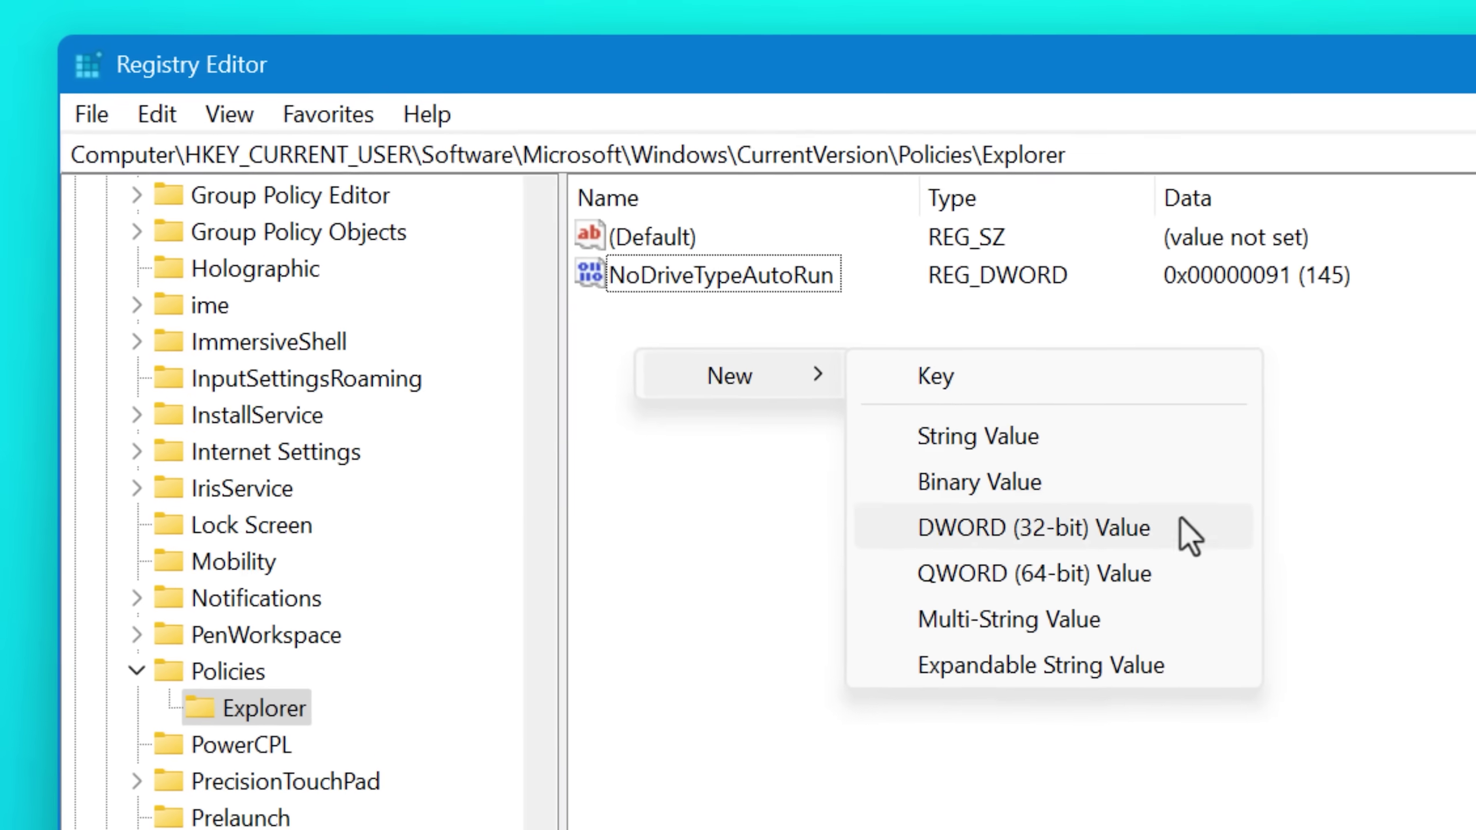
pyautogui.click(936, 437)
pyautogui.write('RecycleBinDrives')
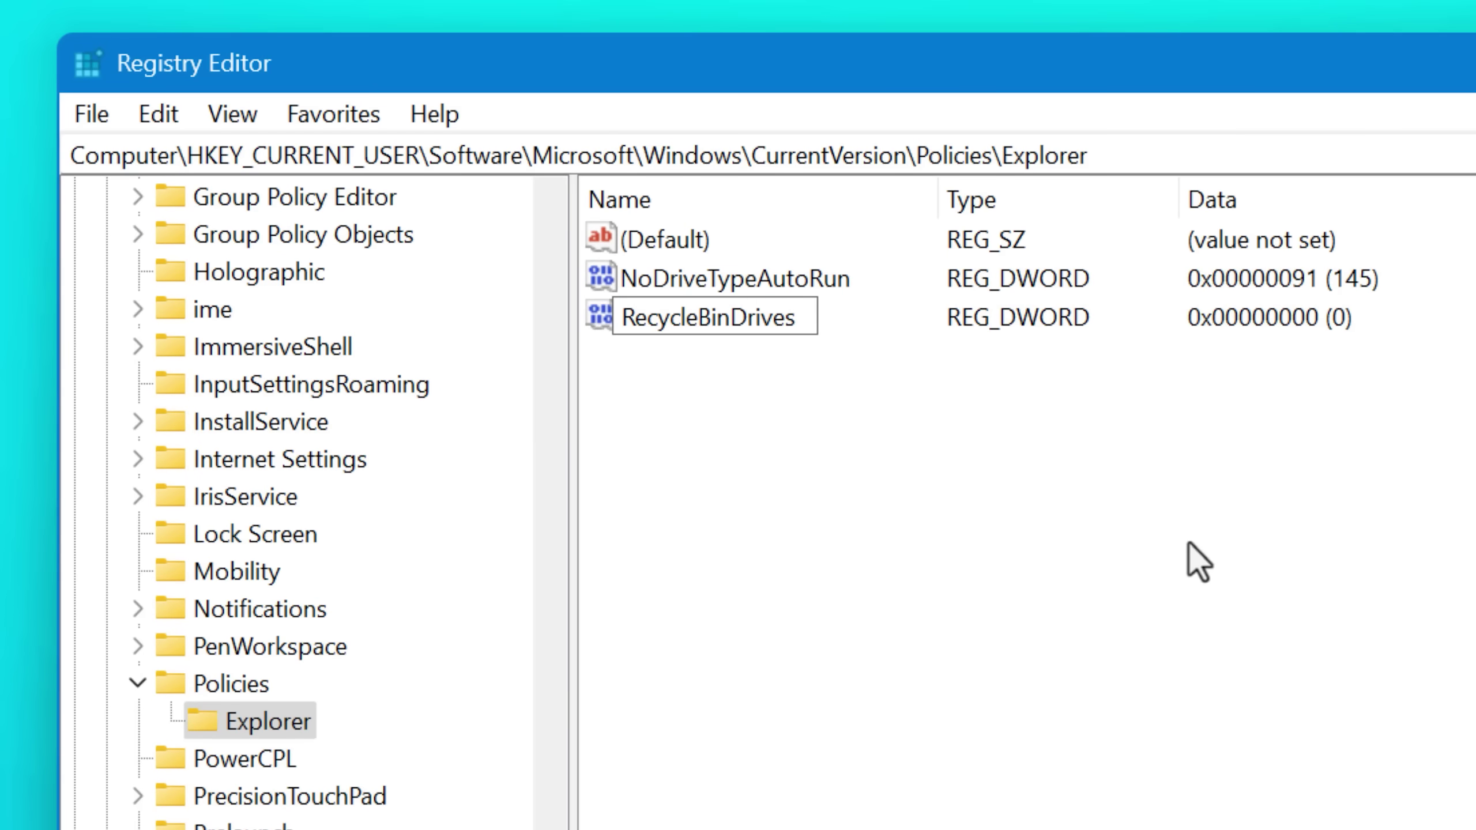
pyautogui.press('Return')
pyautogui.doubleClick(732, 340)
pyautogui.click(574, 564)
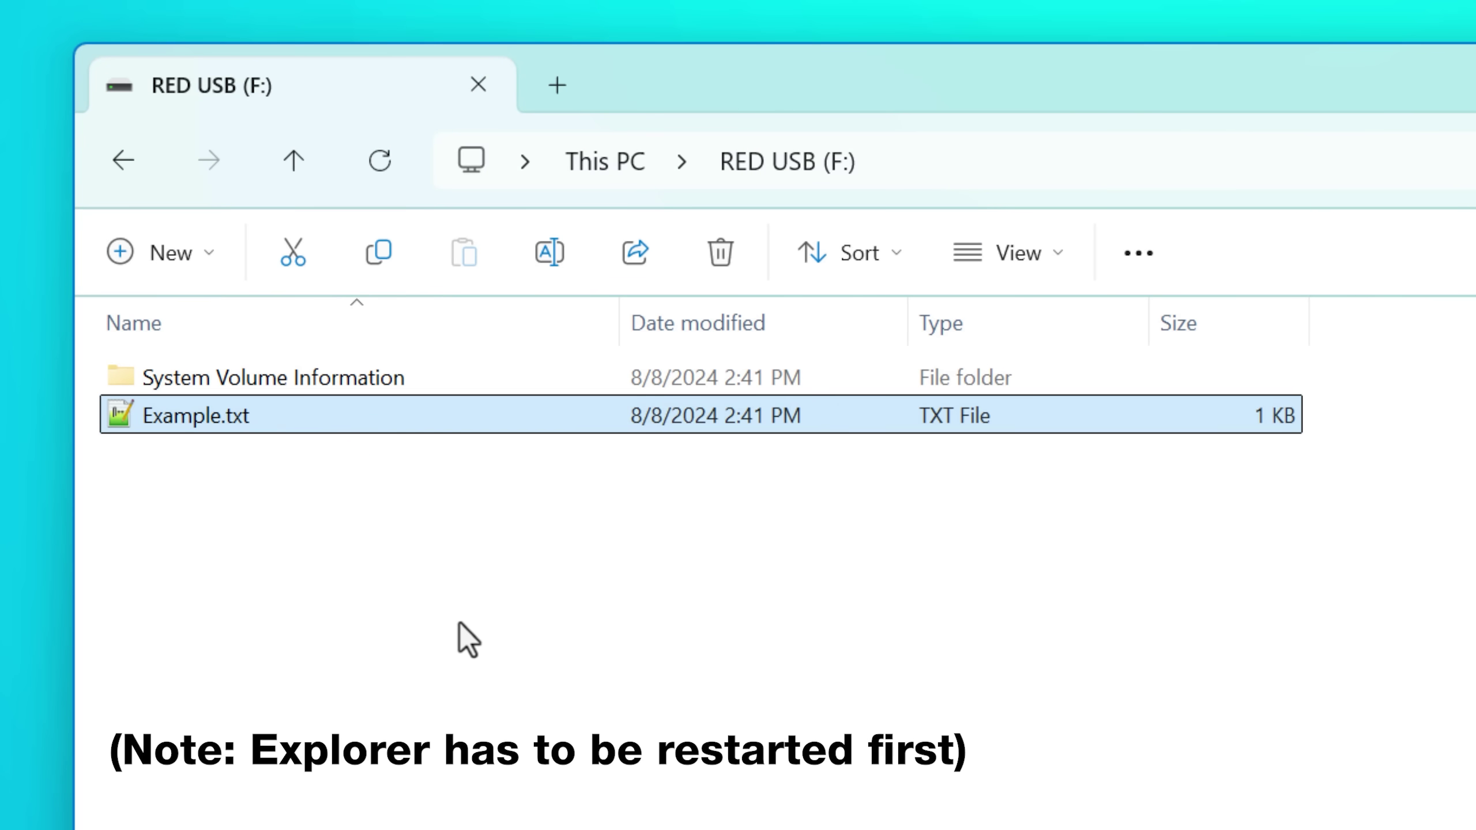
pyautogui.press('Delete')
pyautogui.press('Return')
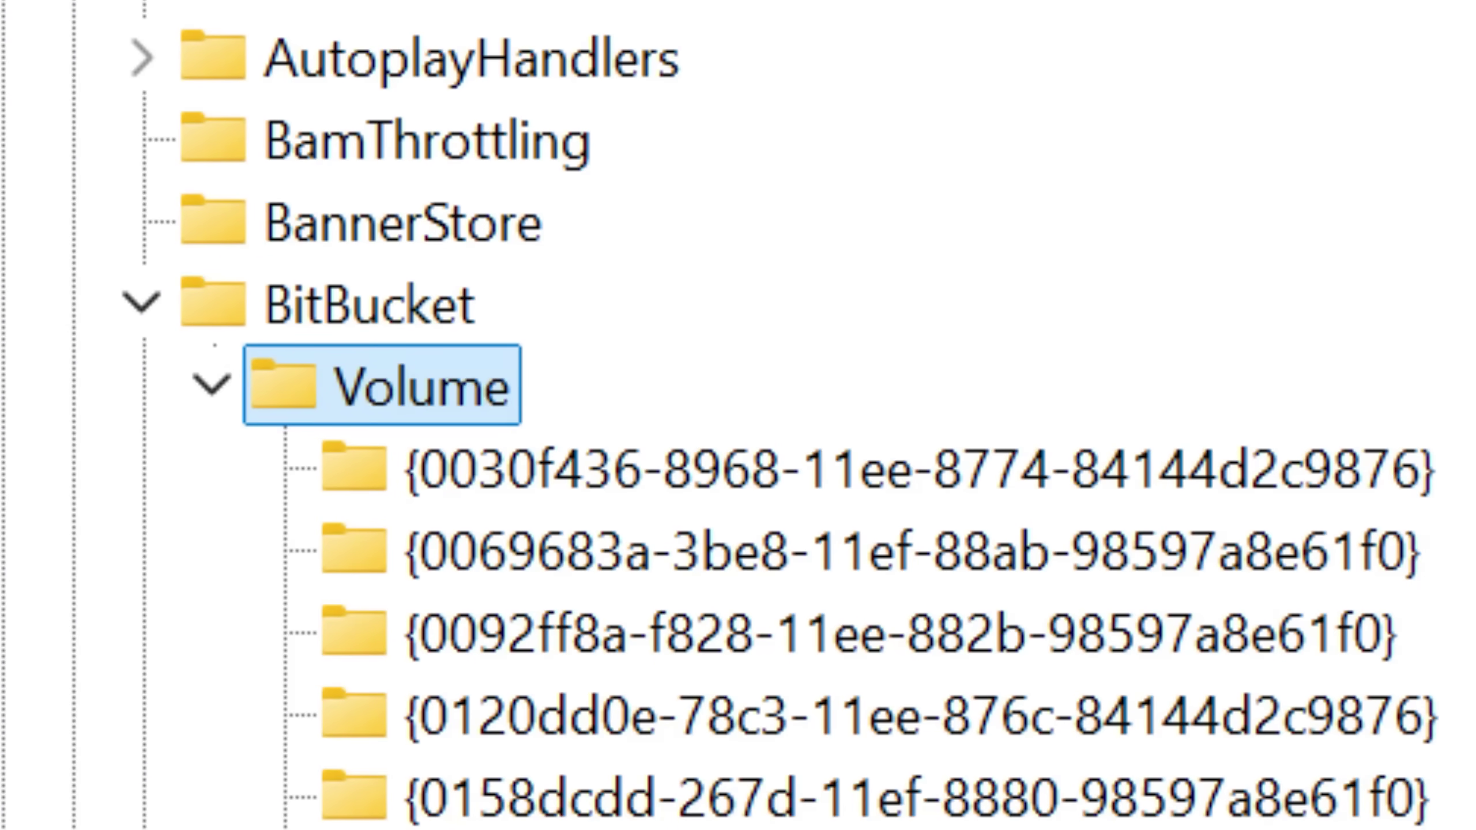
# Show the BitBucket key's full path and select each drive's Volume GUID key
pyautogui.click(348, 319)
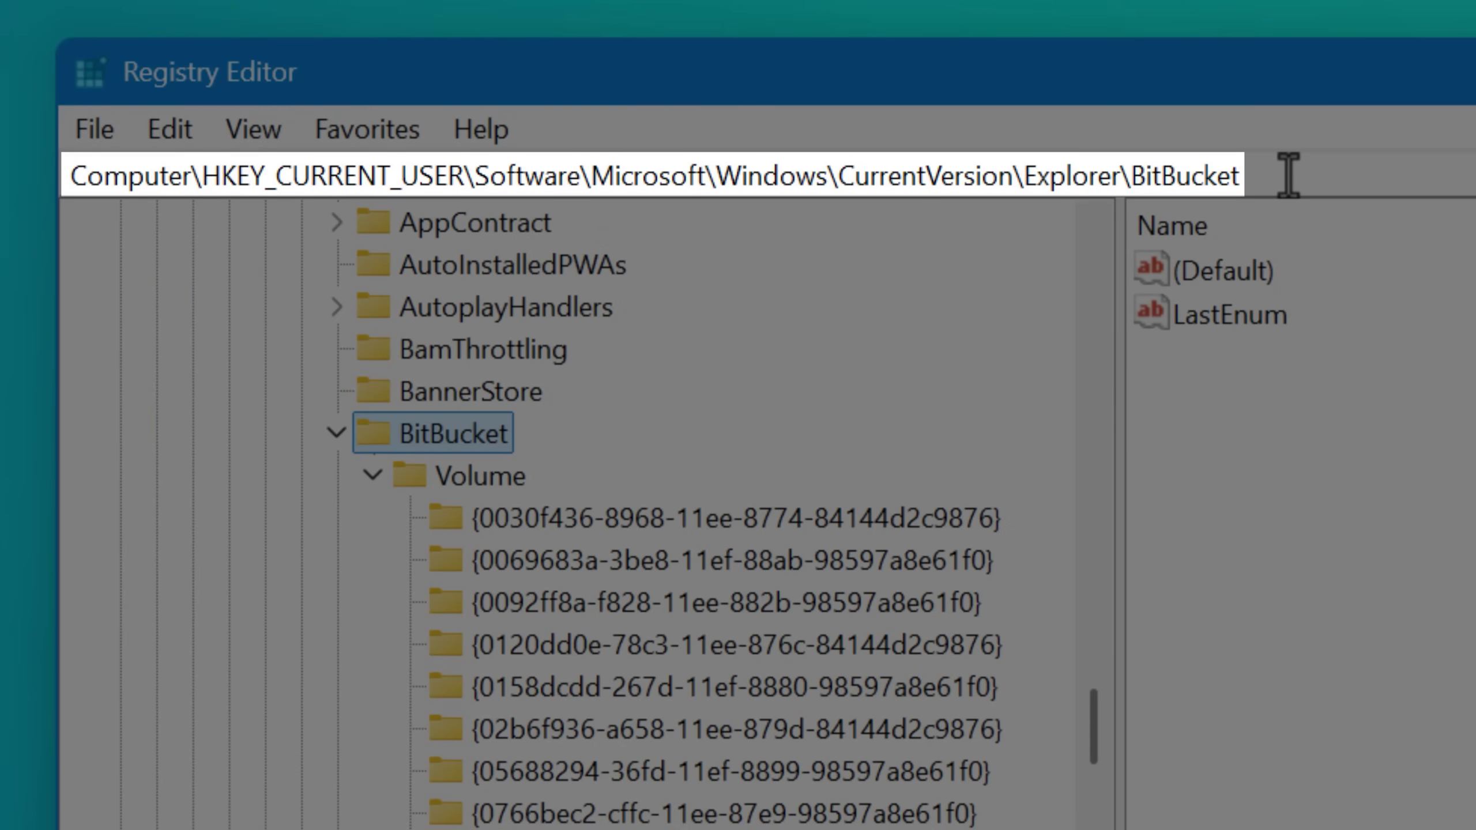
pyautogui.click(1288, 175)
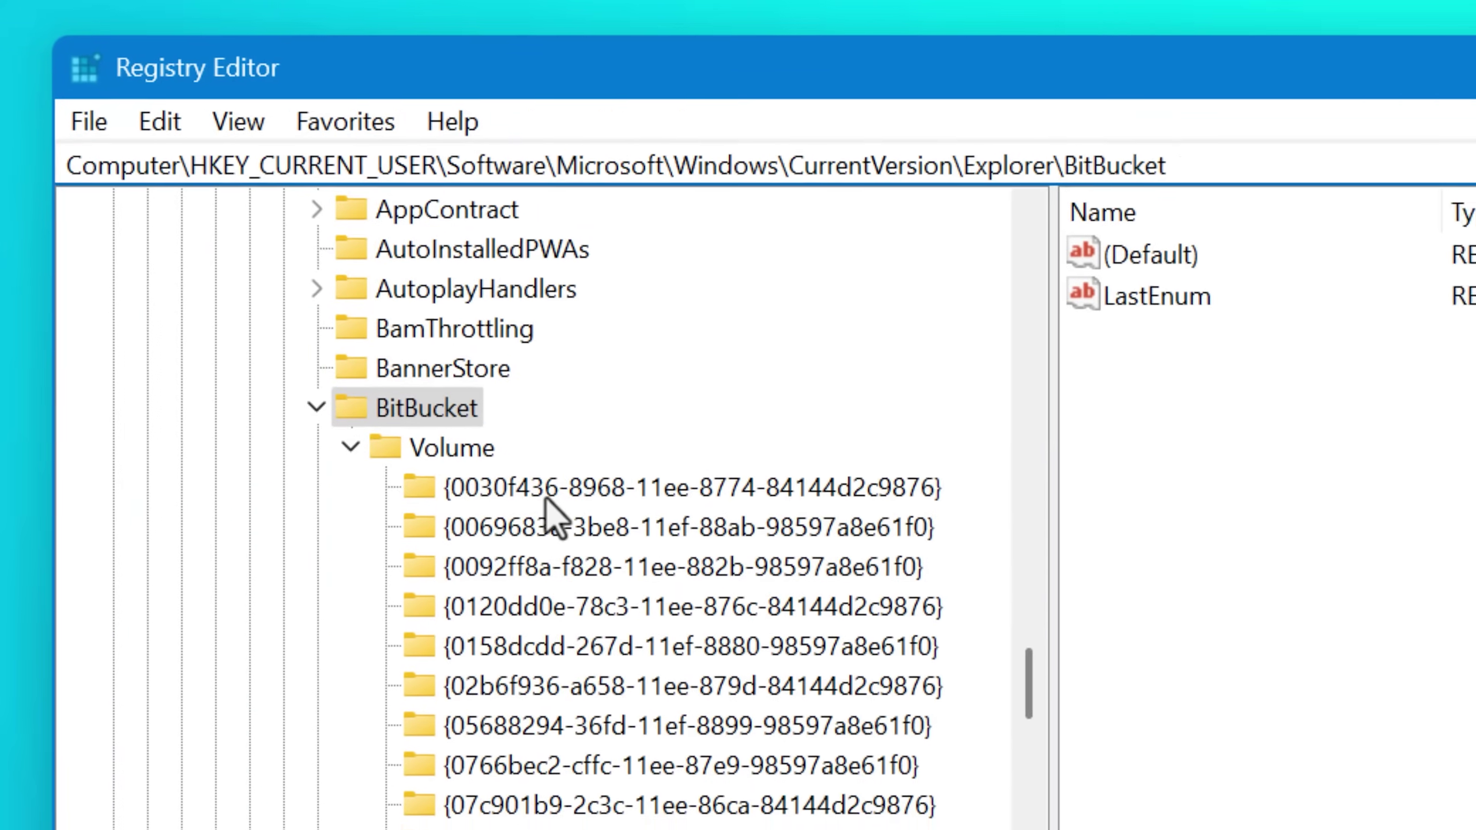
pyautogui.click(604, 520)
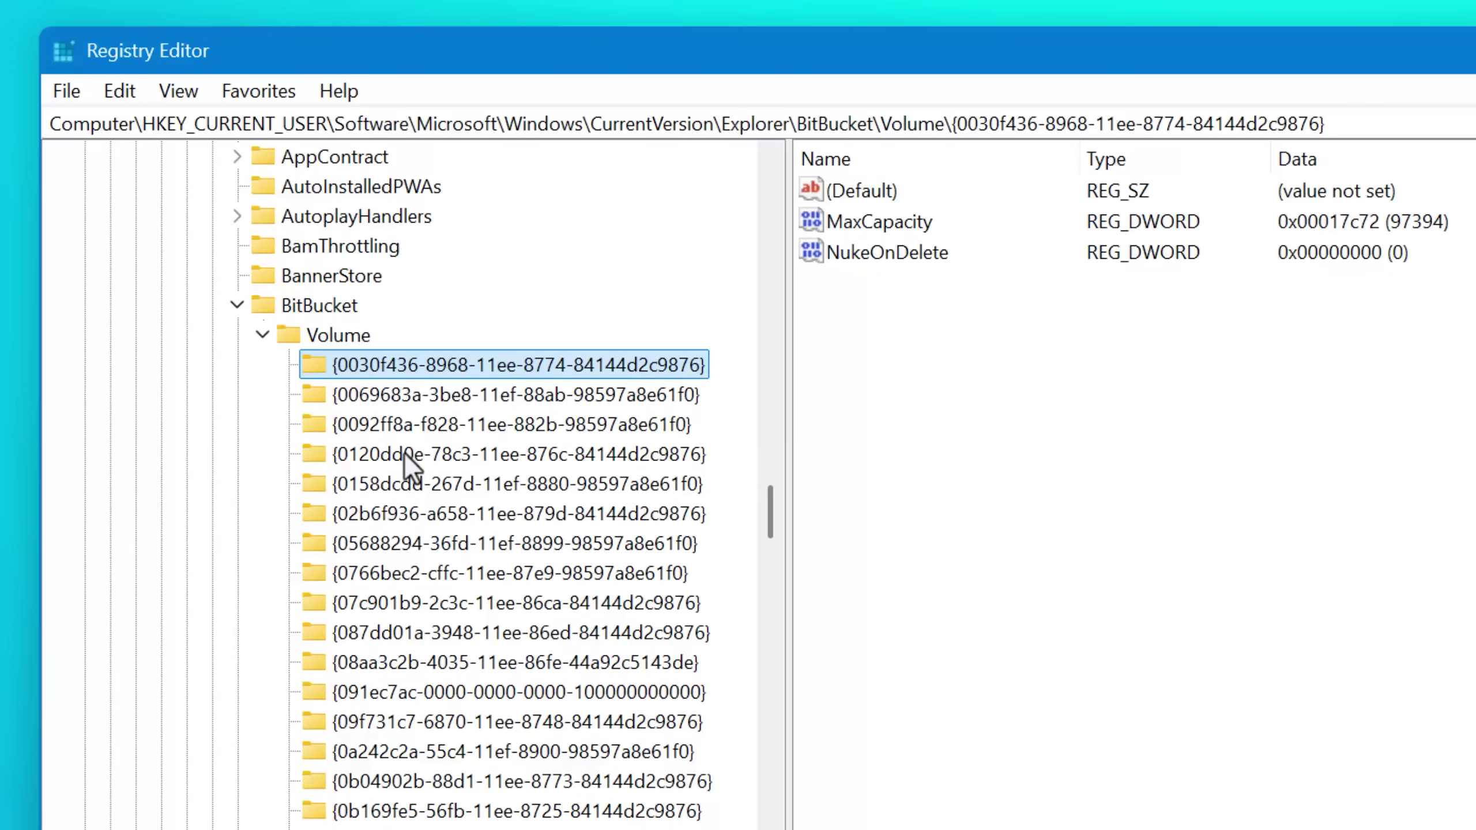
pyautogui.click(403, 454)
pyautogui.click(395, 695)
pyautogui.click(535, 484)
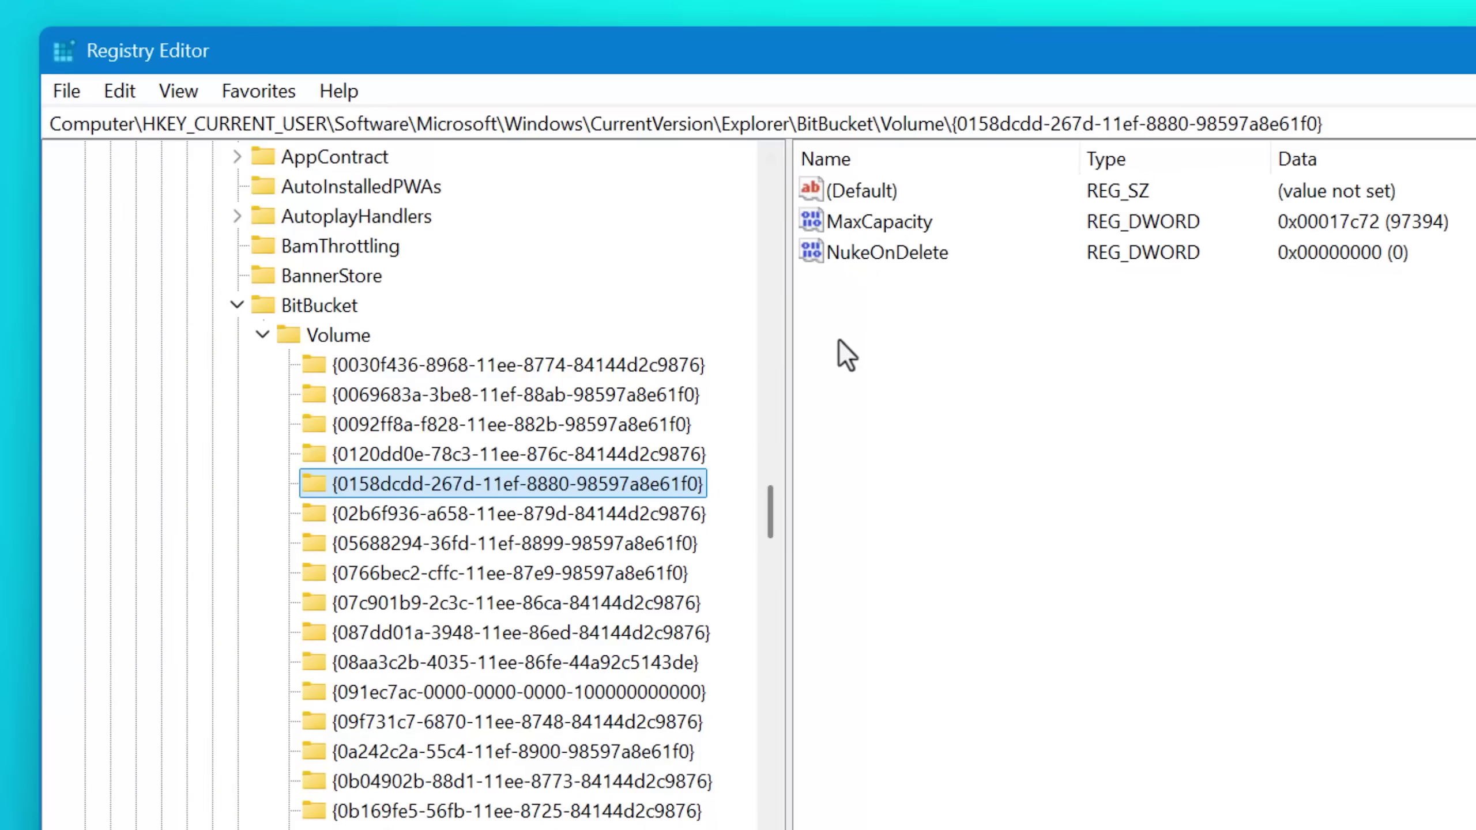
# Compare NukeOnDelete and MaxCapacity while stepping down through the remaining Volume keys
pyautogui.click(870, 258)
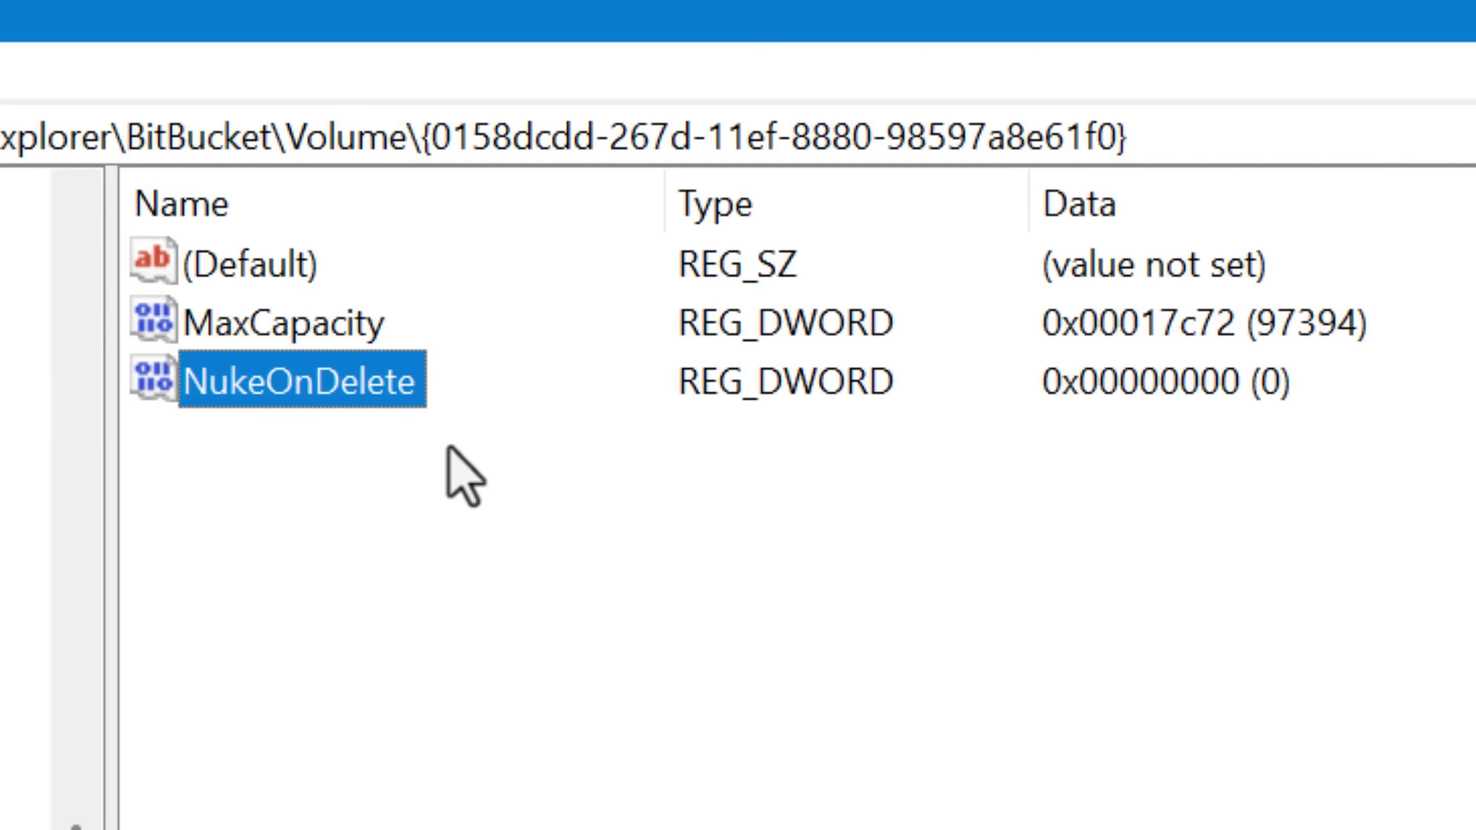
pyautogui.click(244, 324)
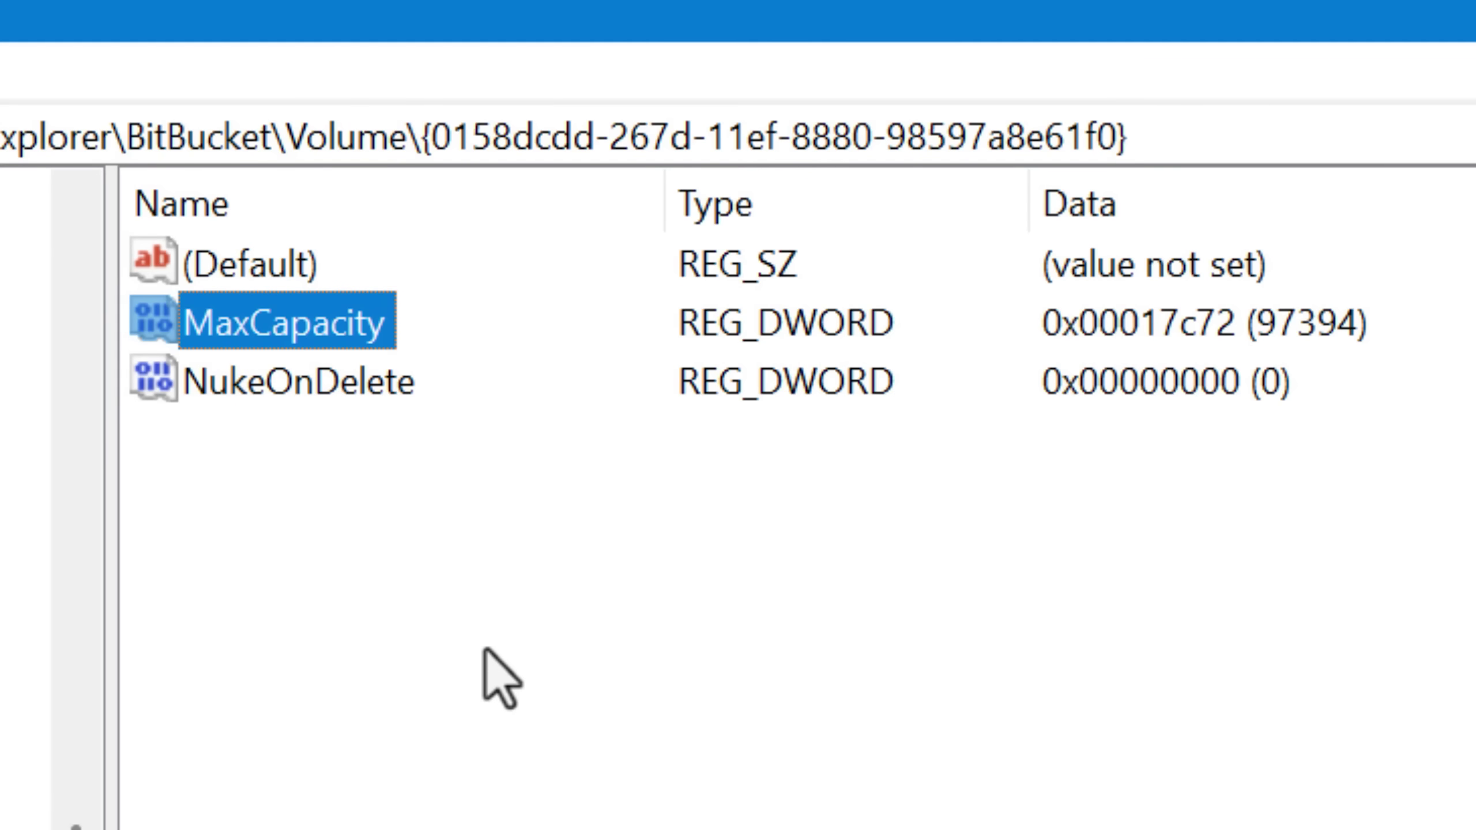
pyautogui.press('Tab')
pyautogui.press('Down')
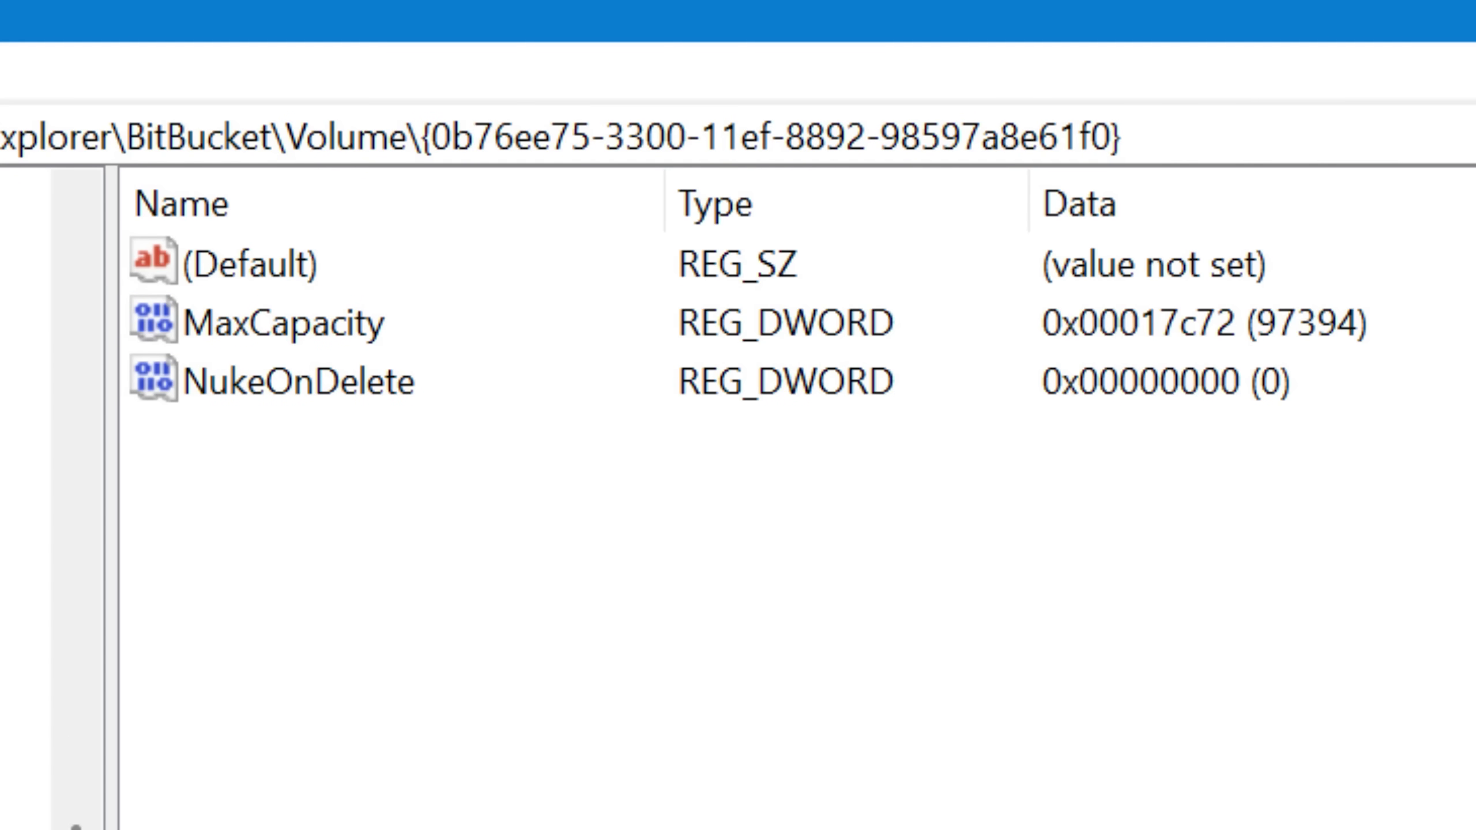
pyautogui.press('Down')
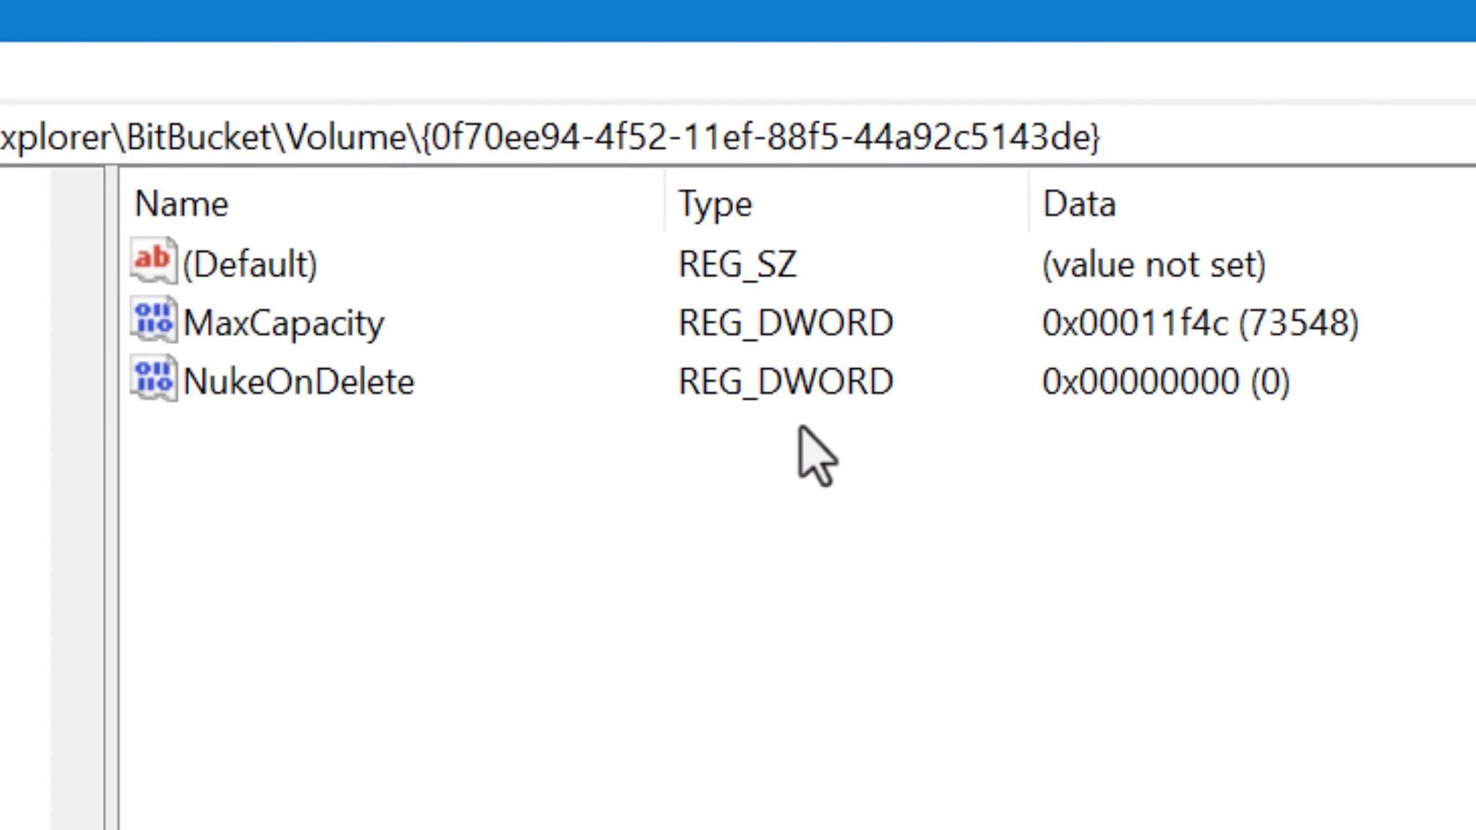
pyautogui.press('Down')
pyautogui.press('Down')
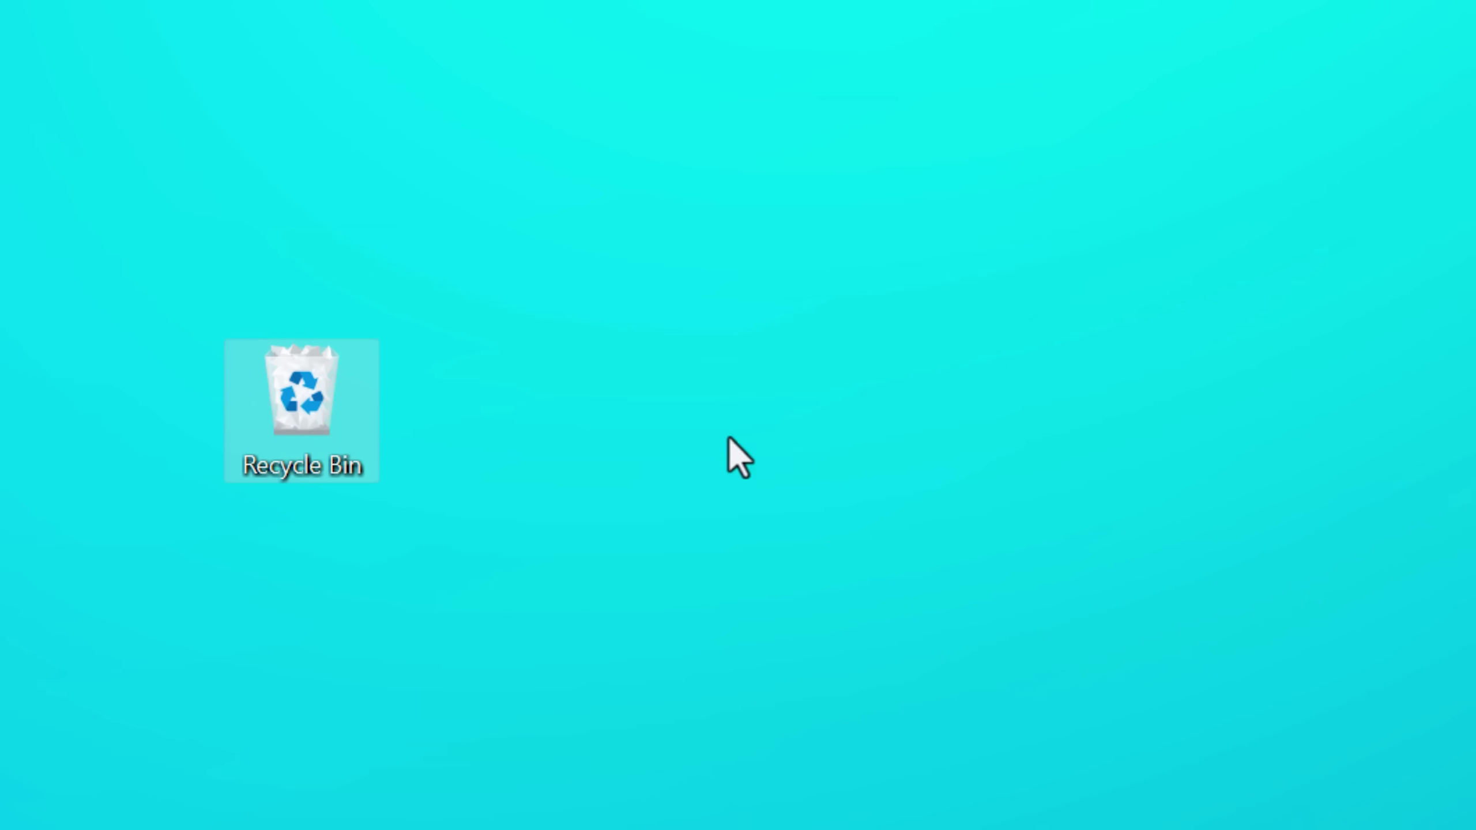
# Start a new desktop shortcut with explorer as its location
pyautogui.rightClick(341, 393)
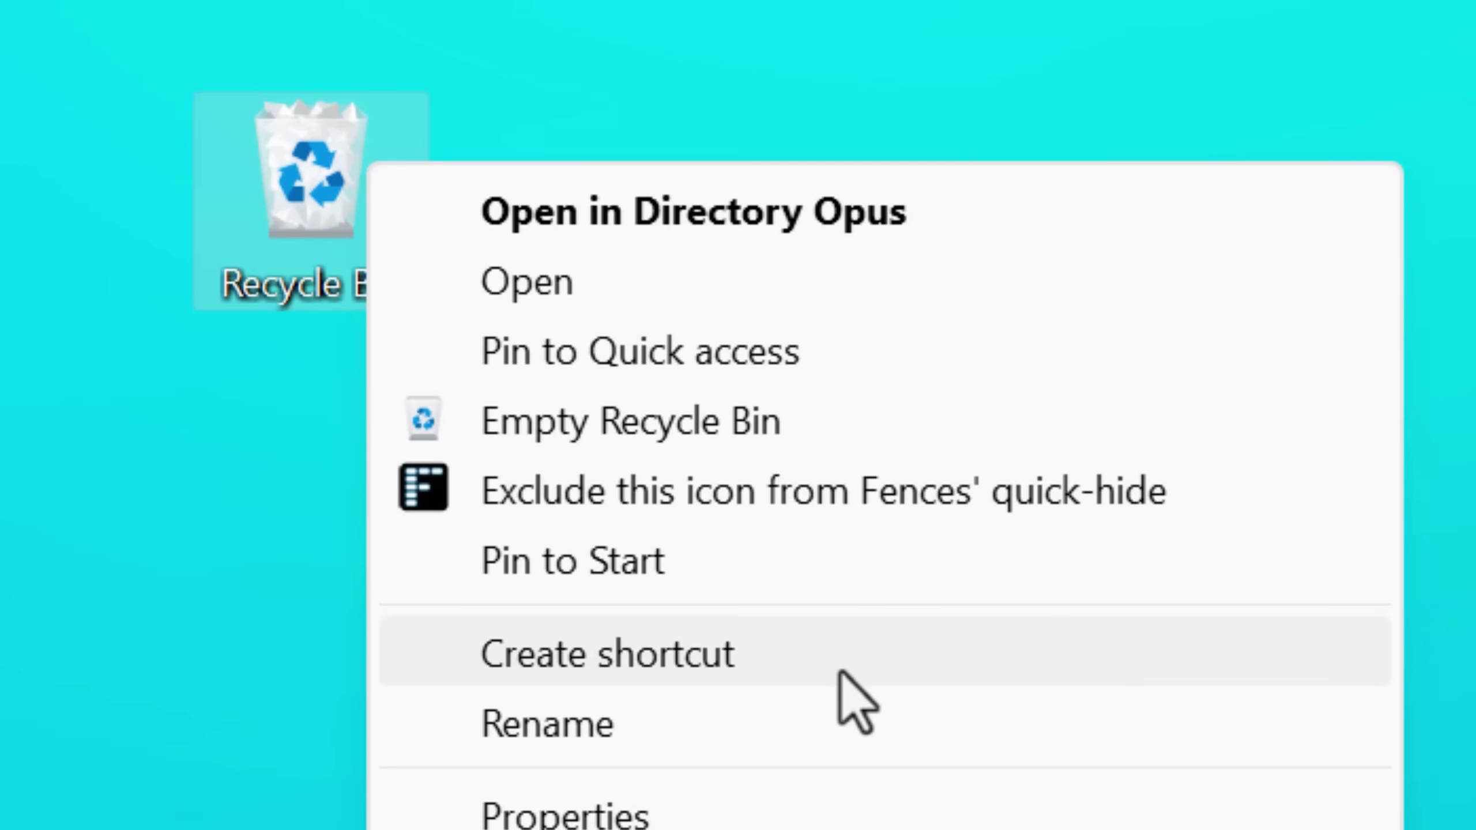
pyautogui.click(484, 178)
pyautogui.rightClick(362, 116)
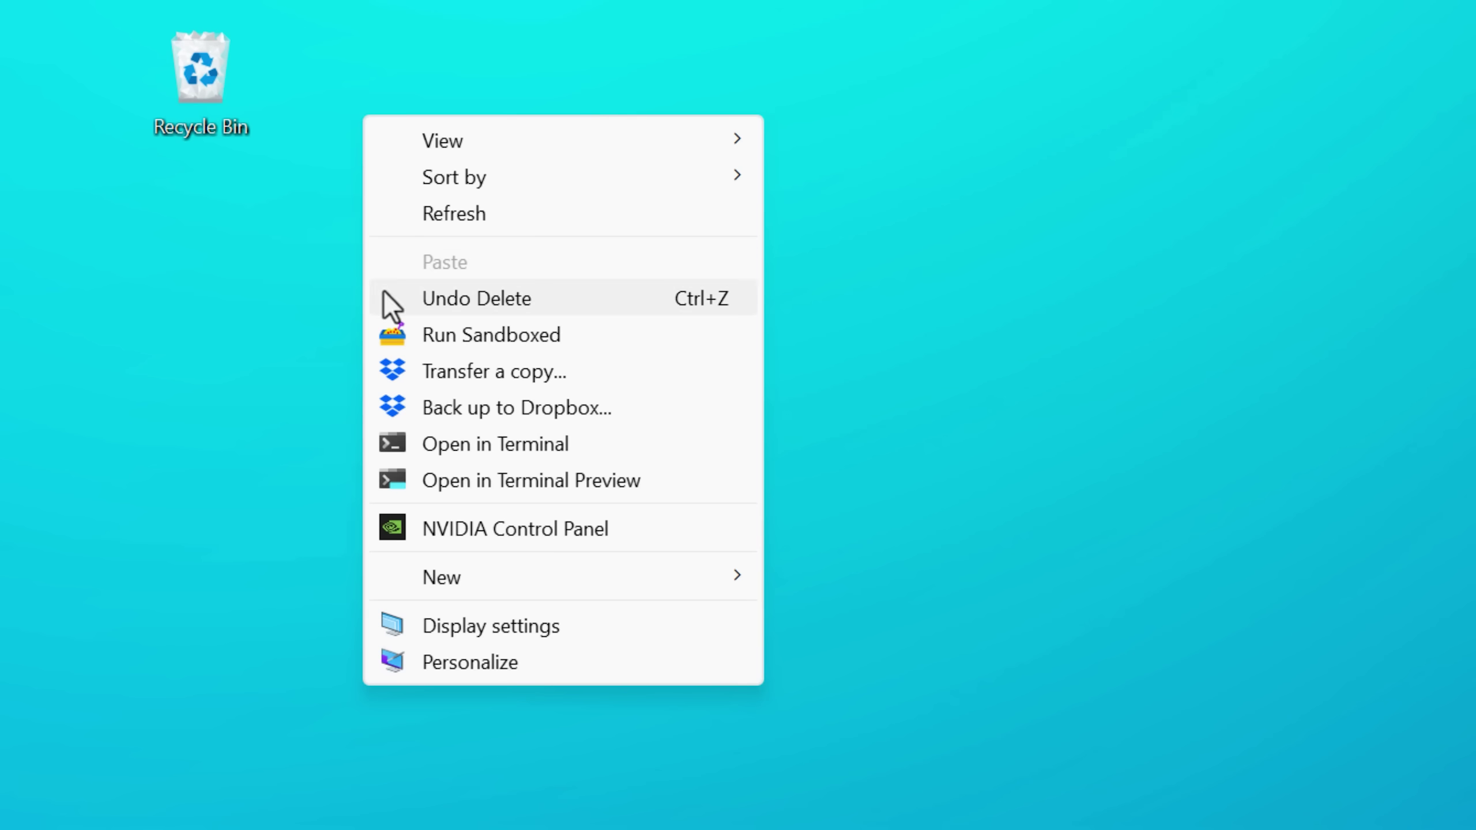
pyautogui.moveTo(477, 577)
pyautogui.click(840, 621)
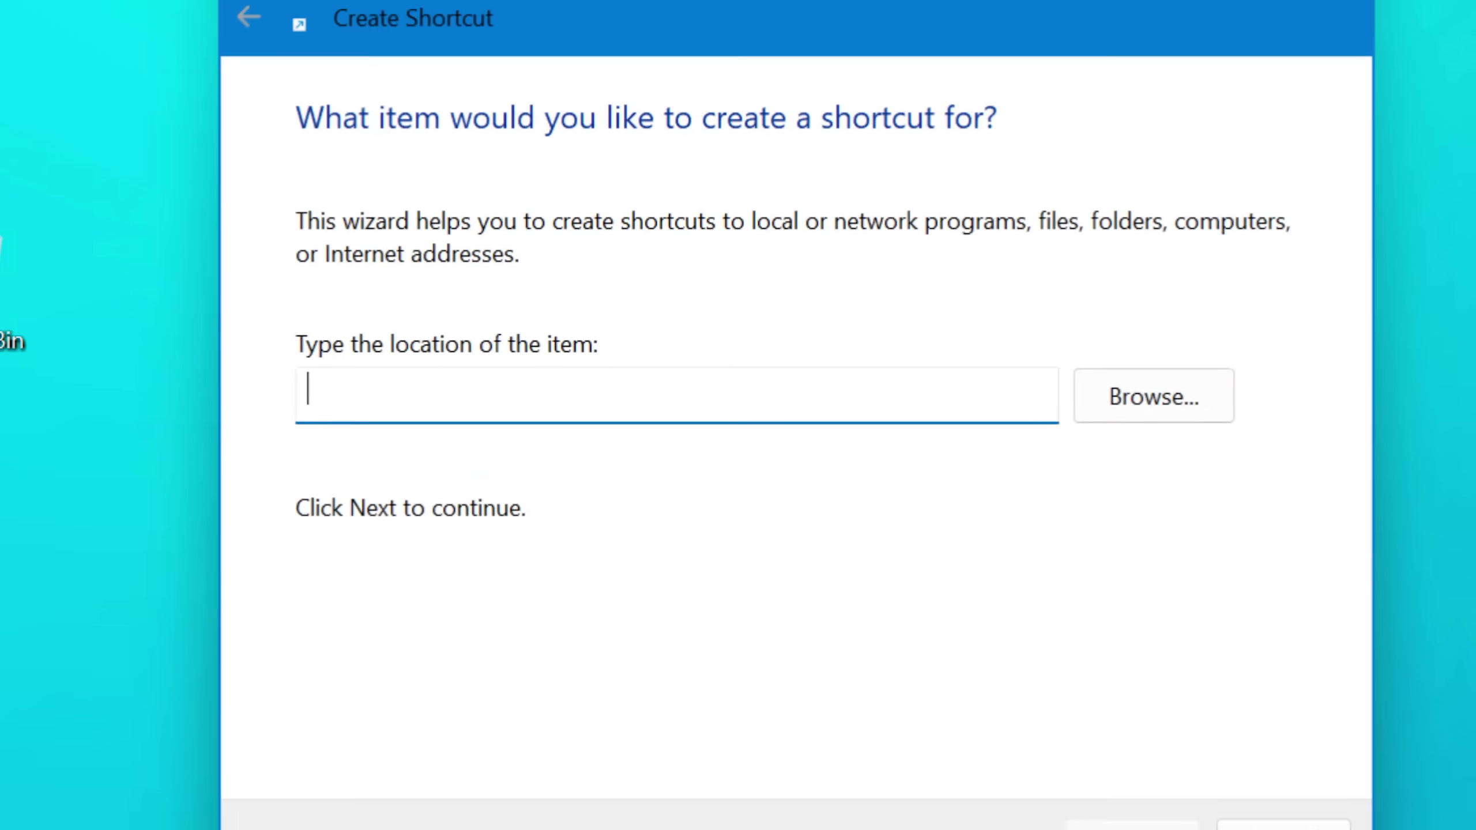
pyautogui.write('e')
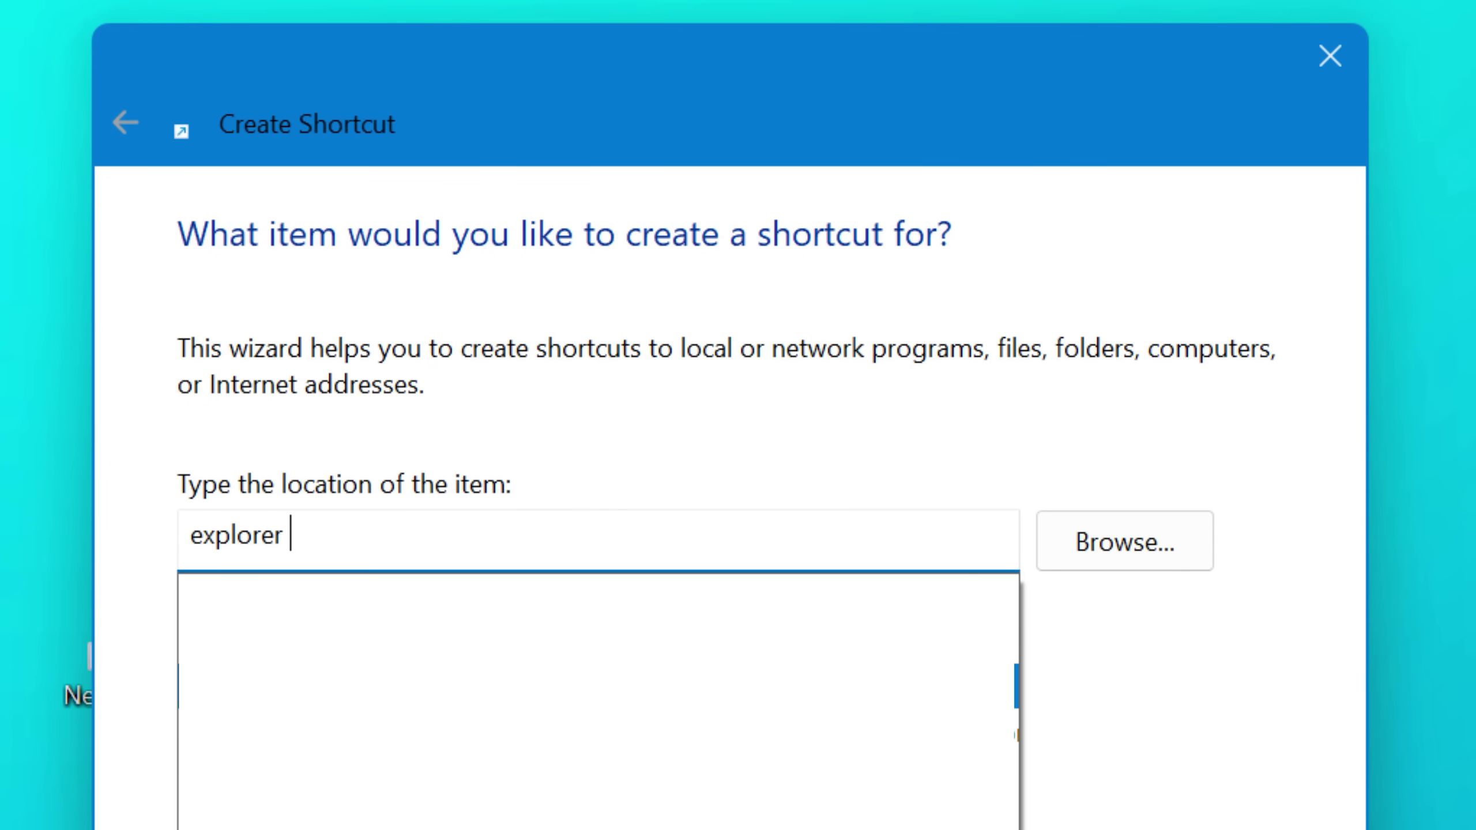
pyautogui.write('xplorer')
pyautogui.hotkey('alt', 'Tab')
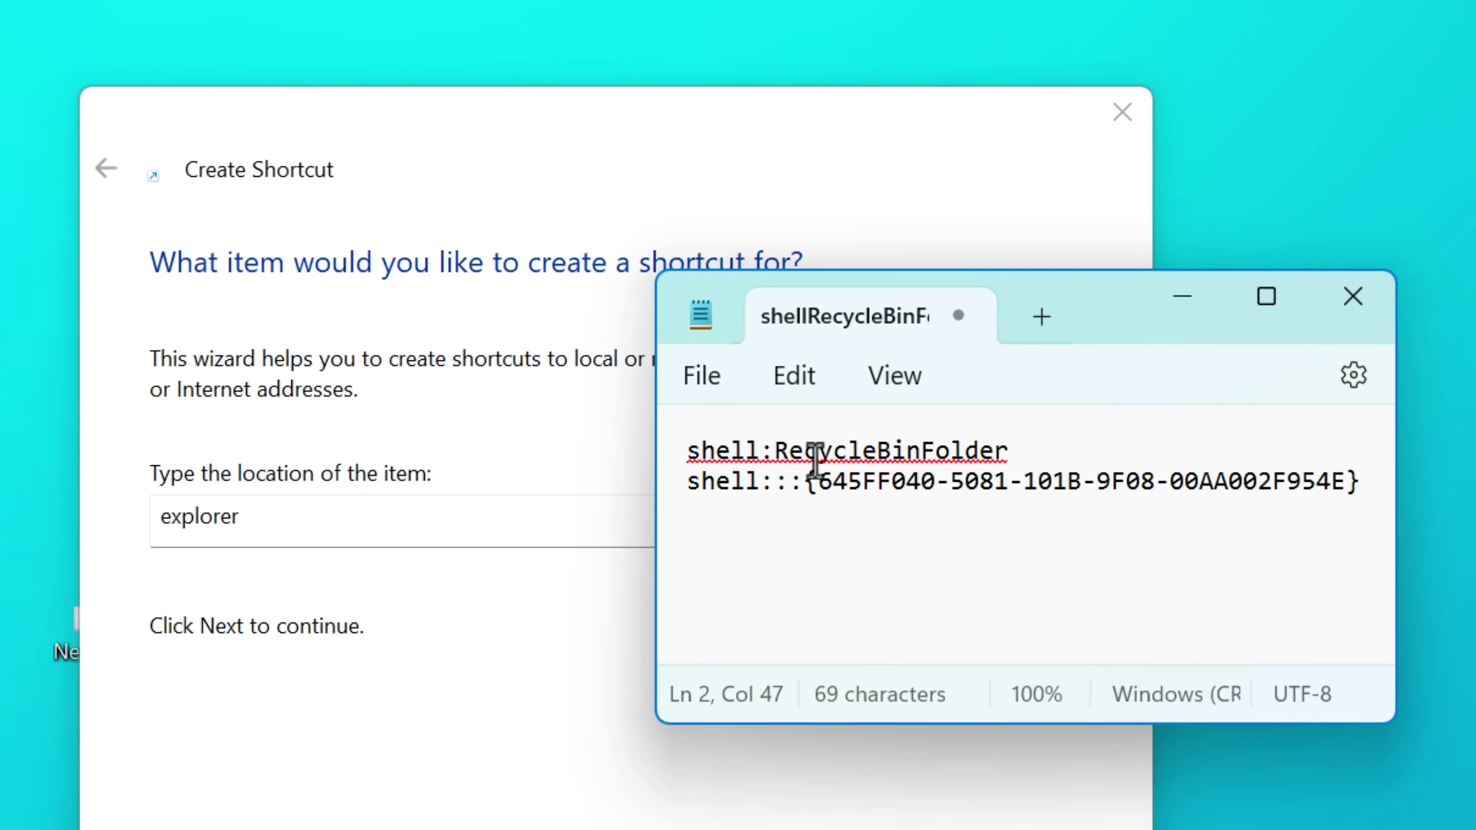
pyautogui.moveTo(1378, 494); pyautogui.dragTo(675, 460)
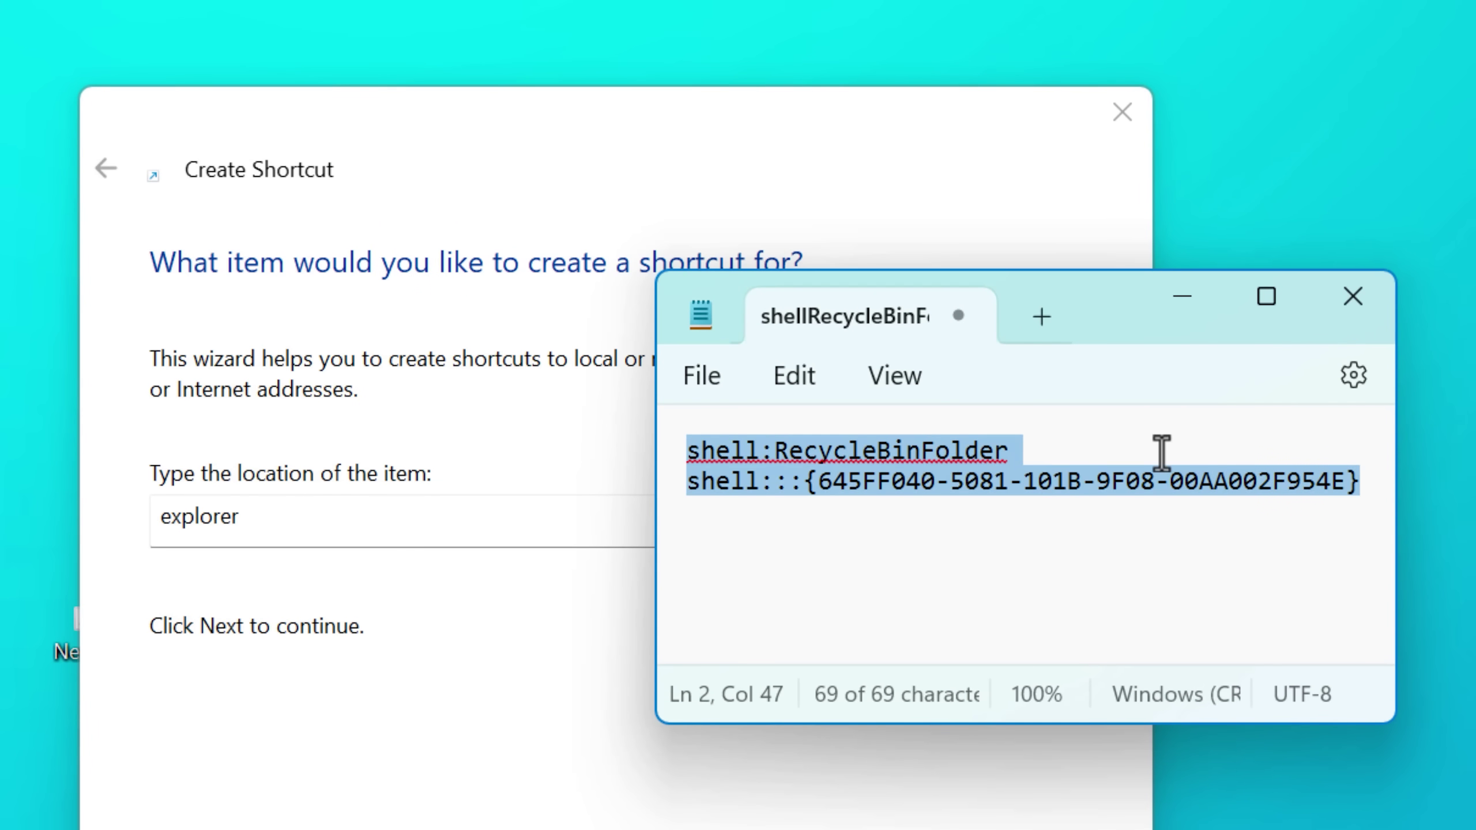
pyautogui.moveTo(1162, 453); pyautogui.dragTo(685, 452)
pyautogui.click(441, 531)
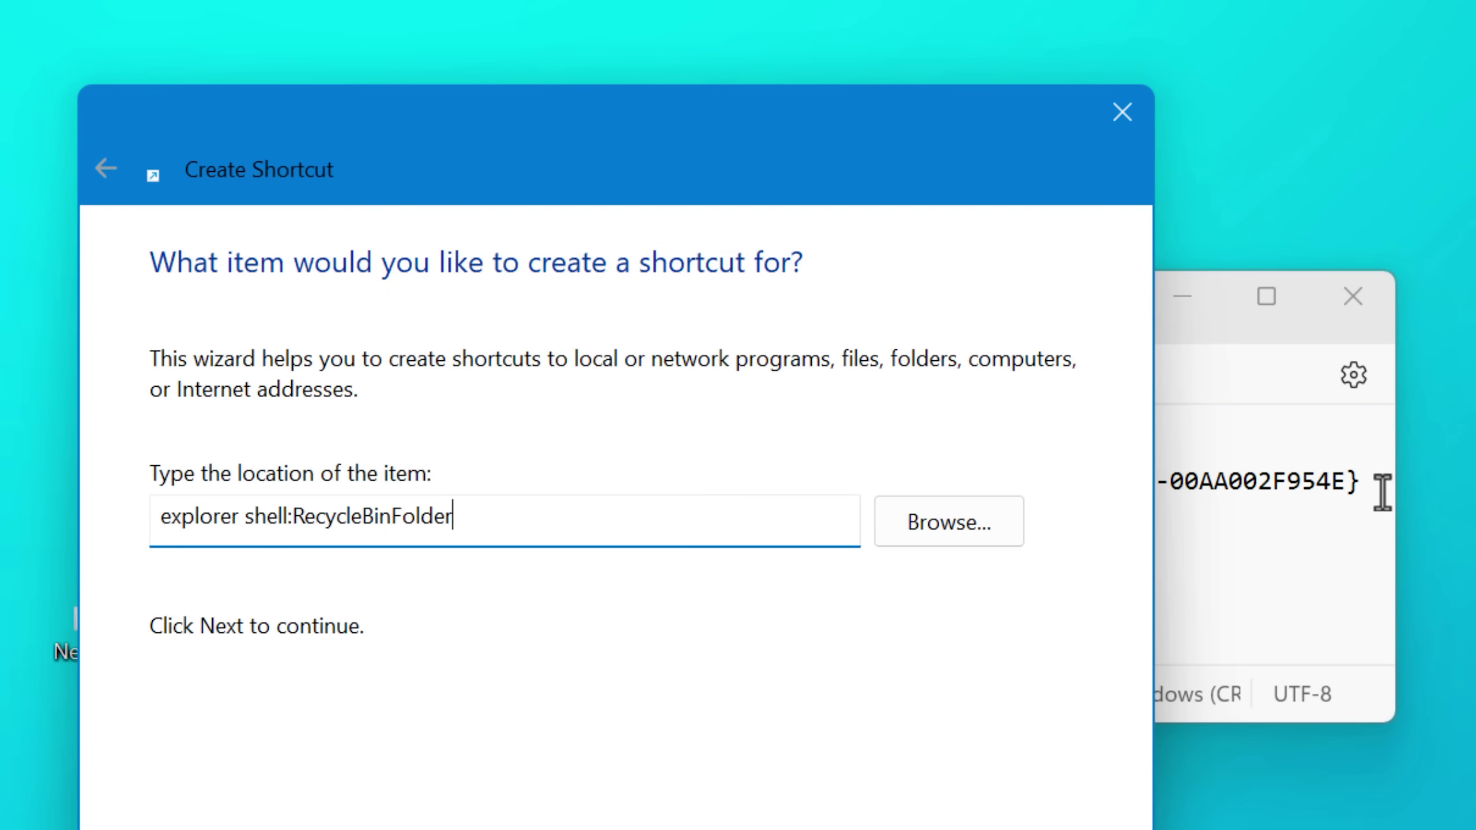
pyautogui.moveTo(1383, 492); pyautogui.dragTo(623, 503)
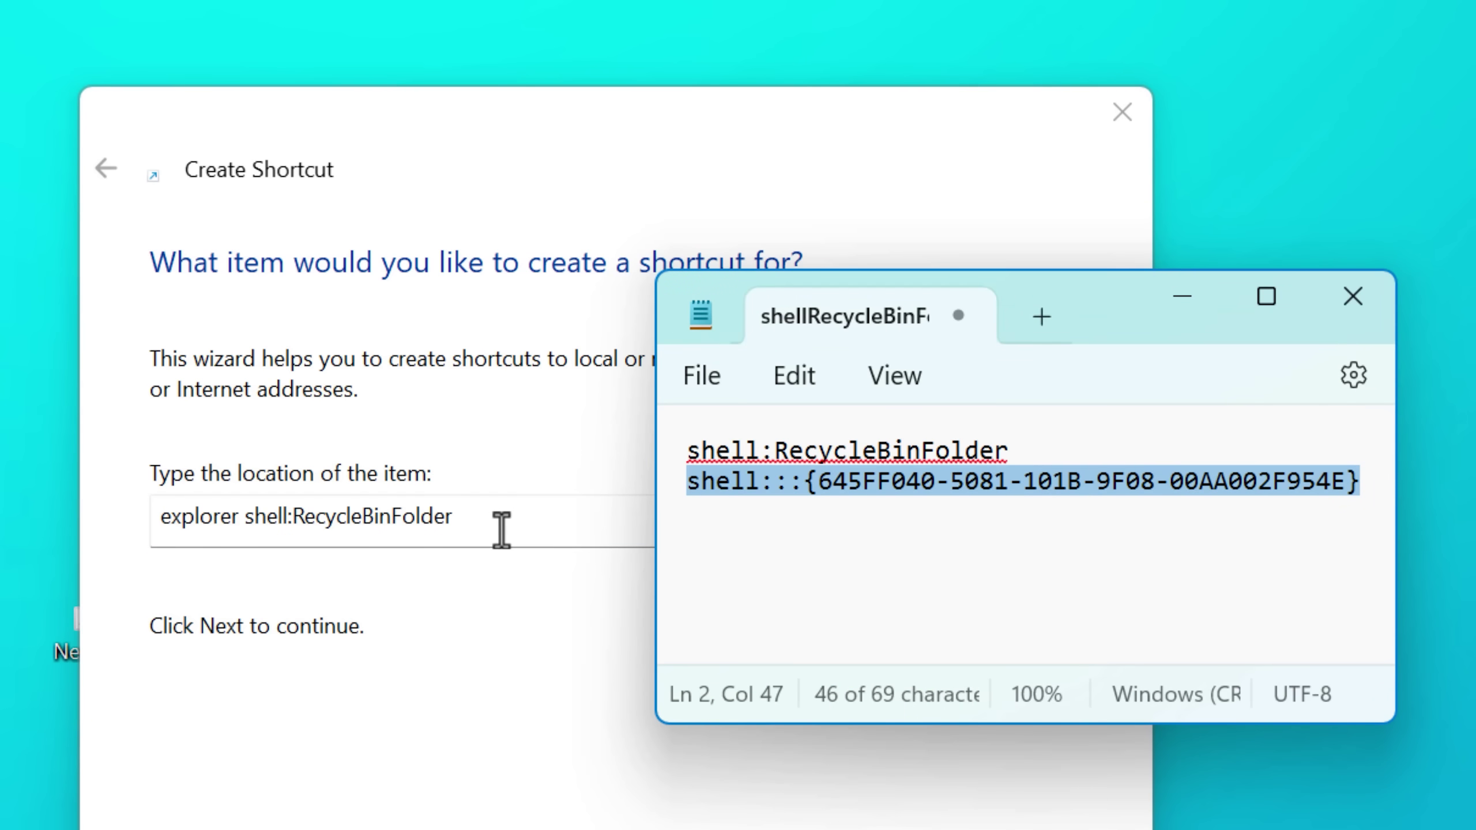
pyautogui.moveTo(501, 531); pyautogui.dragTo(244, 567)
pyautogui.hotkey('ctrl', 'v')
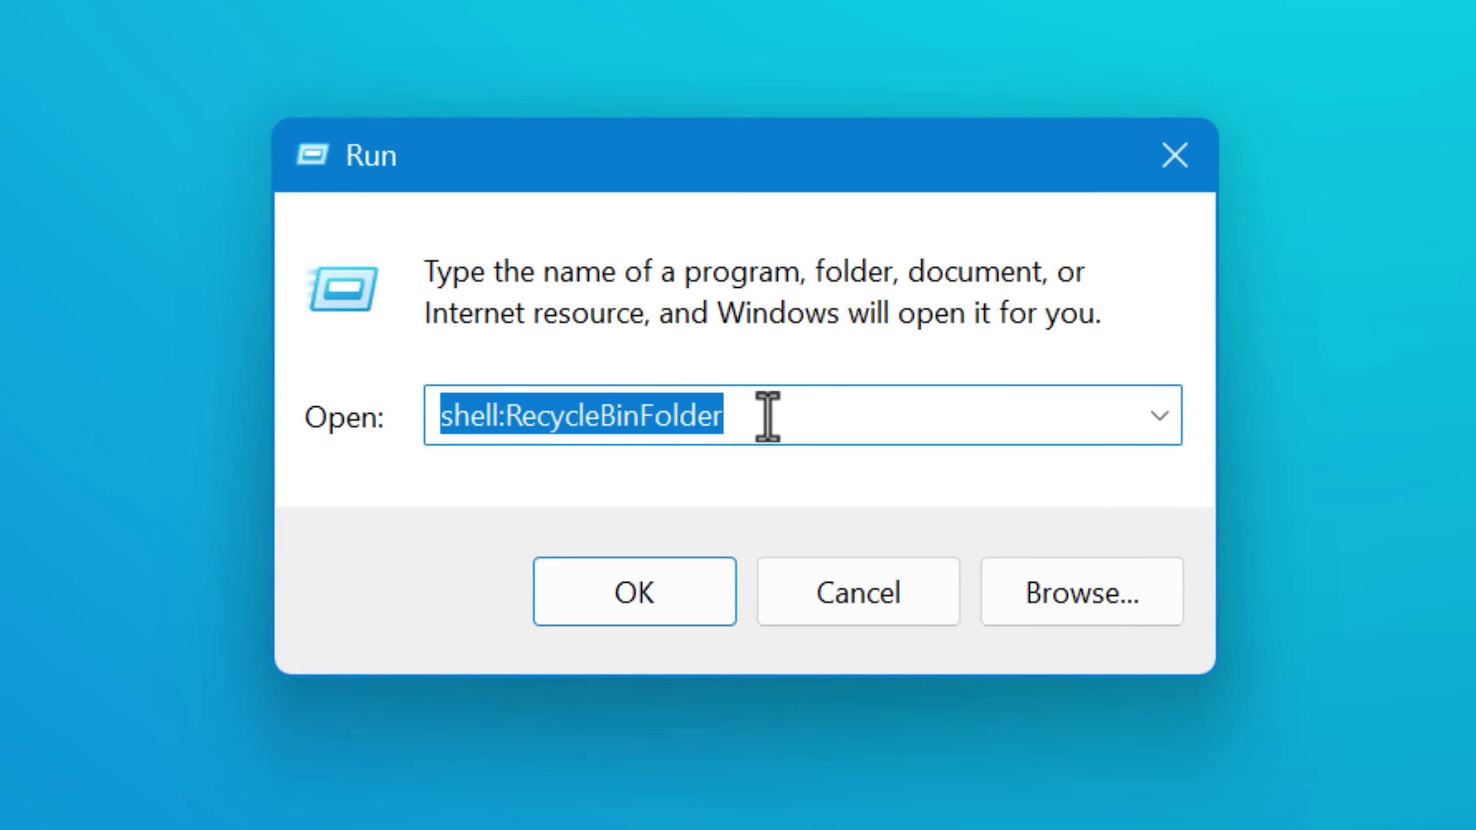
# Run shell:RecycleBinFolder to open the Recycle Bin window
pyautogui.click(767, 416)
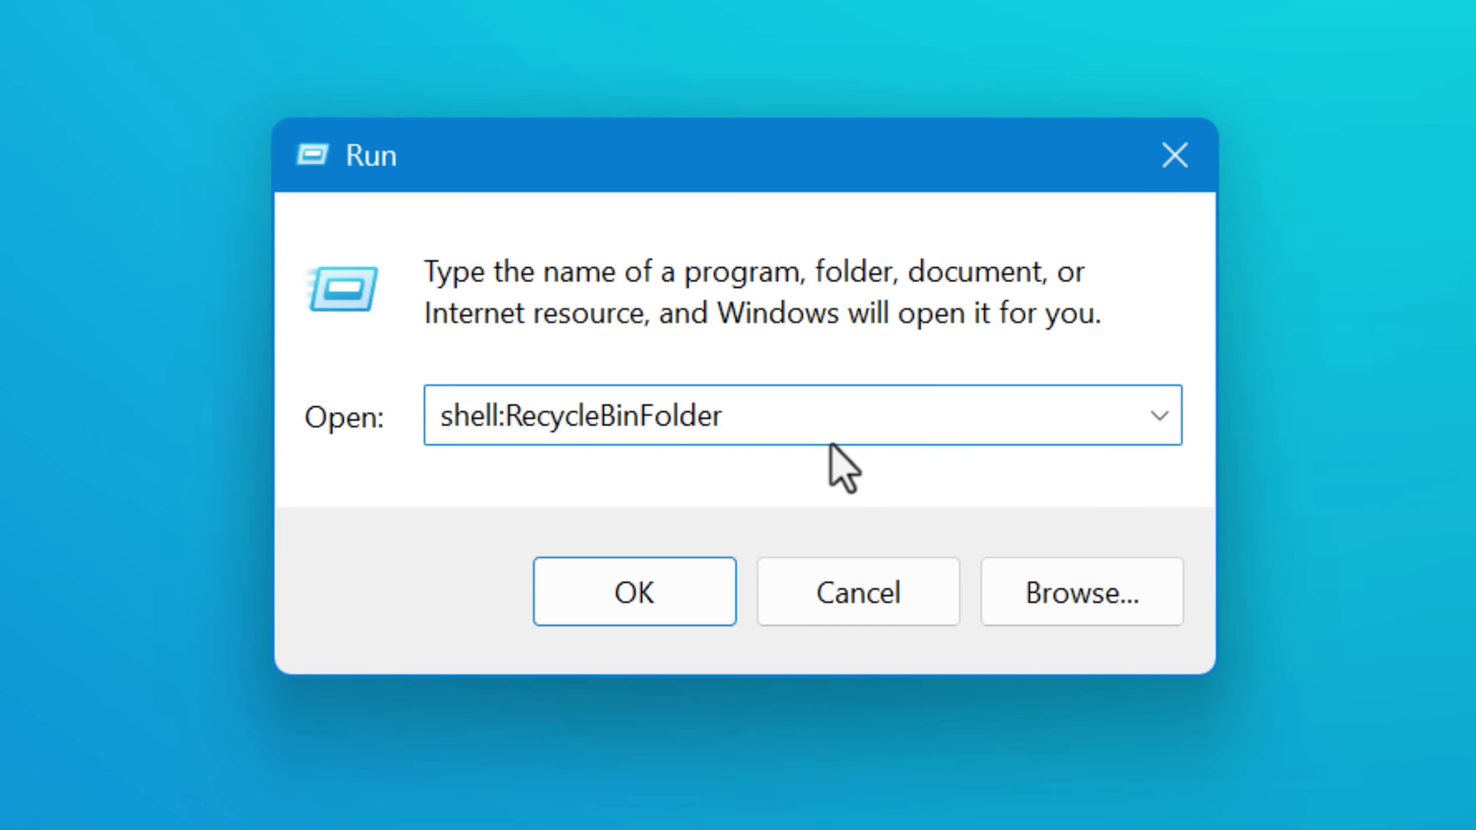
pyautogui.click(610, 618)
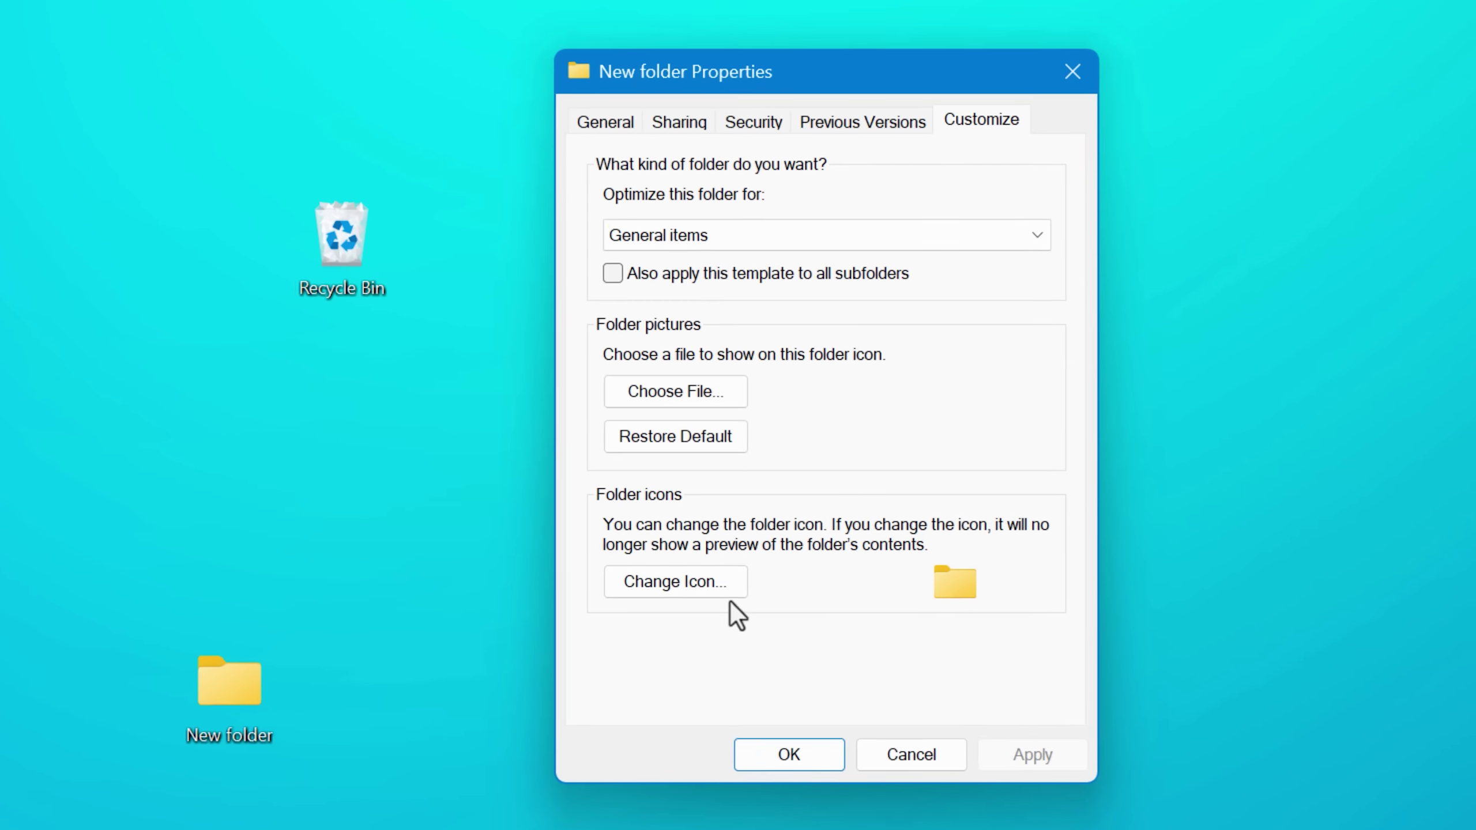
# Open Change Icon for the New folder and select the classic empty recycle-bin icon from SHELL32
pyautogui.click(744, 584)
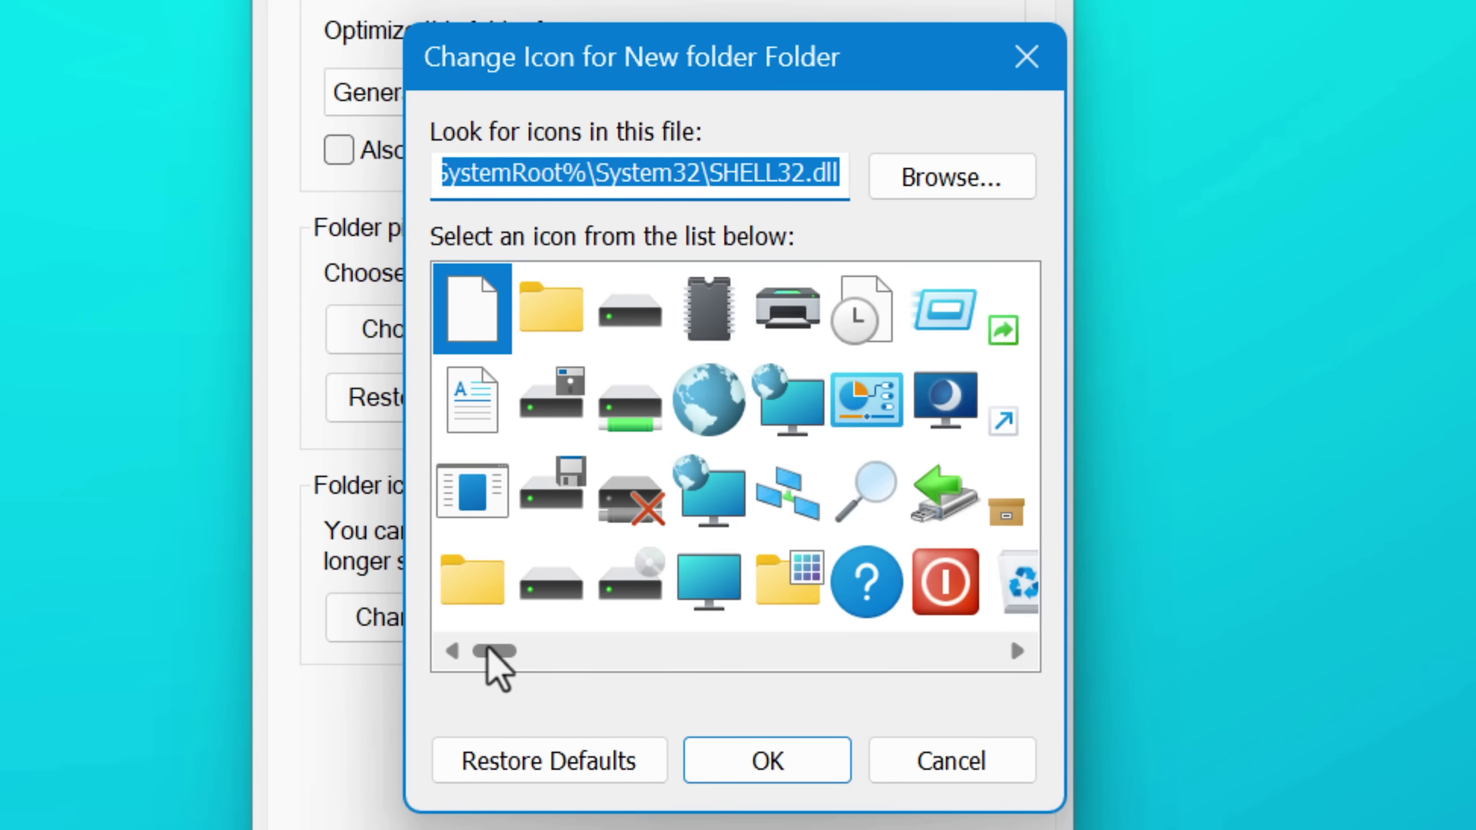
pyautogui.moveTo(491, 660); pyautogui.dragTo(576, 665)
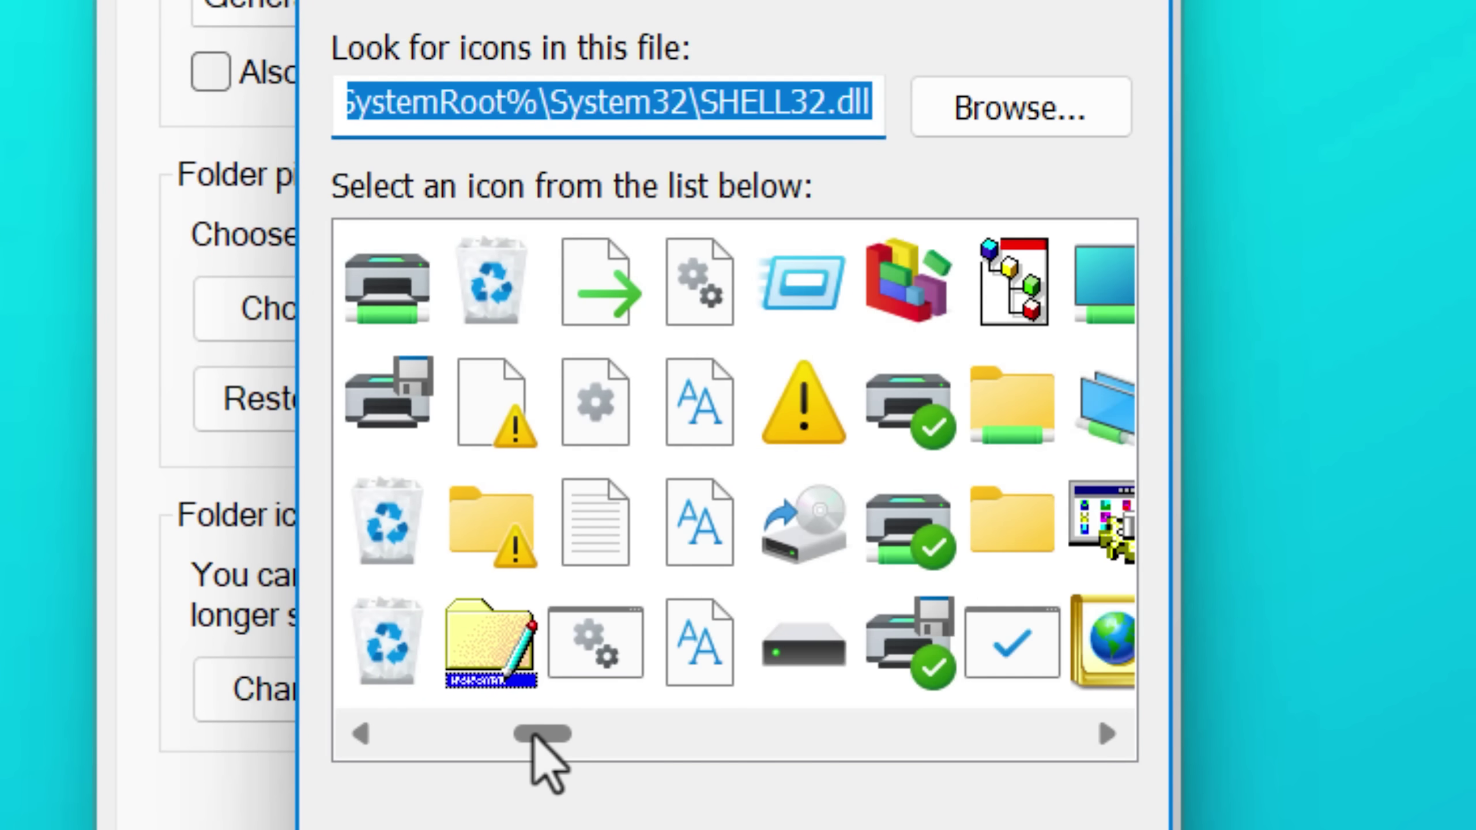
pyautogui.moveTo(533, 734); pyautogui.dragTo(597, 731)
pyautogui.click(485, 437)
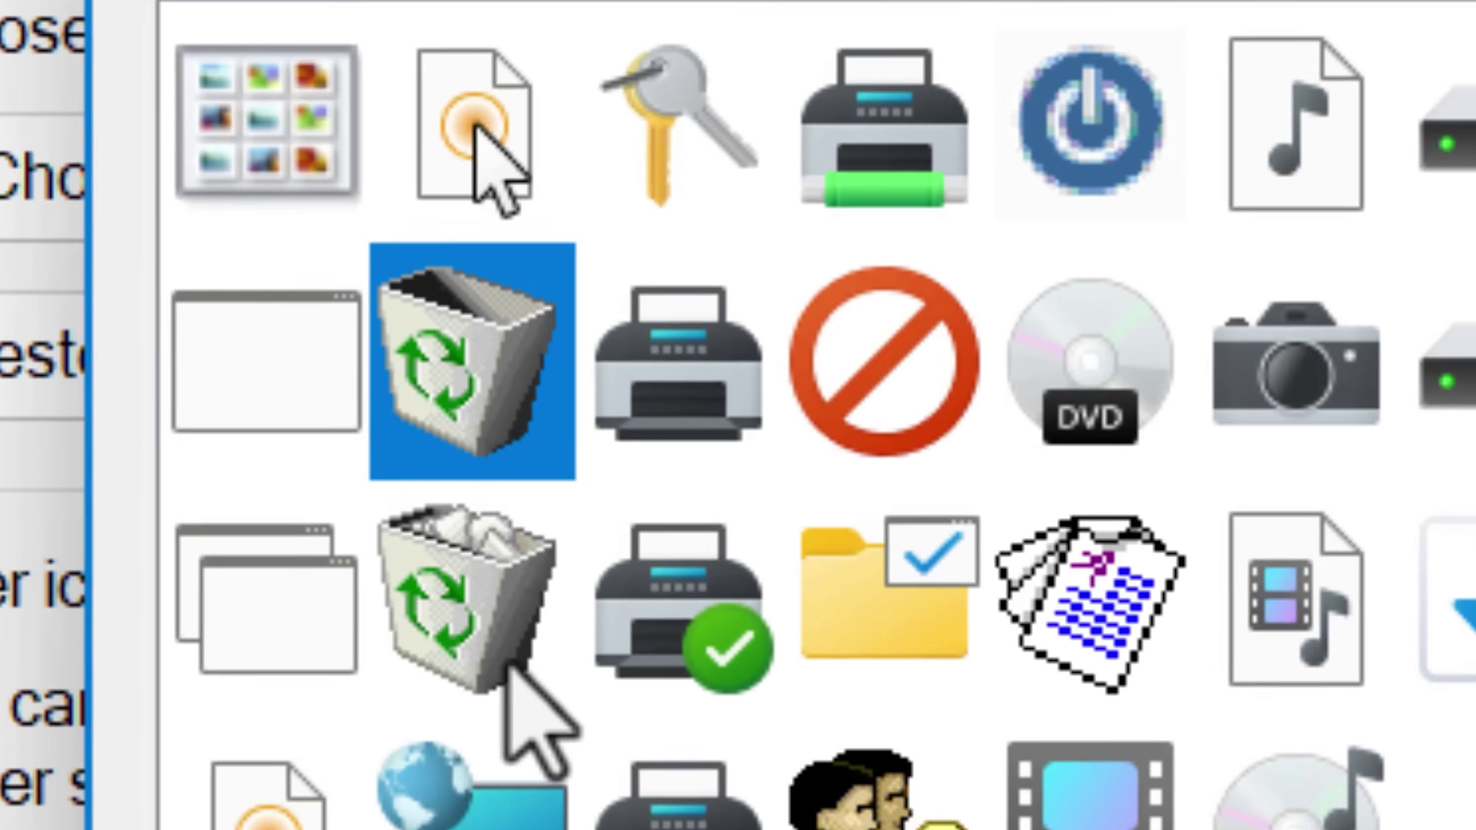
pyautogui.click(501, 479)
pyautogui.click(497, 427)
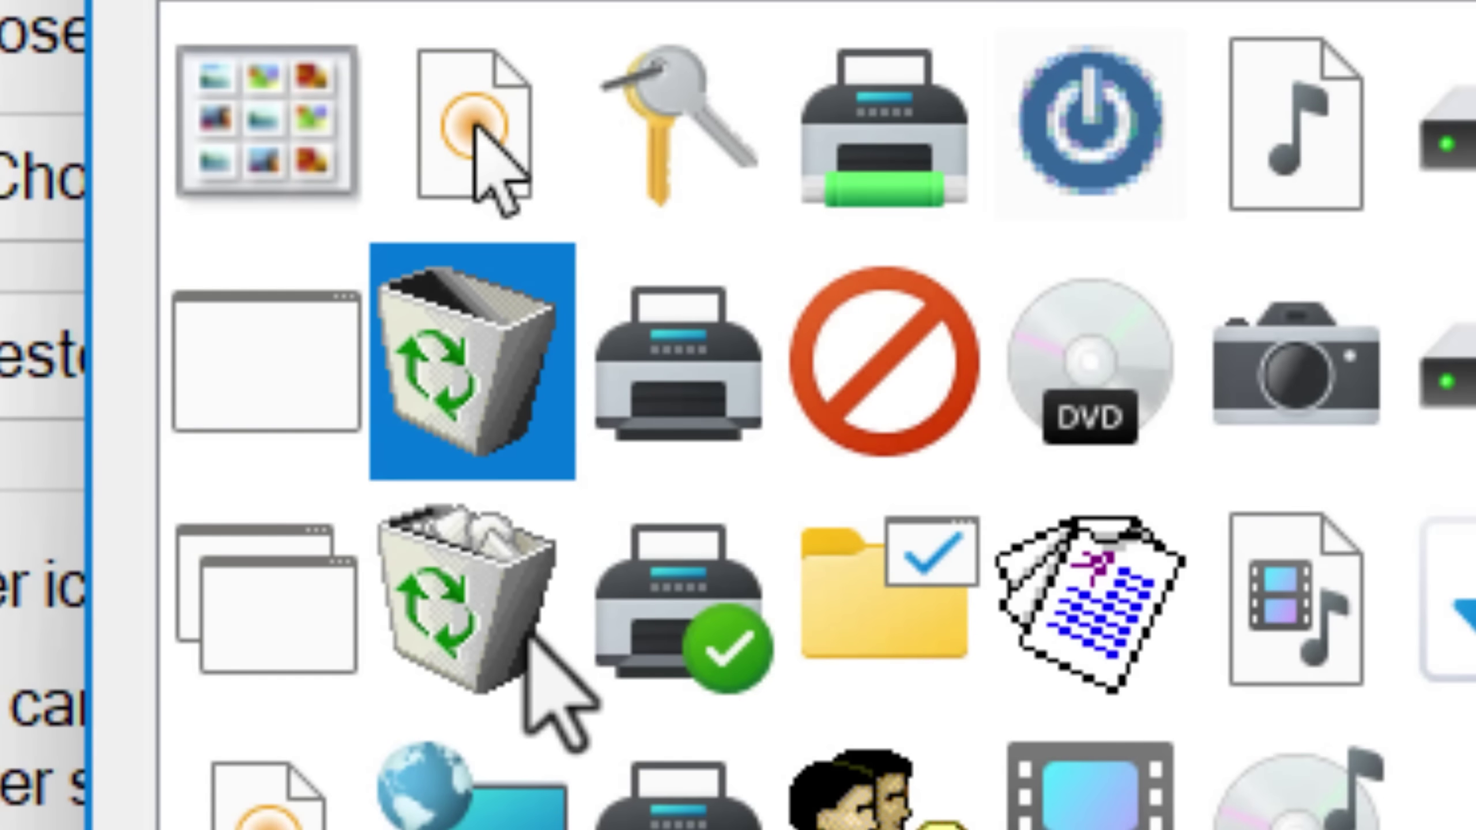
pyautogui.click(532, 573)
pyautogui.click(525, 441)
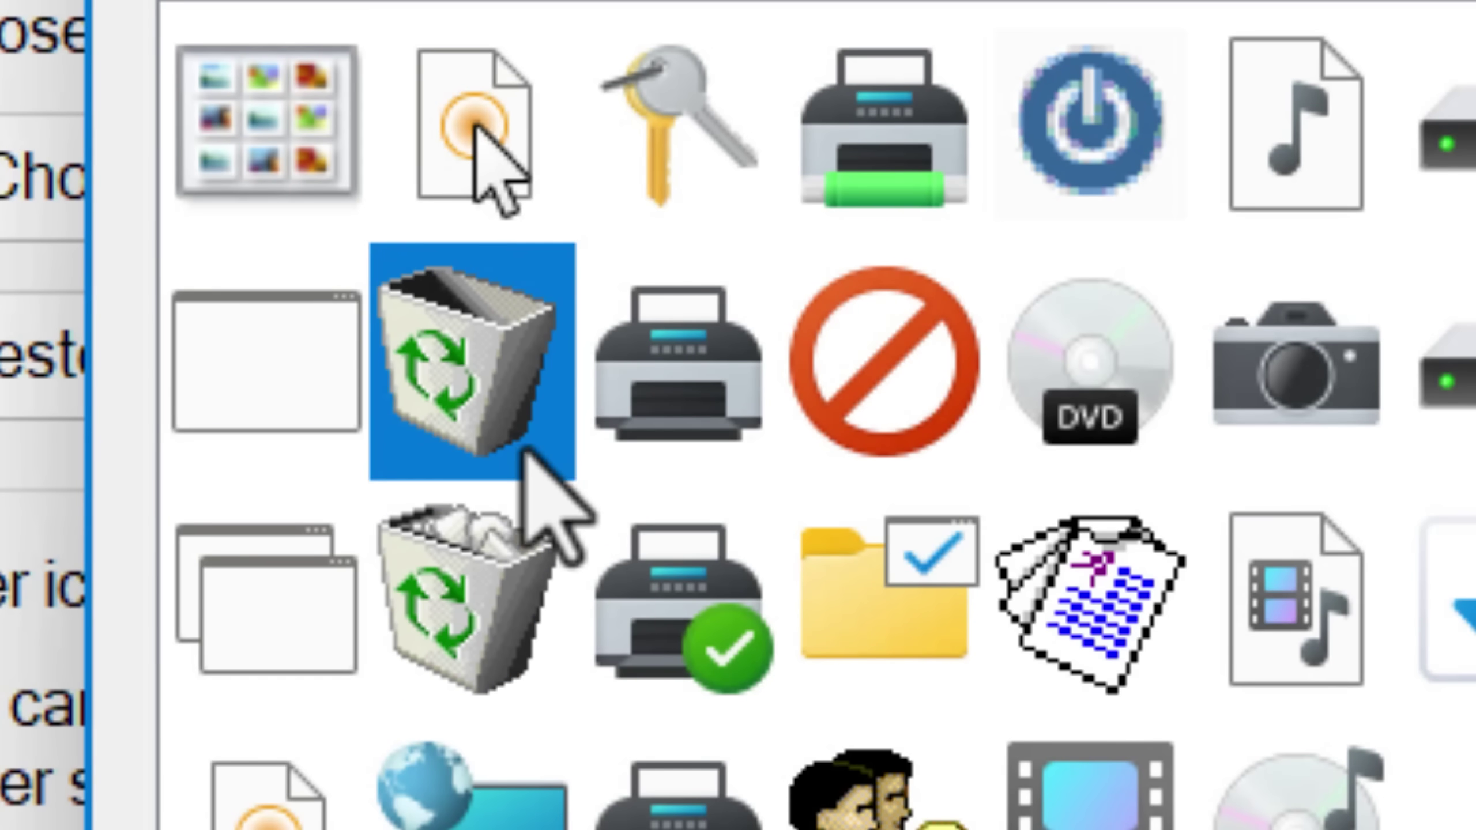